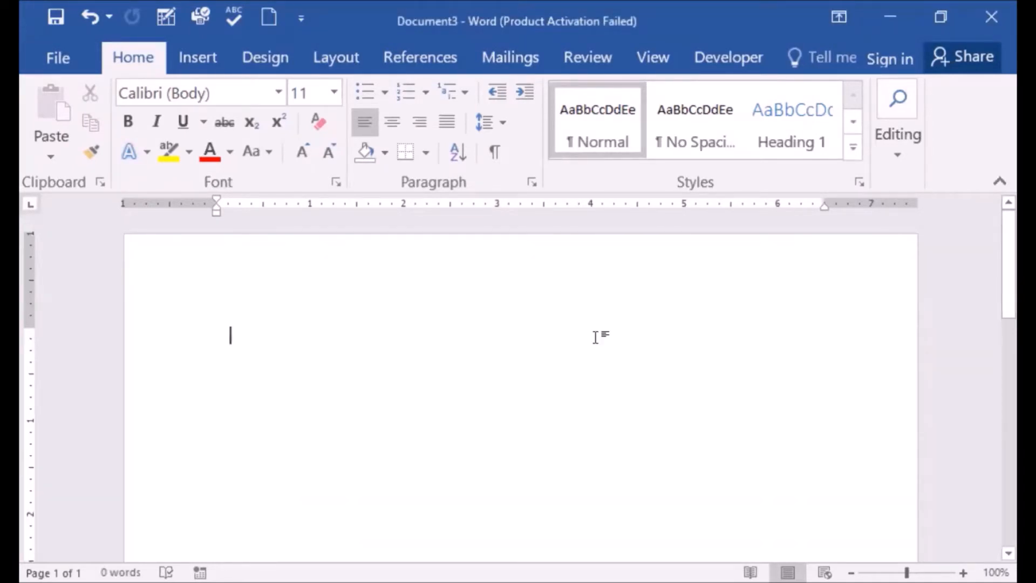
Insert the picture sunflower-blossom-bloom-flowers-54267 from the Desktop folder into the blank document
click(186, 54)
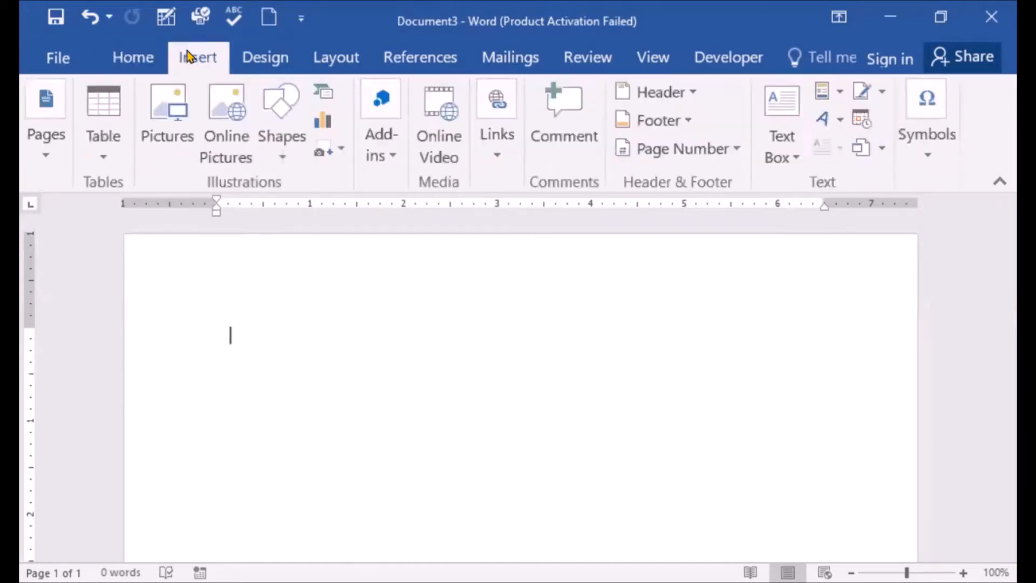
click(168, 125)
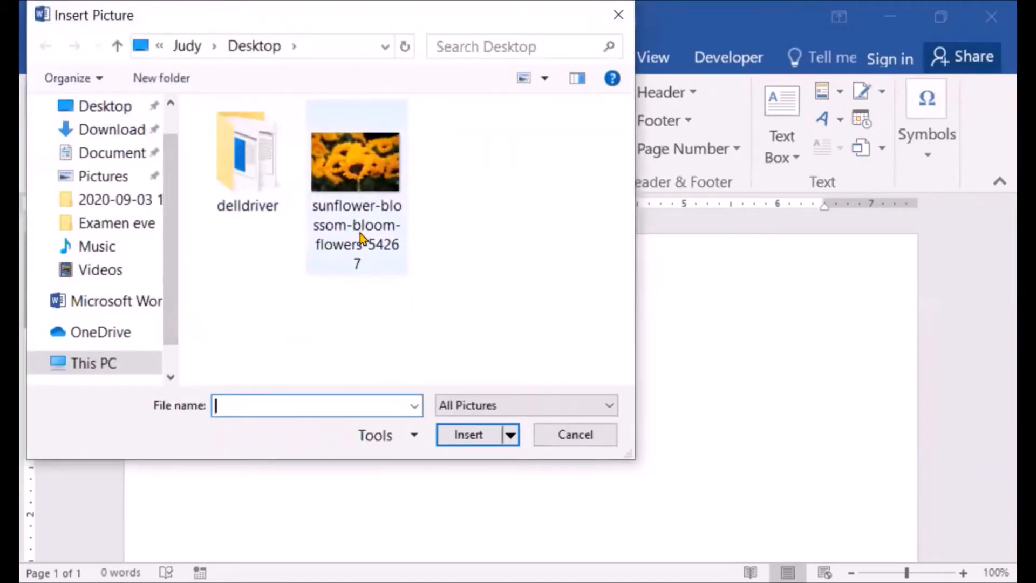
double_click(358, 183)
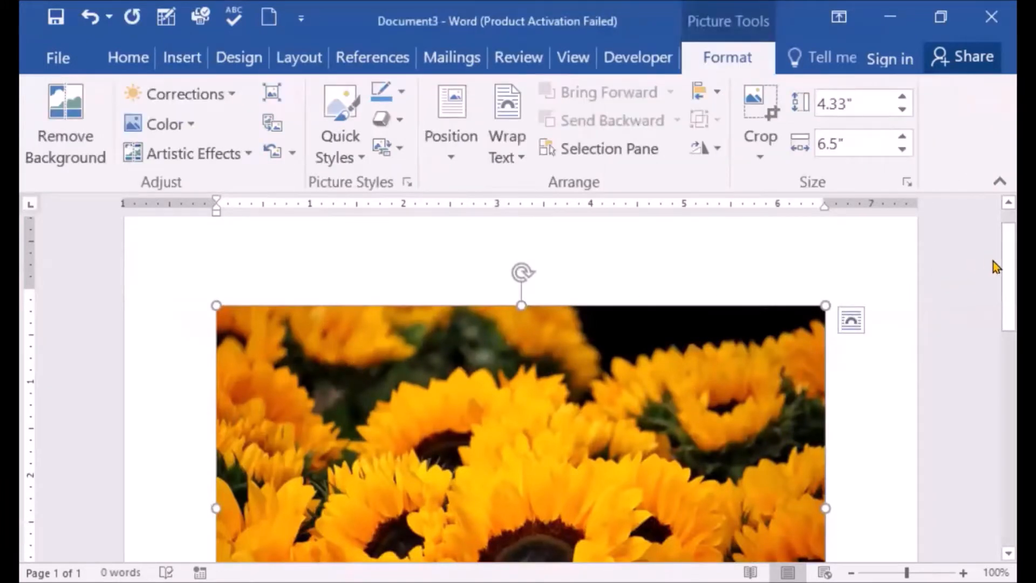
Reduce the sunflower picture to 3.2 inches high and scale it down further to about 1.84 by 2.77 inches
mouse_move(993, 269)
mouse_down()
mouse_move(993, 293)
mouse_move(993, 279)
mouse_up()
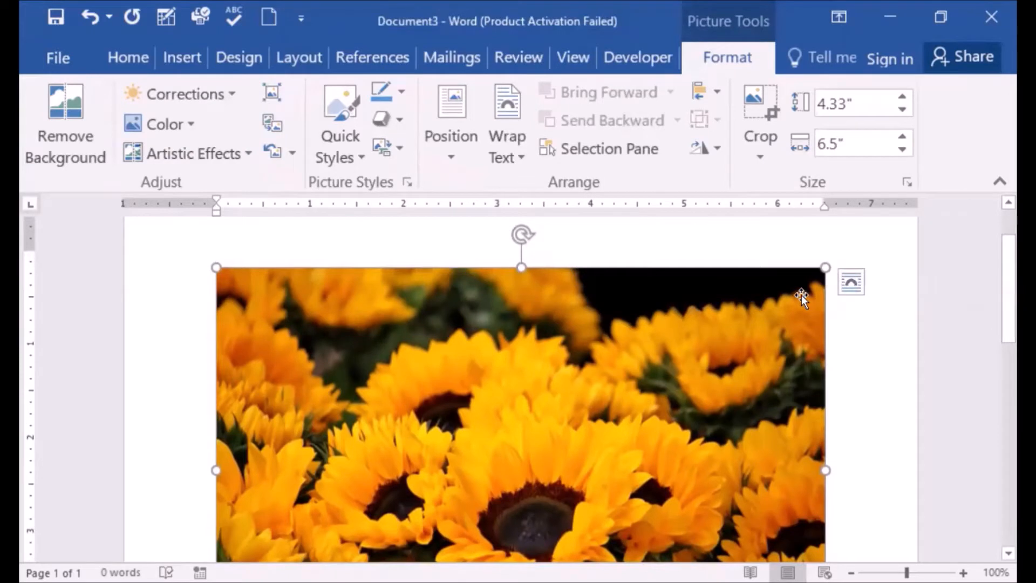
click(852, 573)
click(851, 573)
click(851, 572)
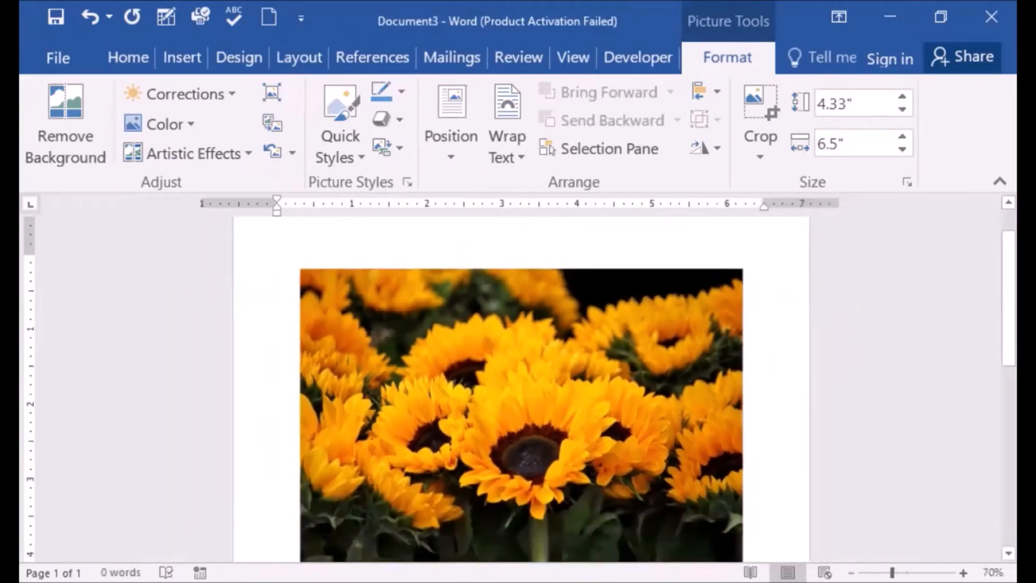
click(851, 573)
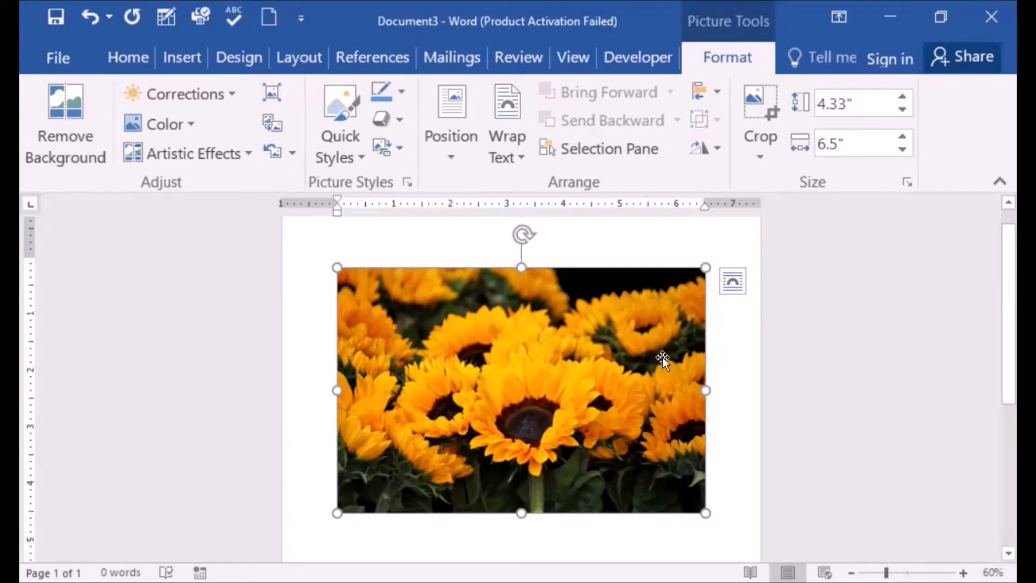
click(902, 111)
click(902, 111)
click(902, 111)
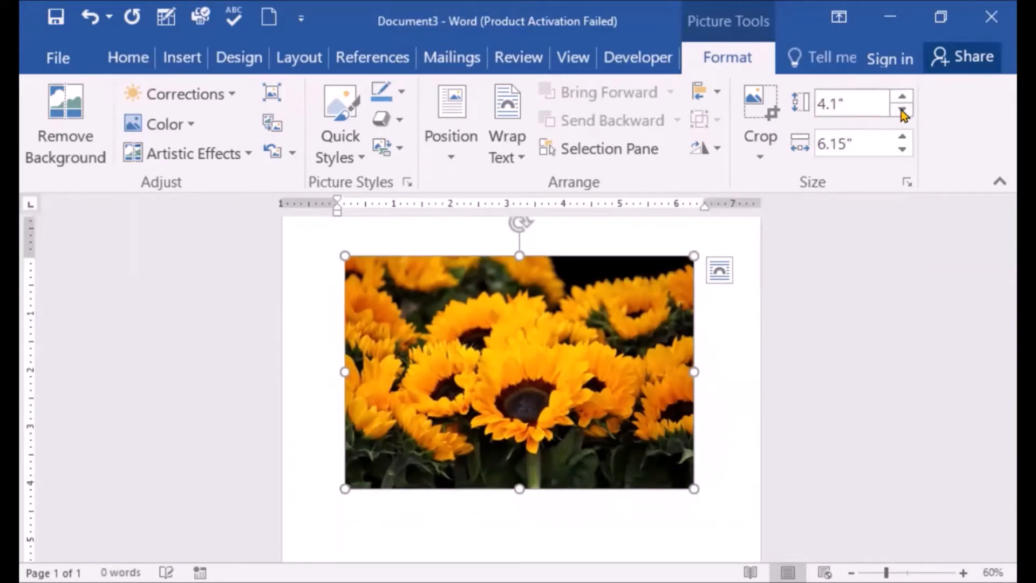
click(902, 110)
click(902, 111)
click(902, 111)
click(902, 110)
click(902, 111)
click(902, 111)
click(902, 111)
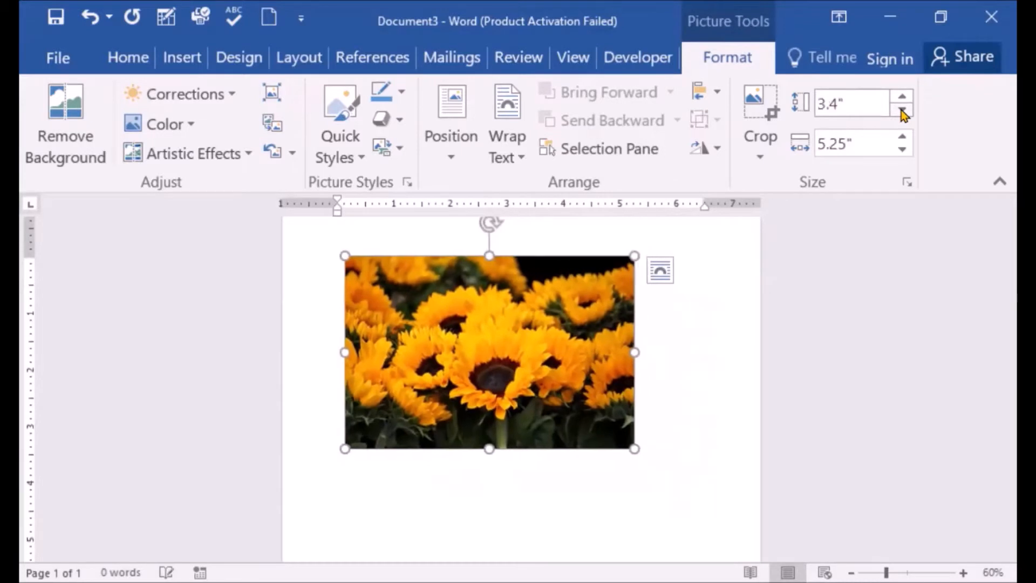
click(902, 110)
click(902, 110)
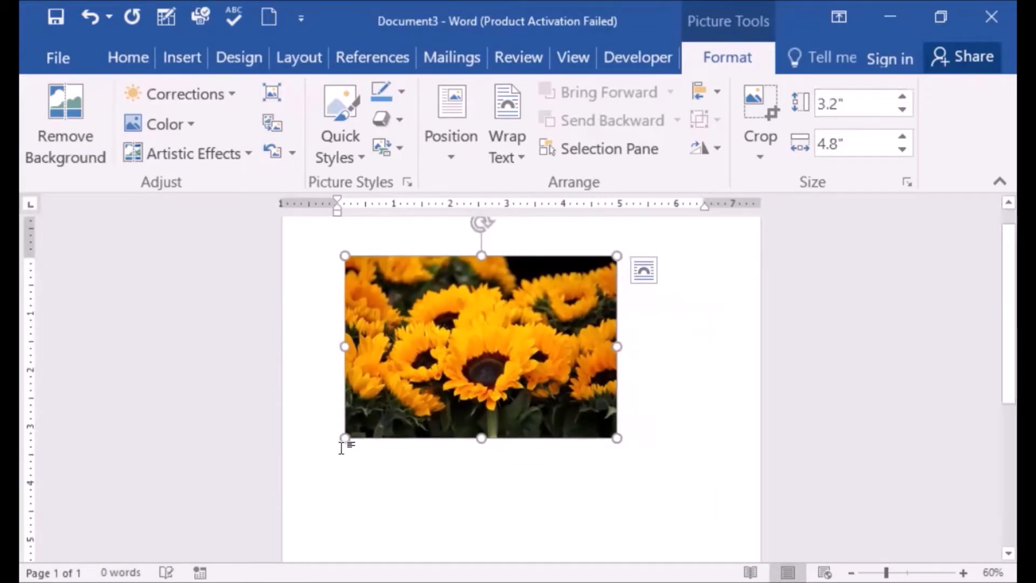
drag(617, 438, 459, 348)
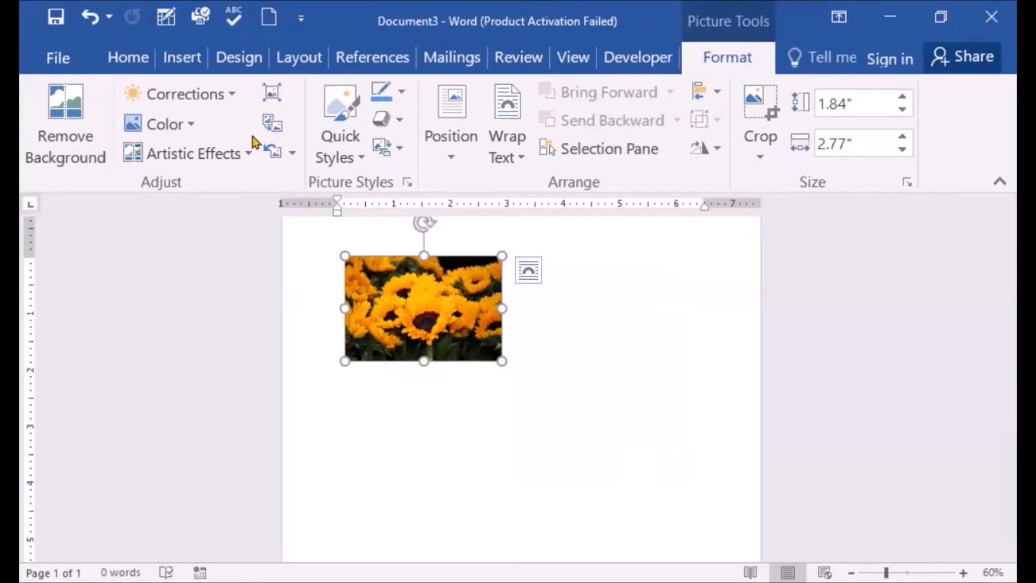
Apply the brightest correction preset at normal contrast to the picture and set its color saturation to 200%
click(233, 95)
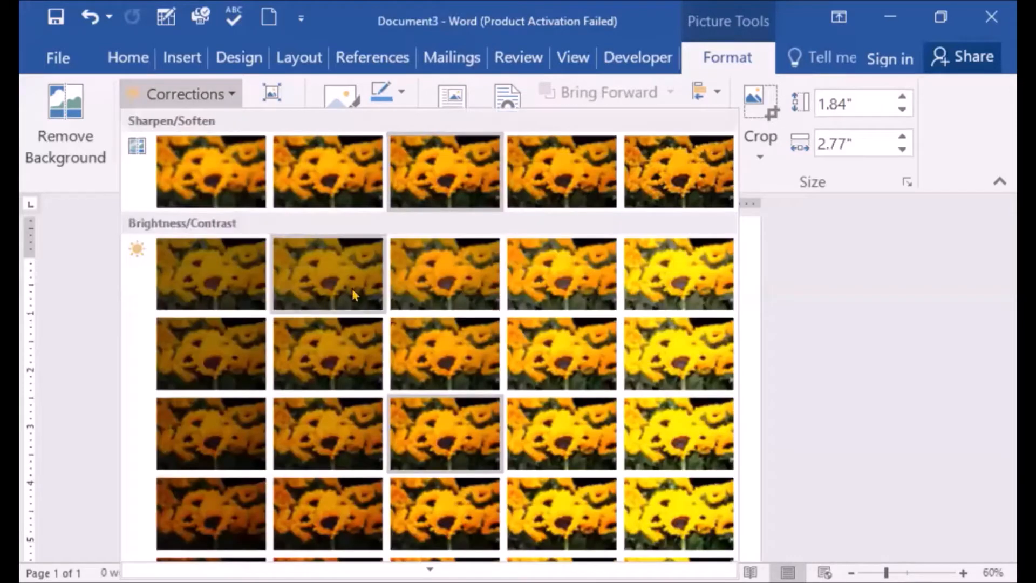
click(674, 452)
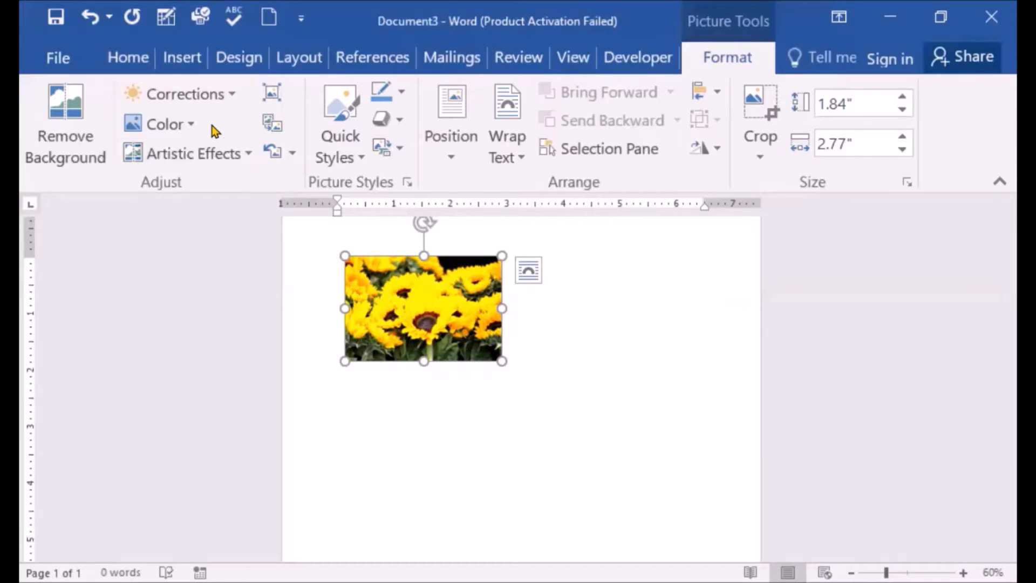
click(193, 125)
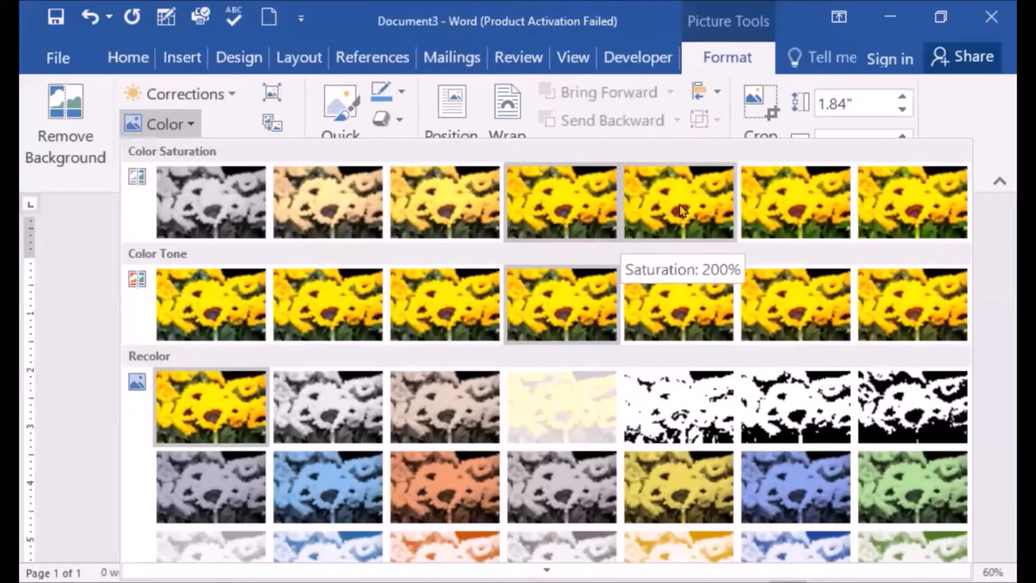
click(591, 242)
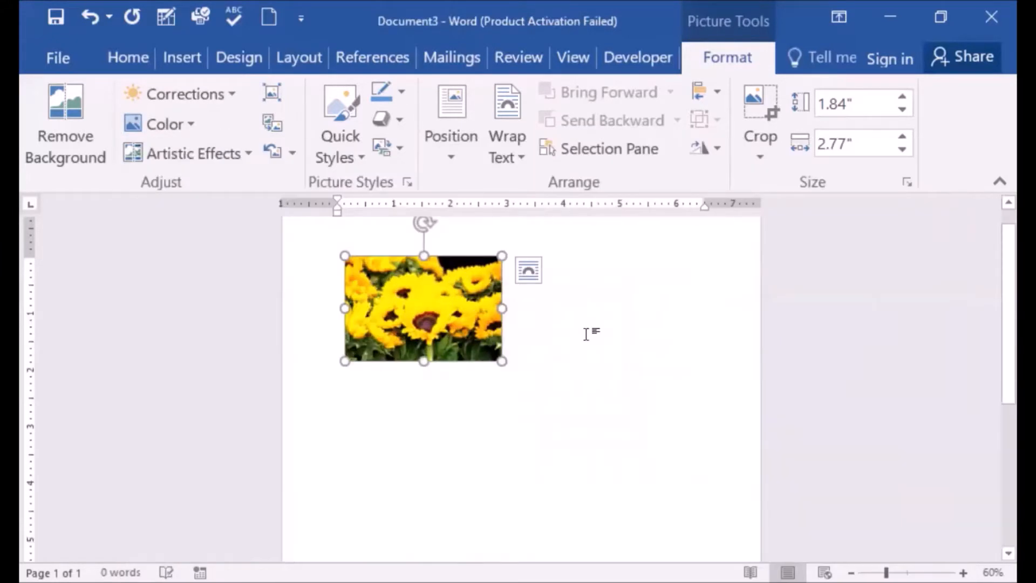
Try a black-and-white sketch artistic effect on the sunflower picture and undo it
click(248, 154)
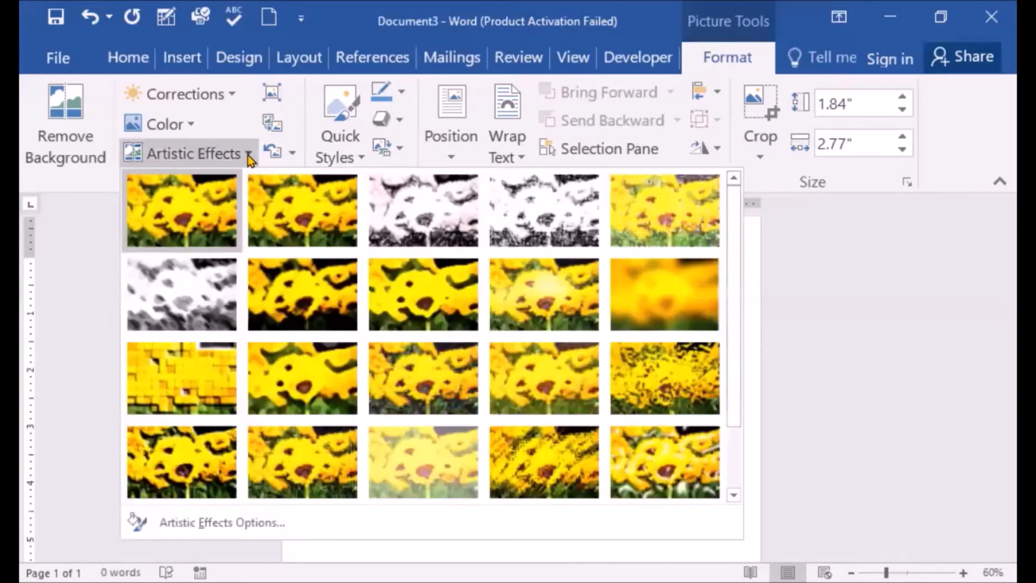
click(196, 303)
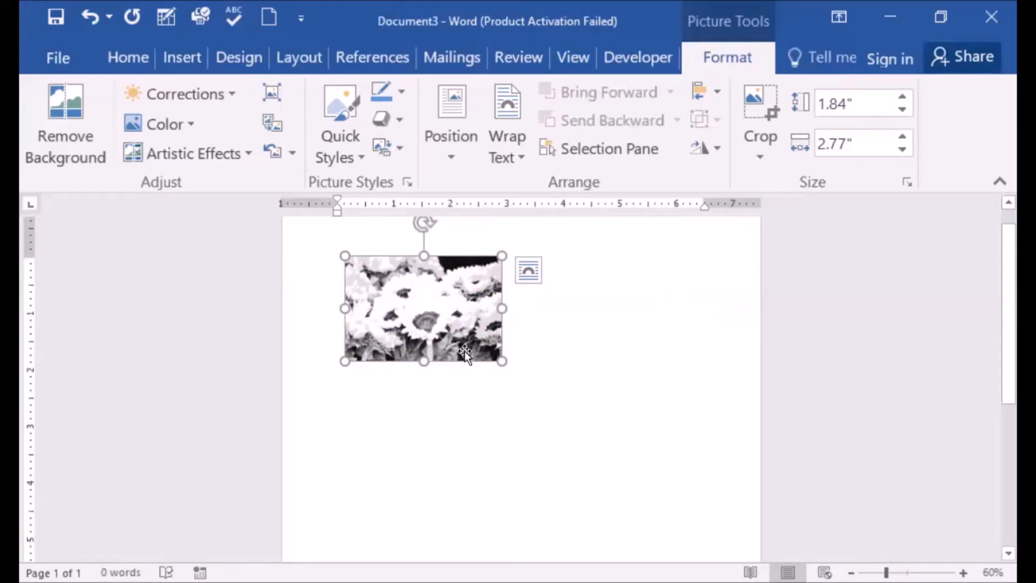
click(91, 20)
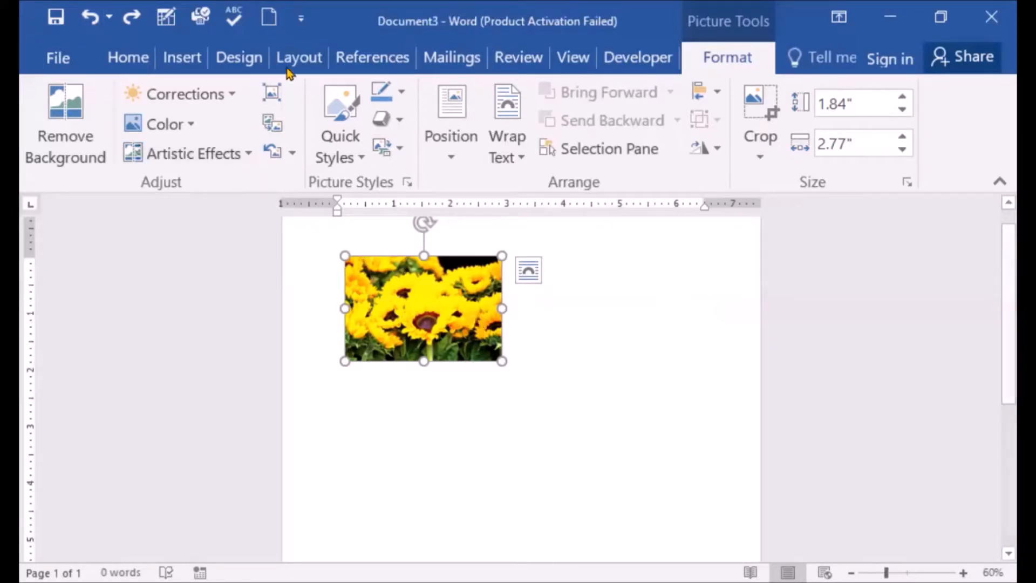
Try the quick style with a thick black frame and shadow on the picture and undo it
click(358, 160)
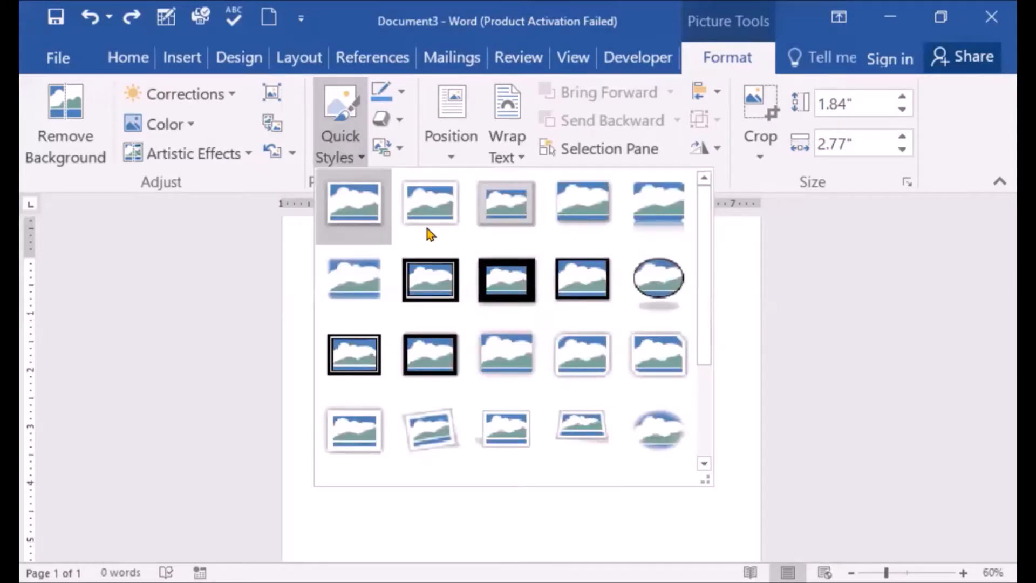
click(499, 274)
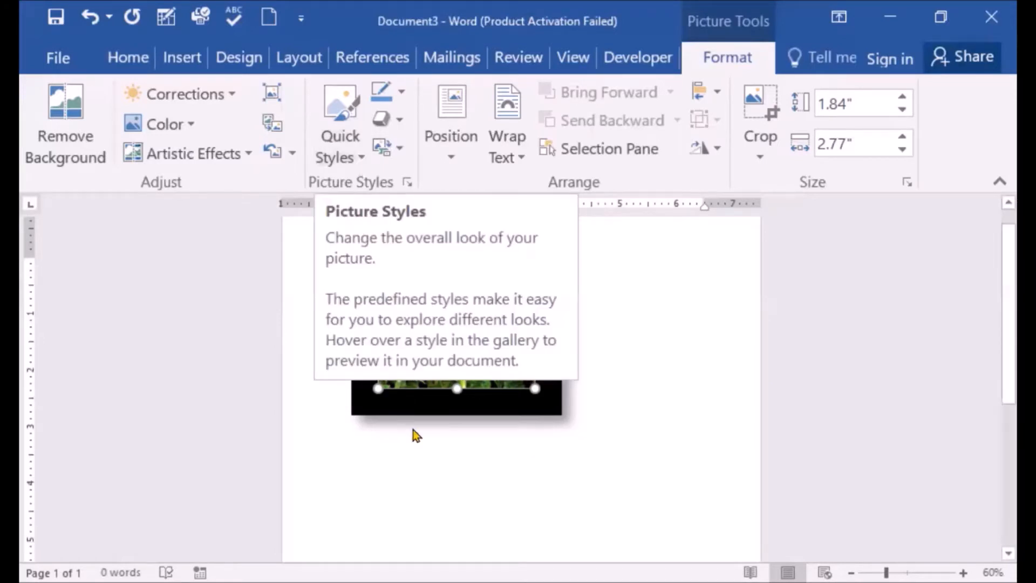
click(585, 382)
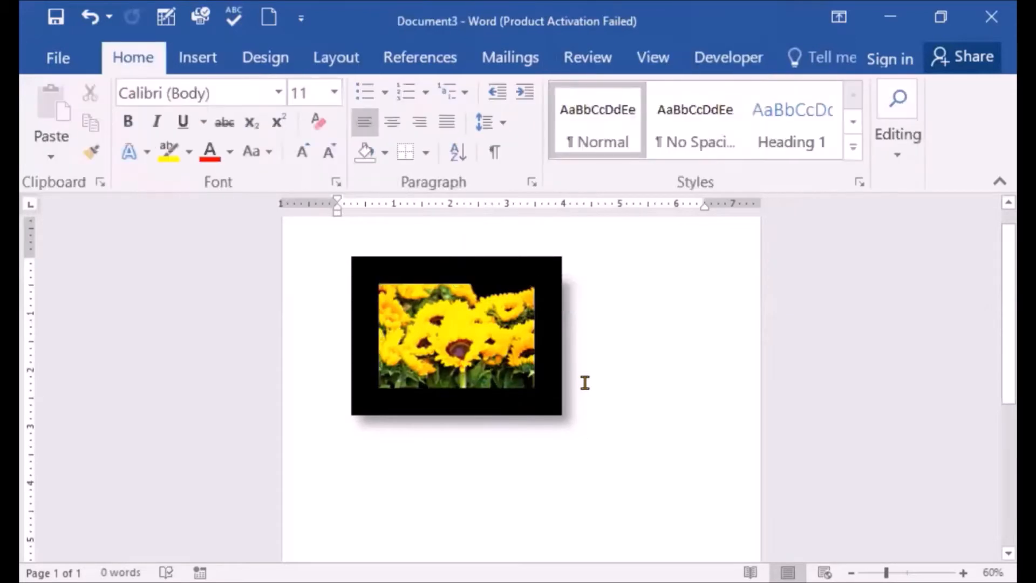
click(484, 284)
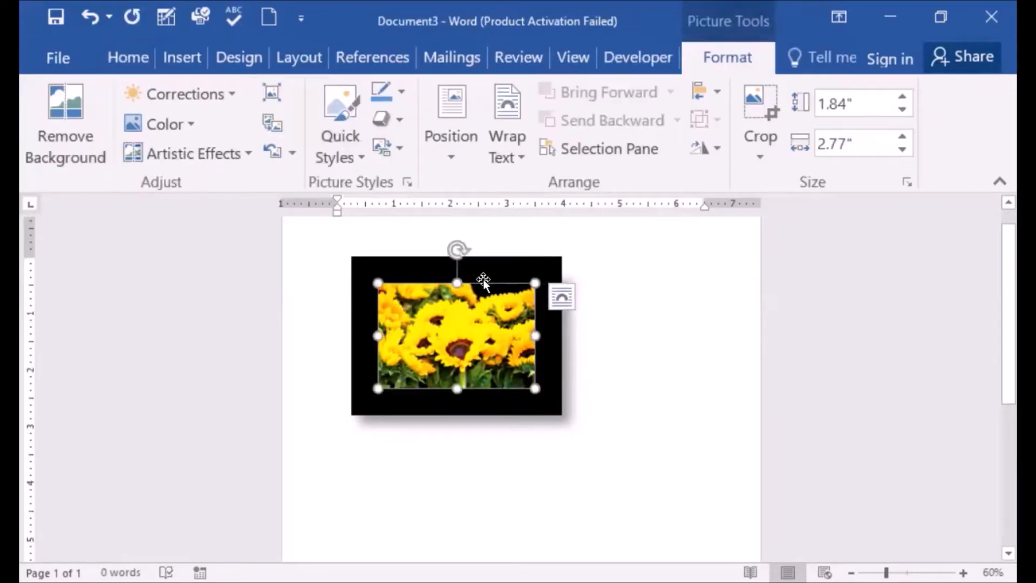
click(89, 18)
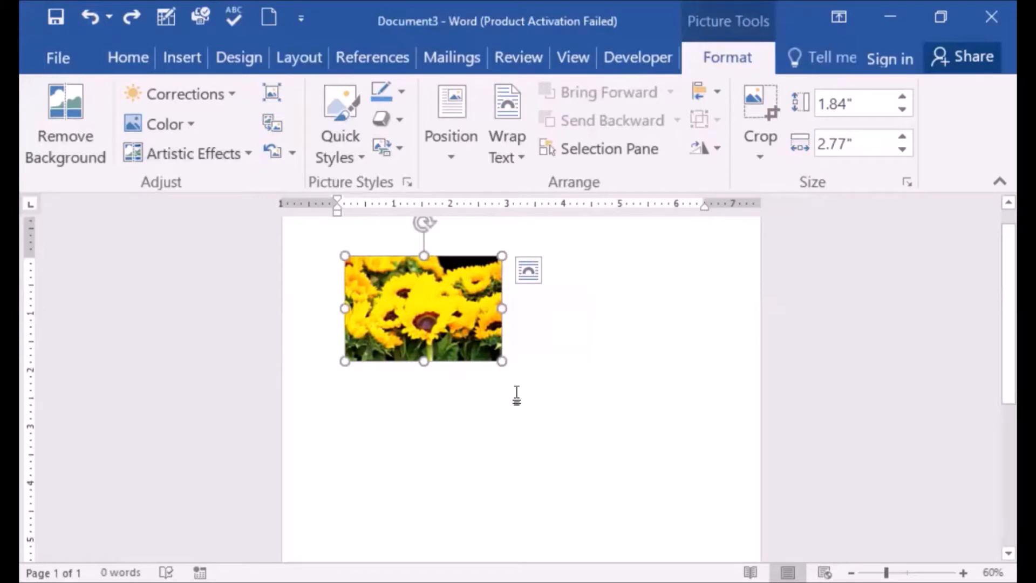
Give the picture a dark blue-gray outline with a weight of 4½ pt
click(401, 95)
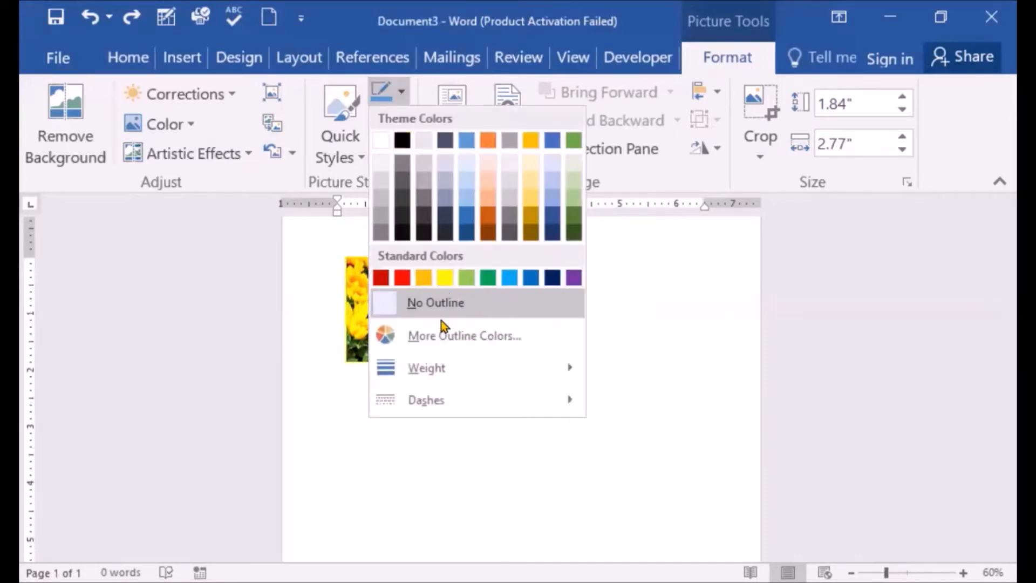
click(446, 218)
click(548, 343)
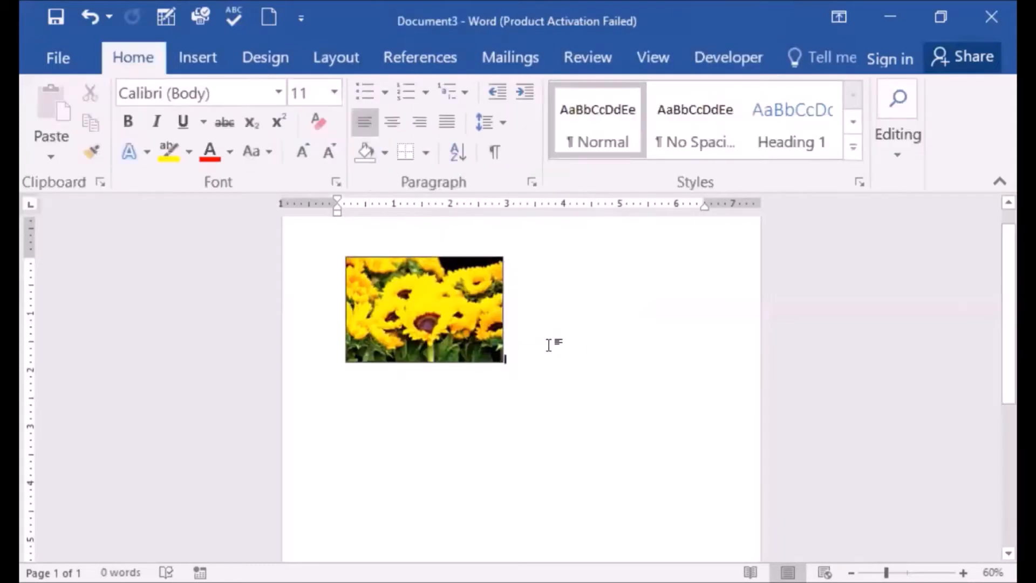
click(406, 319)
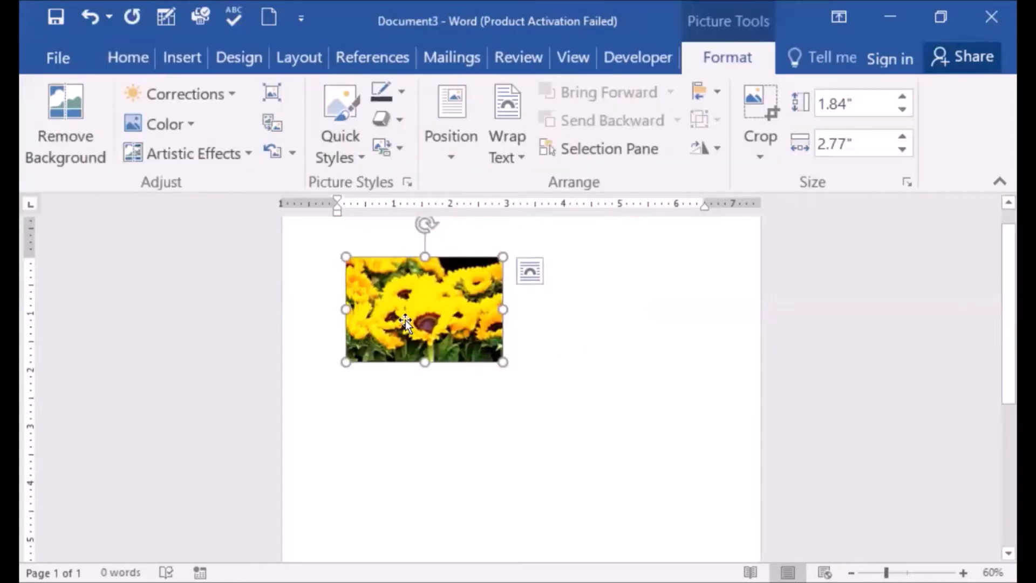
click(403, 94)
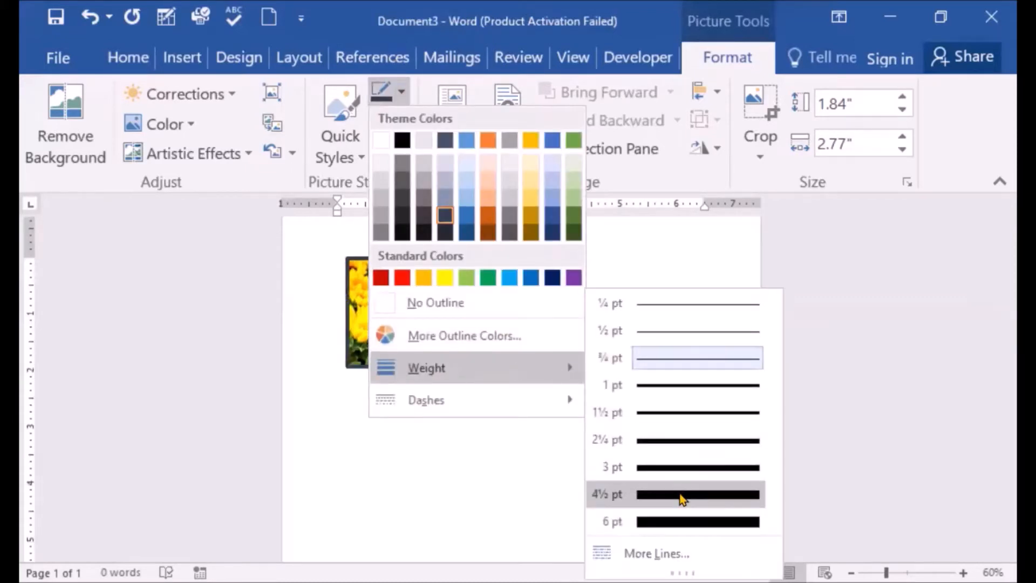
click(683, 499)
click(612, 318)
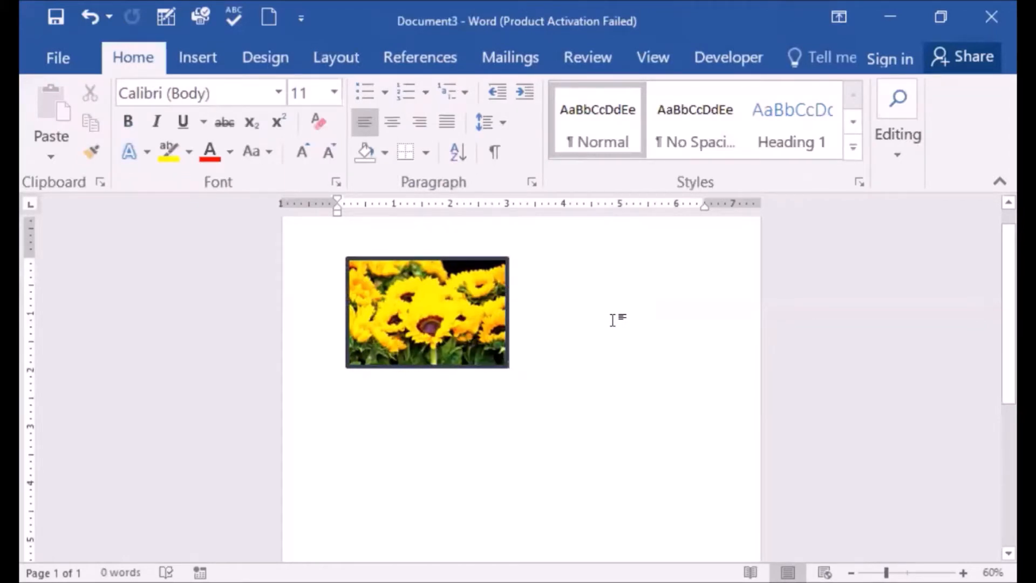
Look over the available picture layouts and open the Format Picture effects settings for the outlined picture
click(426, 294)
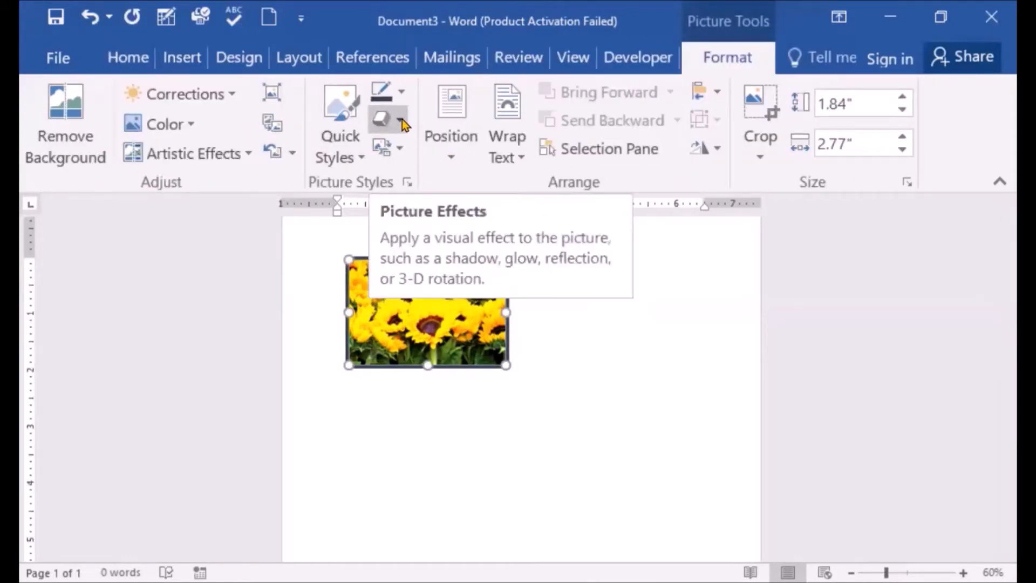
click(400, 150)
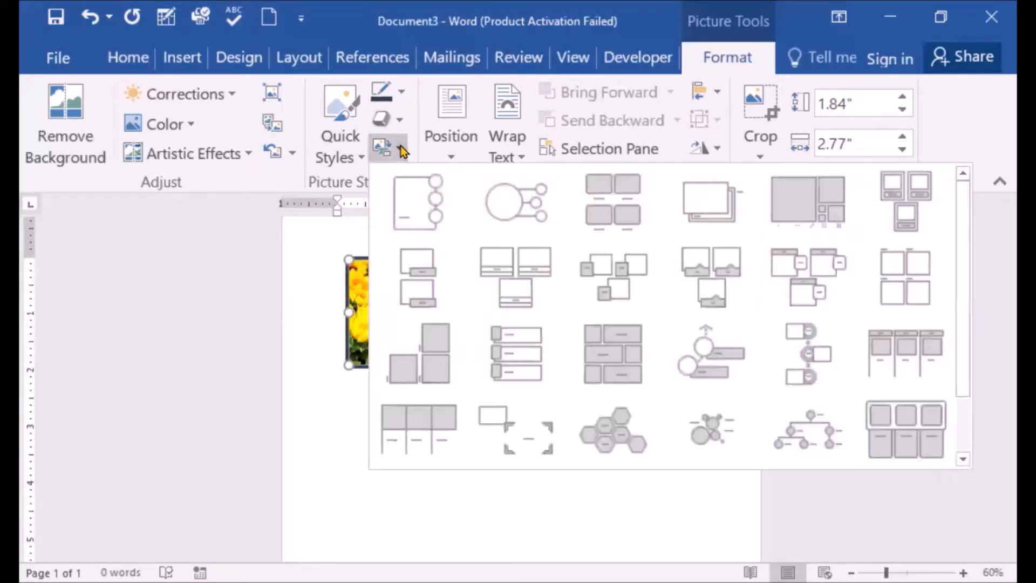
click(317, 395)
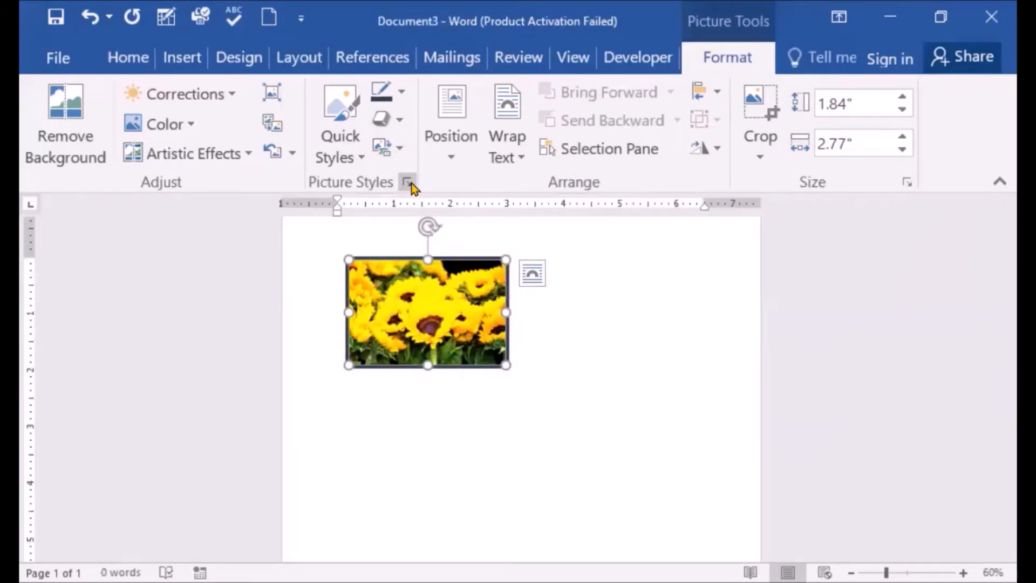
click(409, 184)
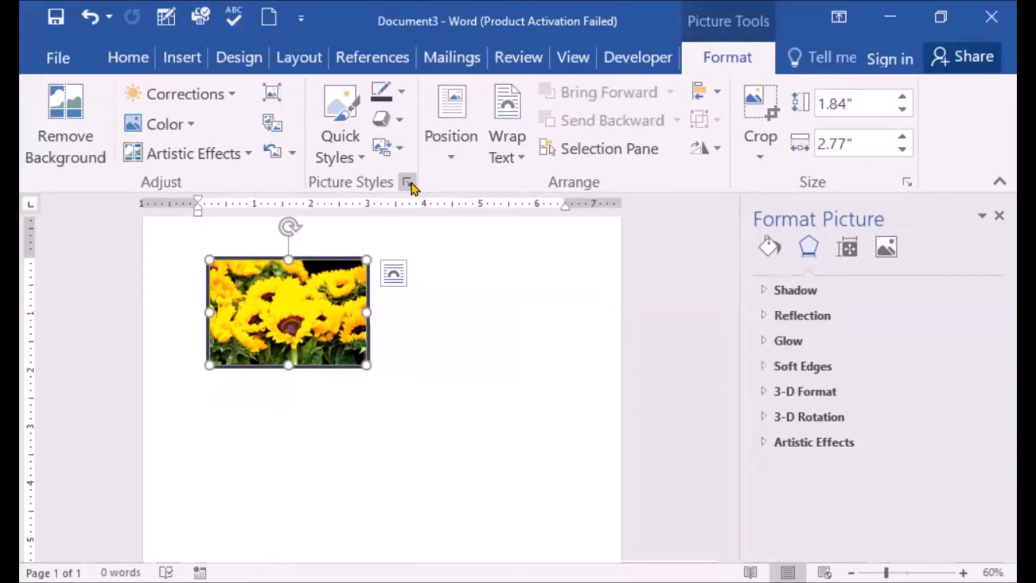
click(411, 349)
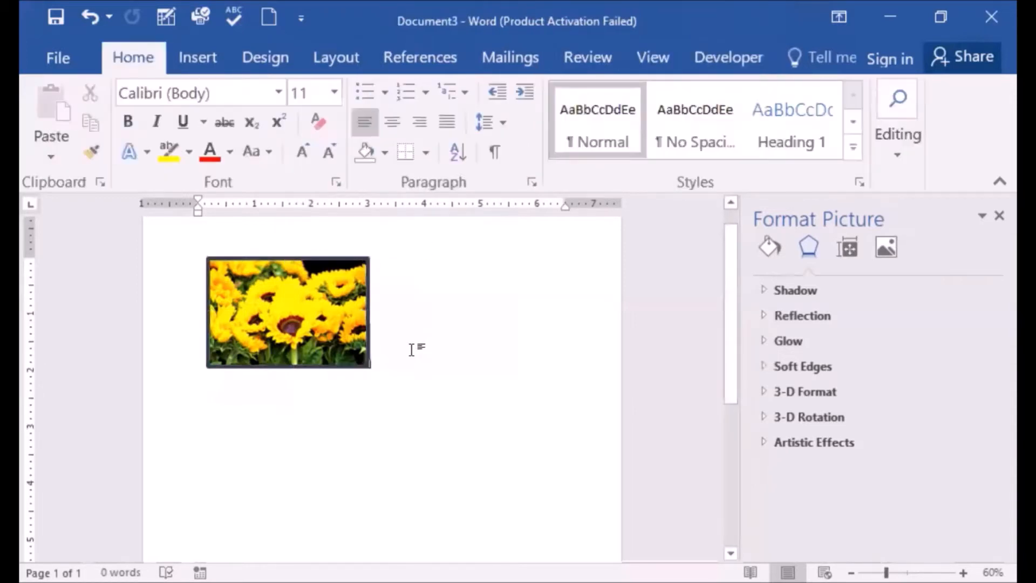
Copy the outlined sunflower picture to the clipboard
click(340, 310)
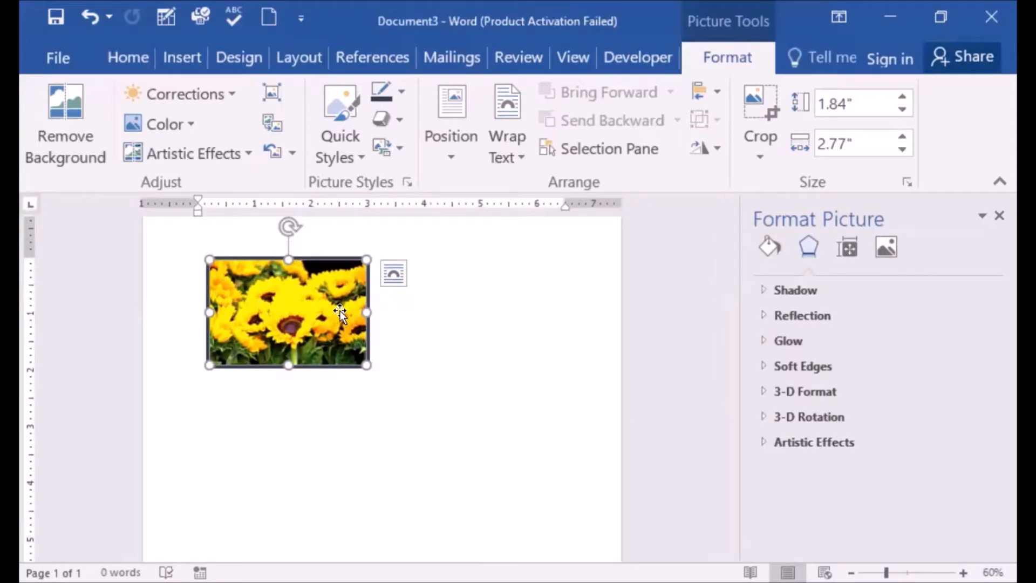
right_click(340, 312)
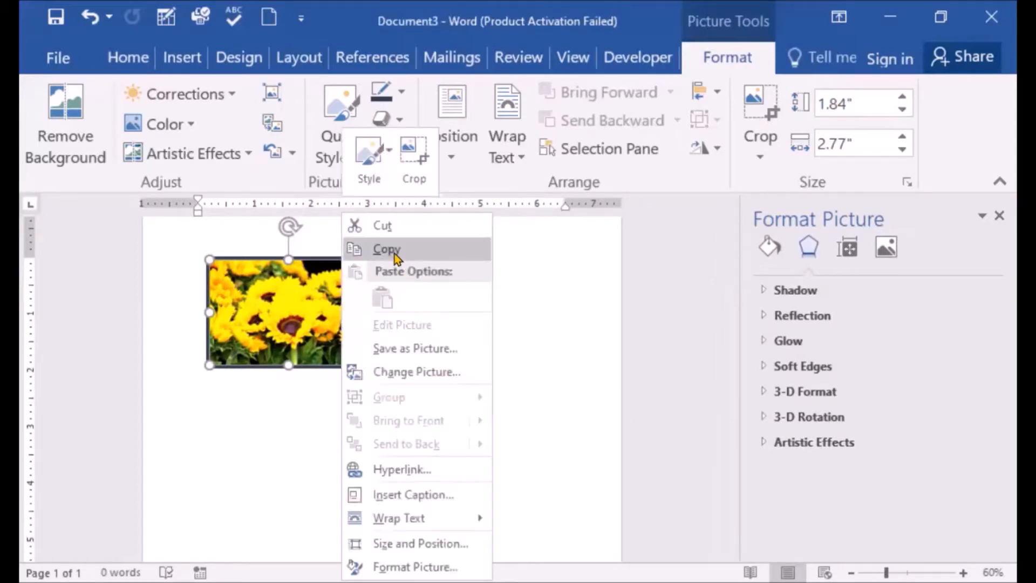
click(394, 254)
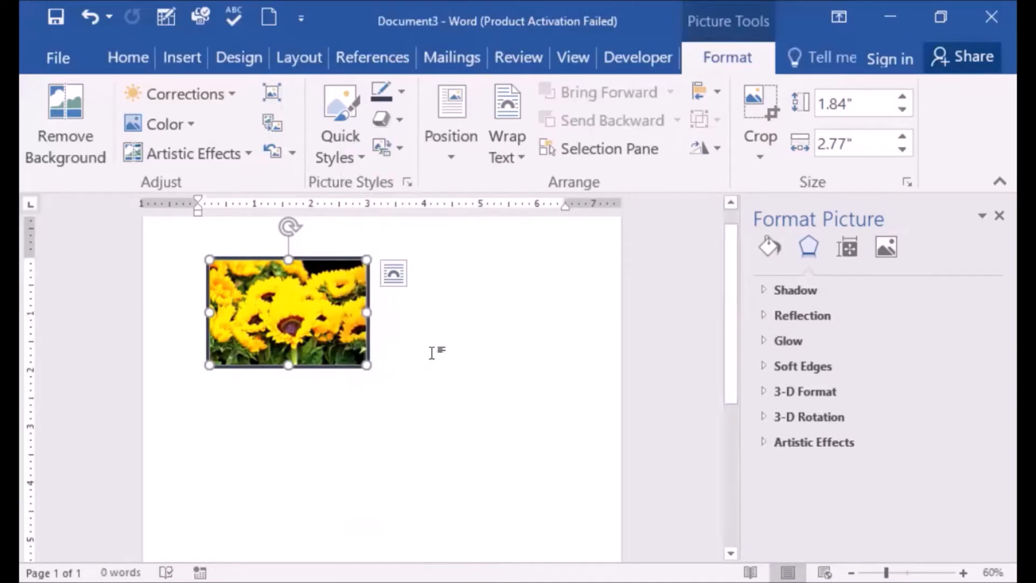
Paste a copy of the outlined picture beside the original, keeping source formatting, and add blank space between the two pictures
click(430, 352)
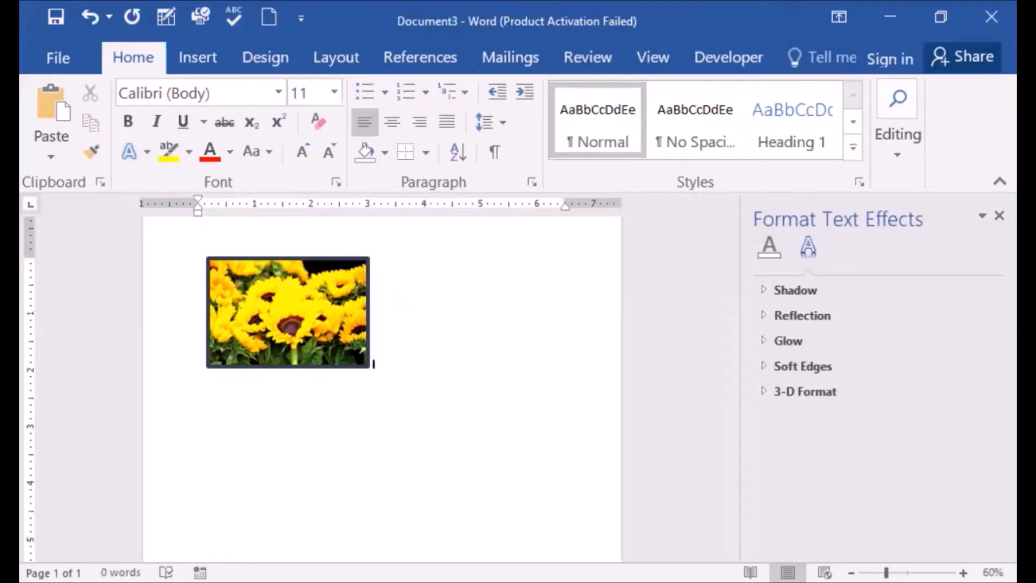
right_click(432, 353)
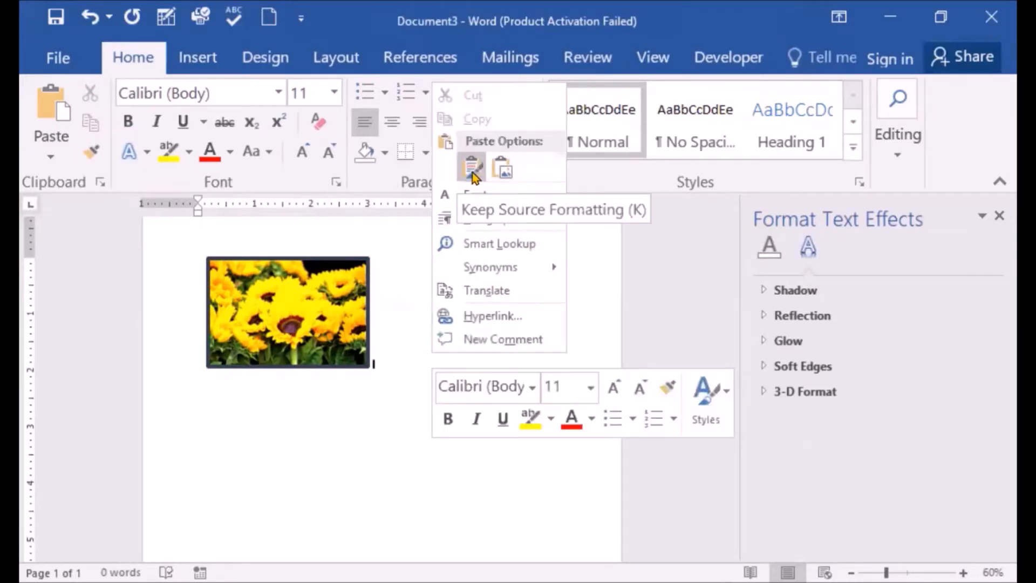
click(471, 173)
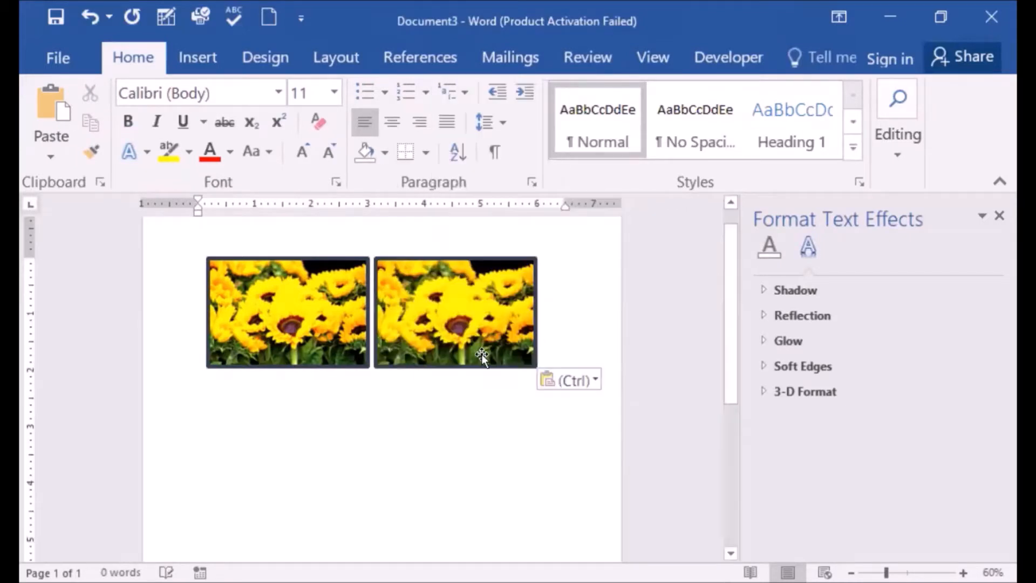
click(376, 362)
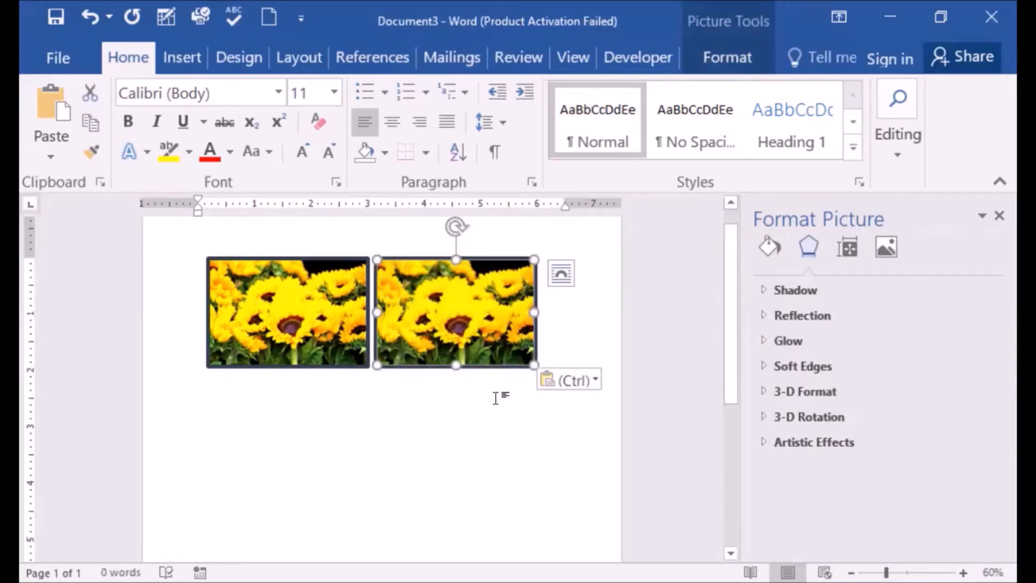
click(584, 345)
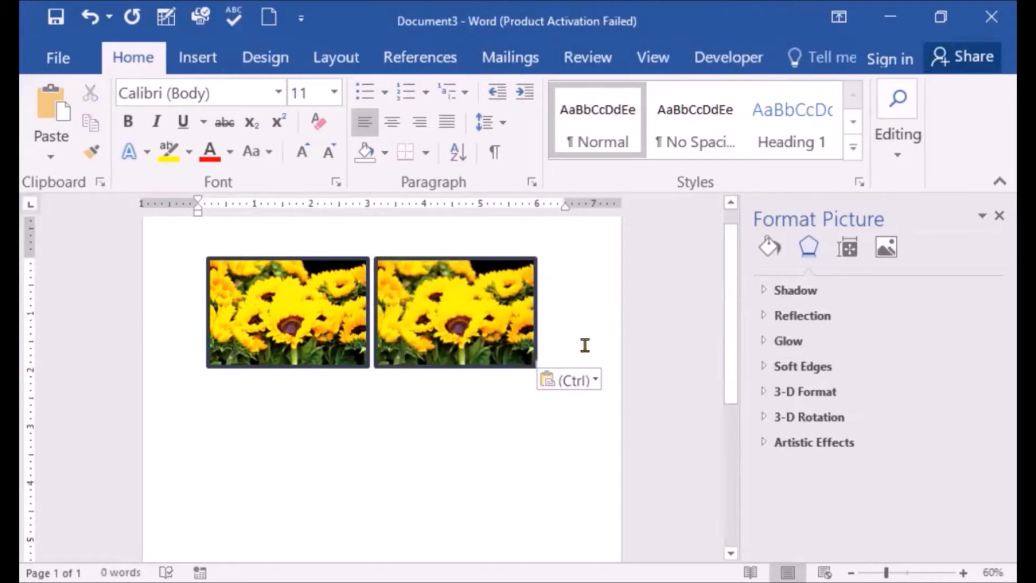
click(373, 366)
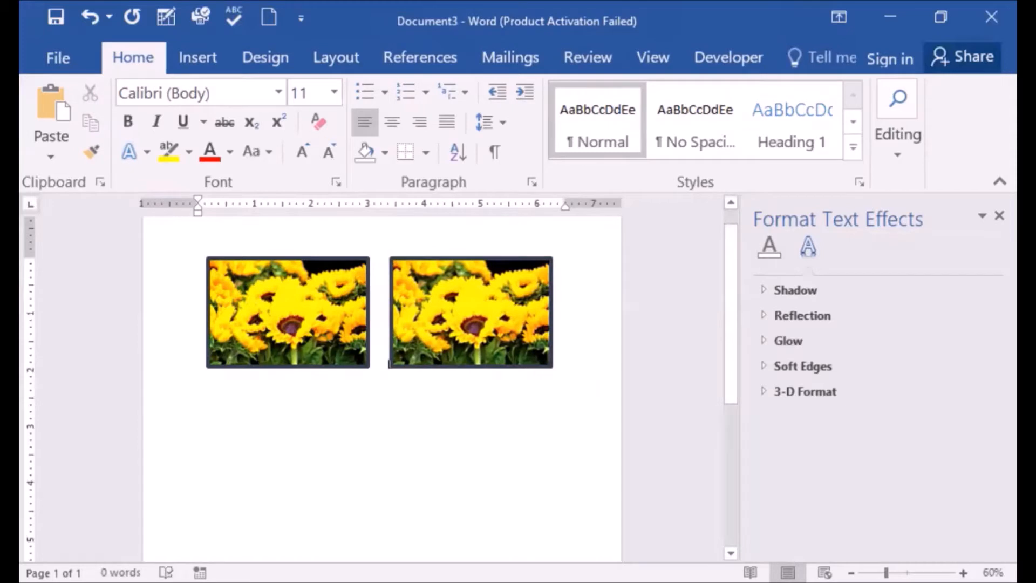
Close the Format Text Effects pane and enlarge the document view to 100%
click(963, 573)
click(964, 573)
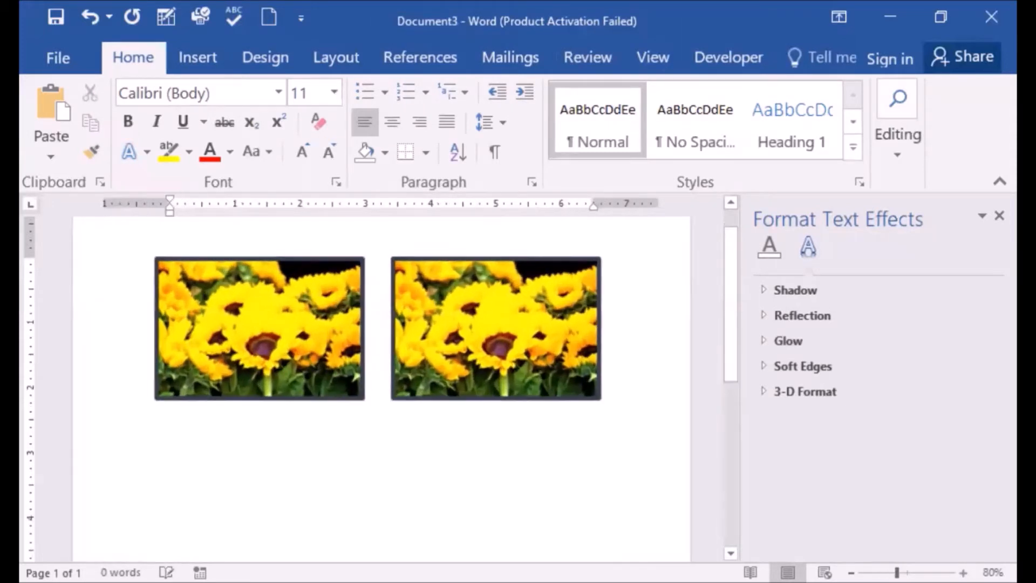
click(1000, 216)
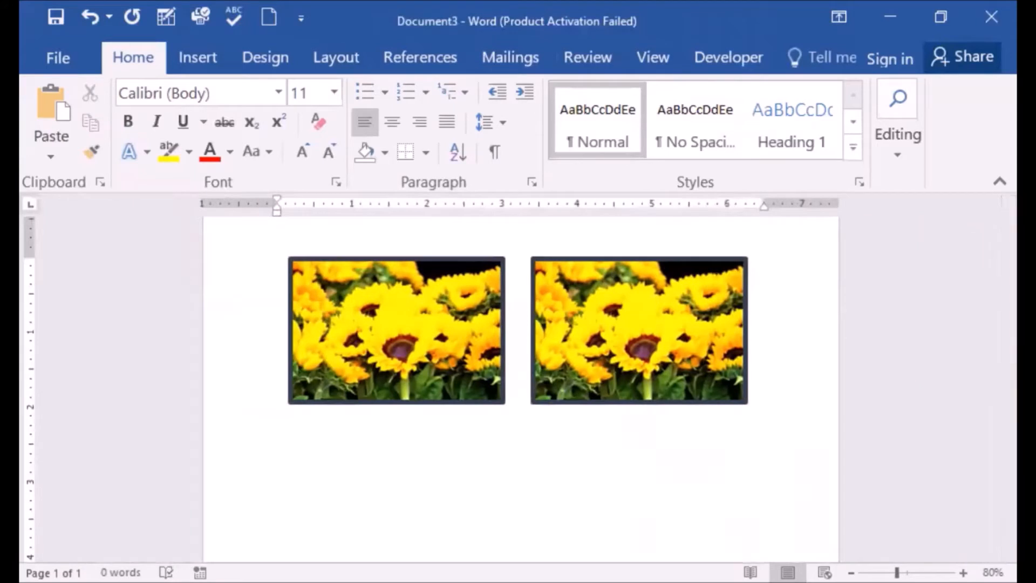
click(963, 573)
click(964, 573)
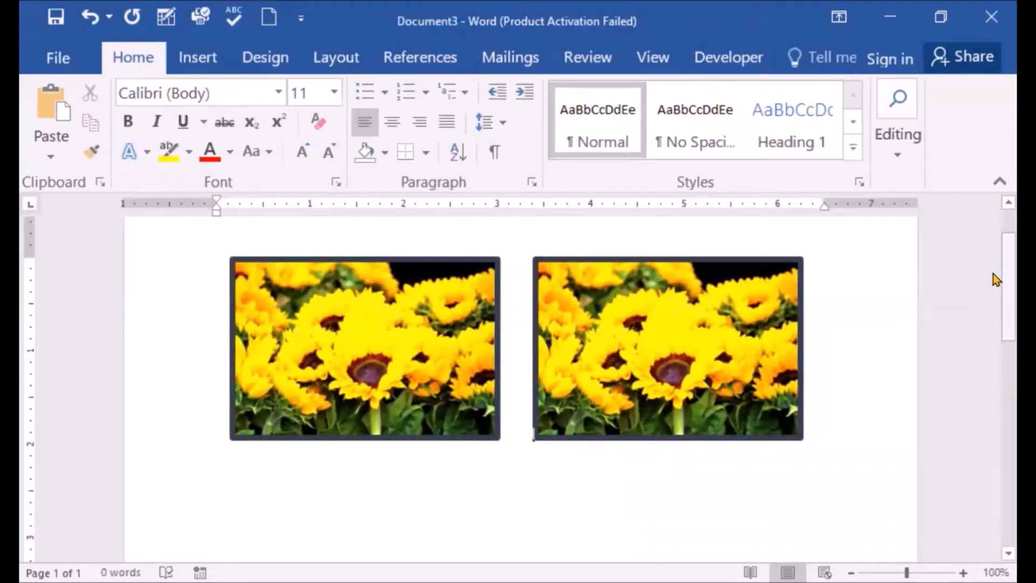
Insert a table with two columns and three rows on a new line below the two sunflower pictures
click(832, 431)
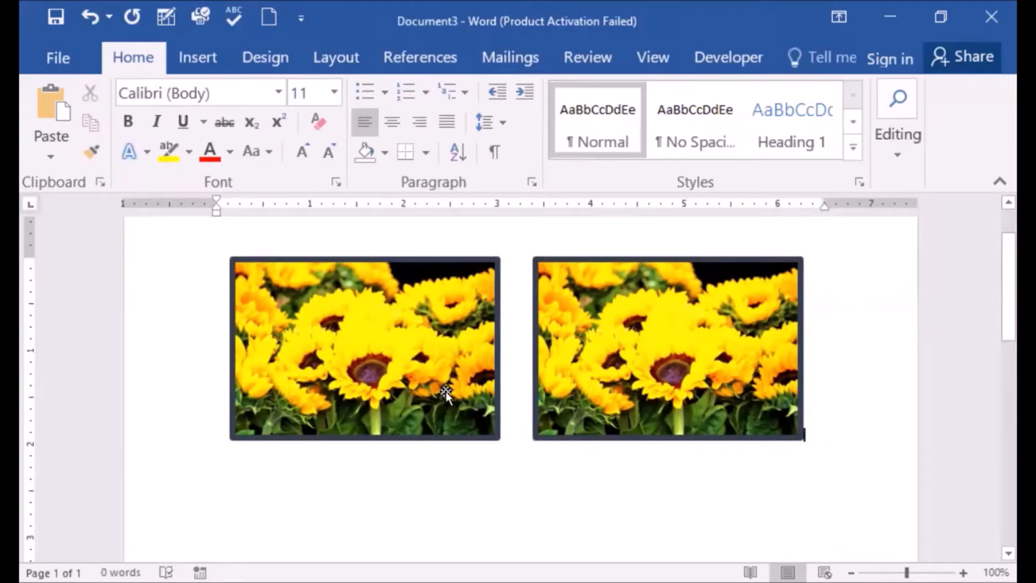
click(200, 58)
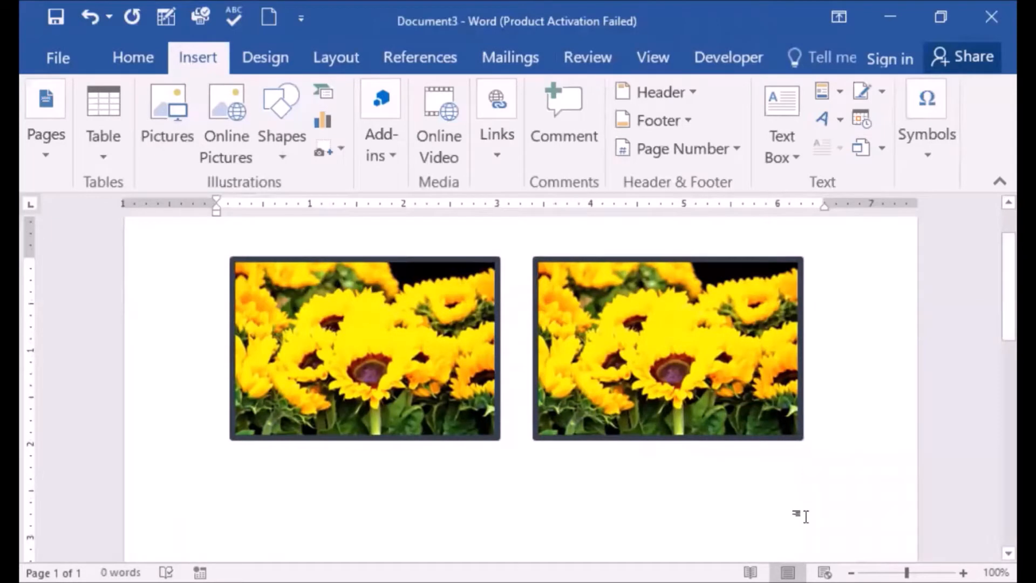
key(Return)
click(105, 142)
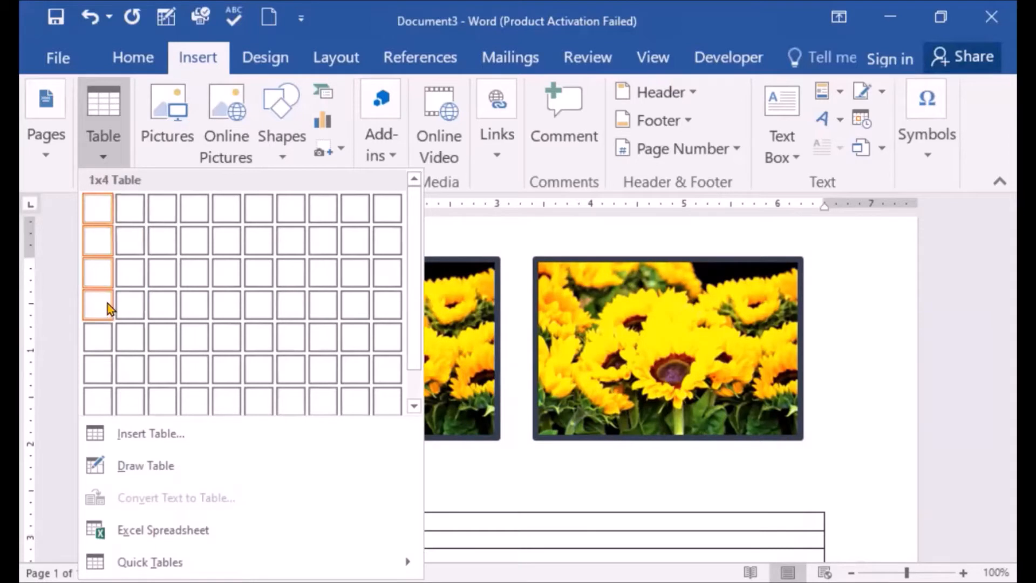
click(137, 280)
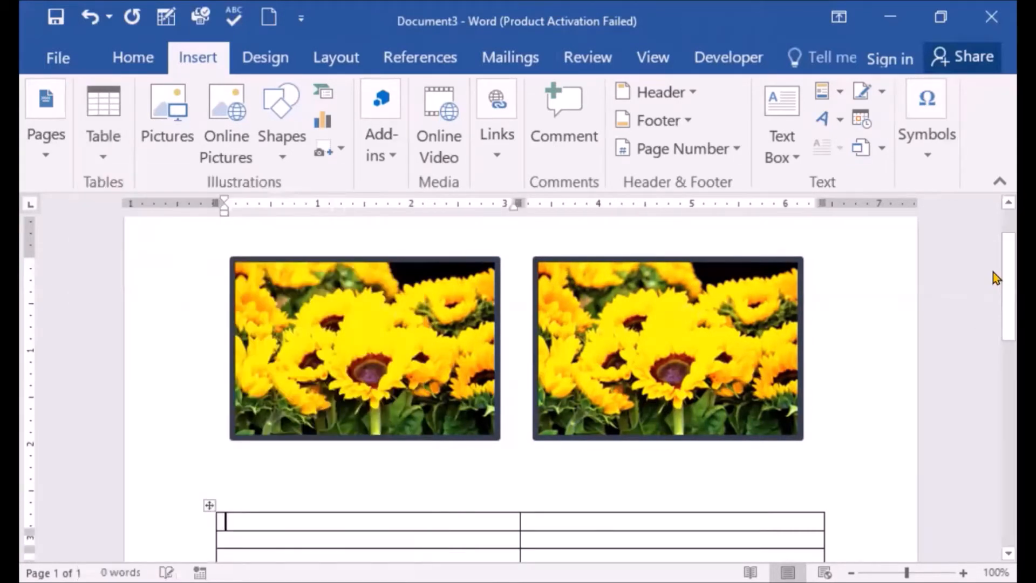
Insert a new column to the right of the table's first column
scroll(993, 271, down, 3)
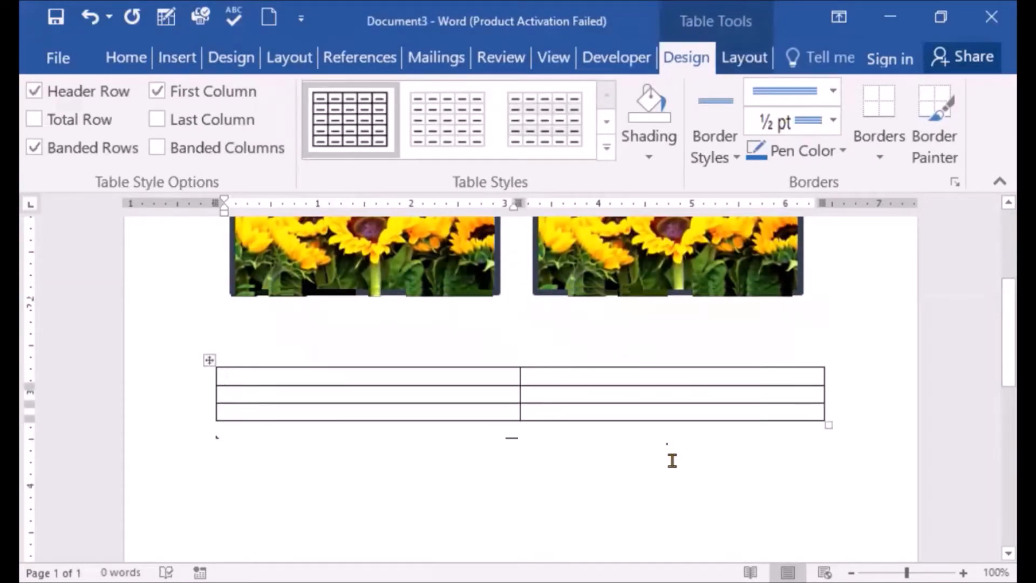
right_click(429, 376)
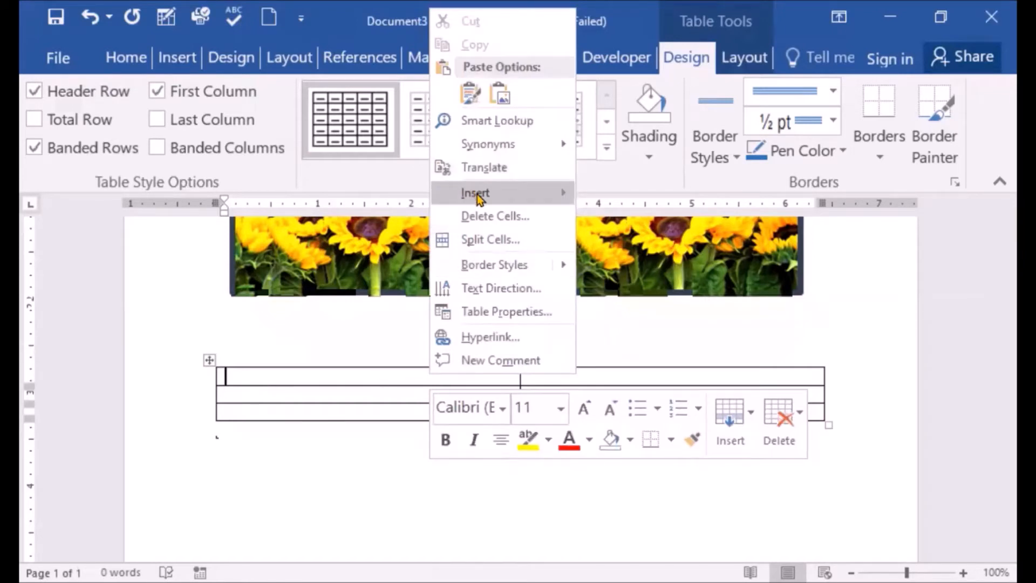
mouse_move(477, 199)
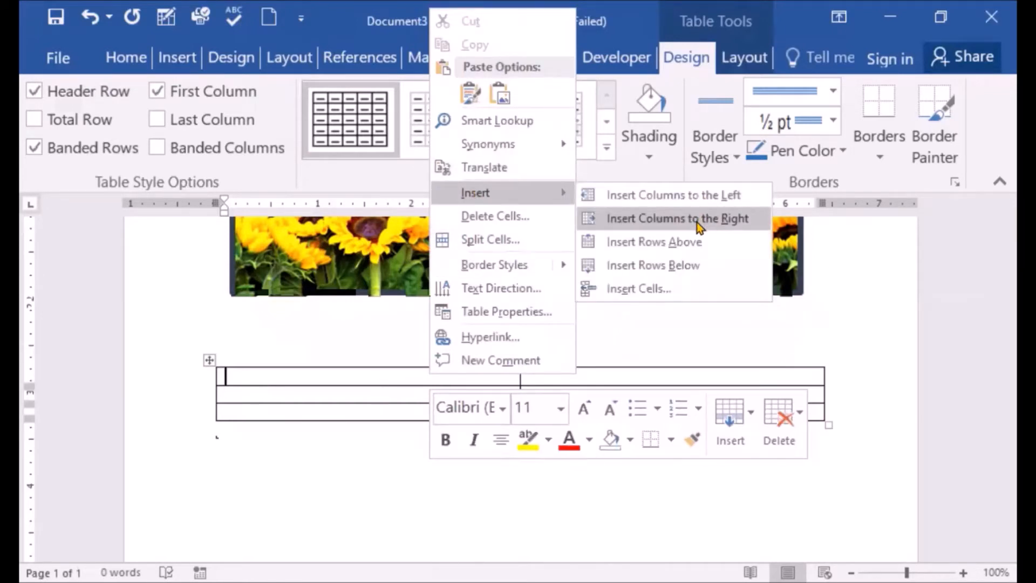
click(697, 219)
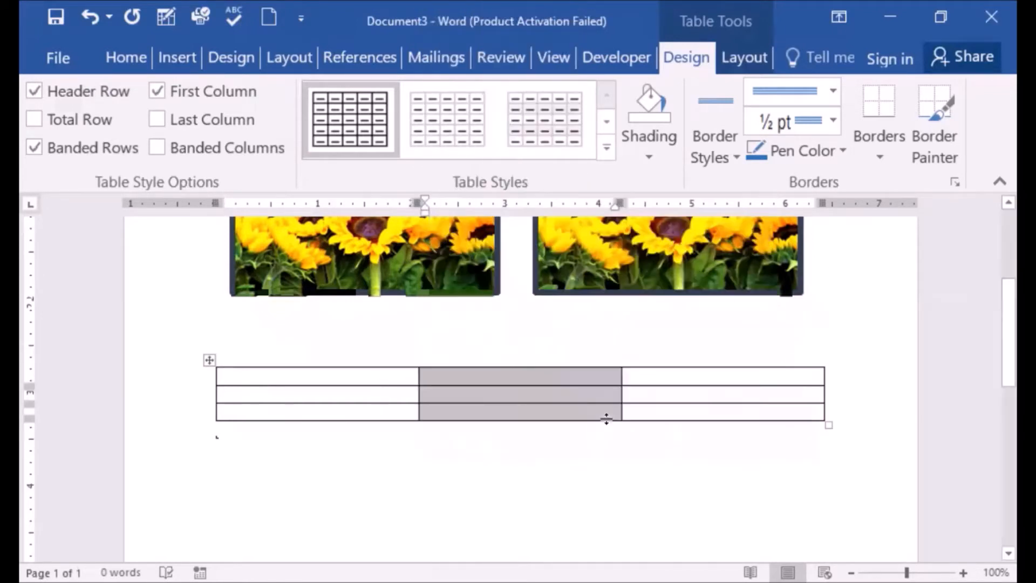
Insert a new row above the first row of the table
click(393, 381)
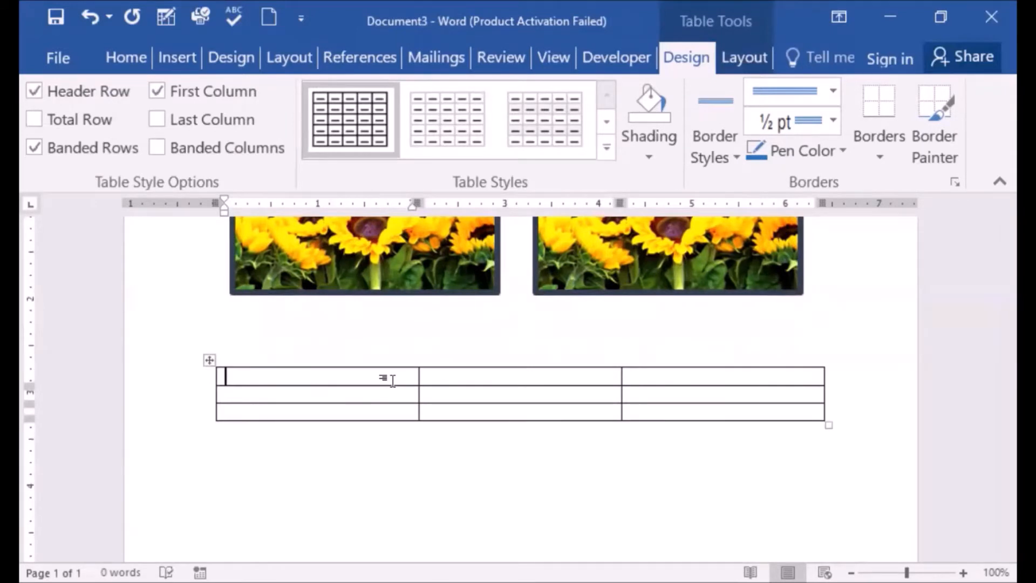
right_click(393, 381)
mouse_move(462, 201)
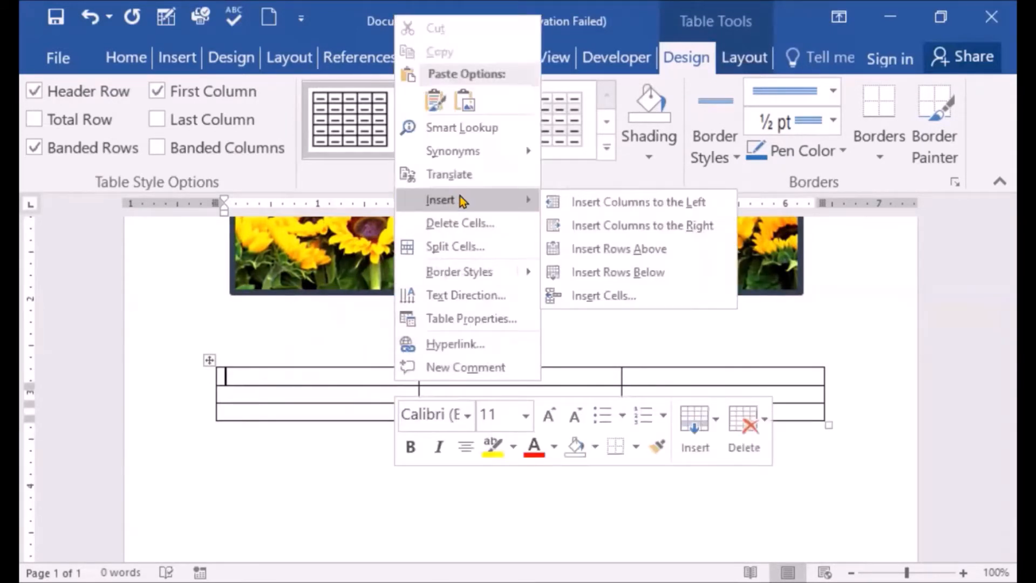
click(616, 255)
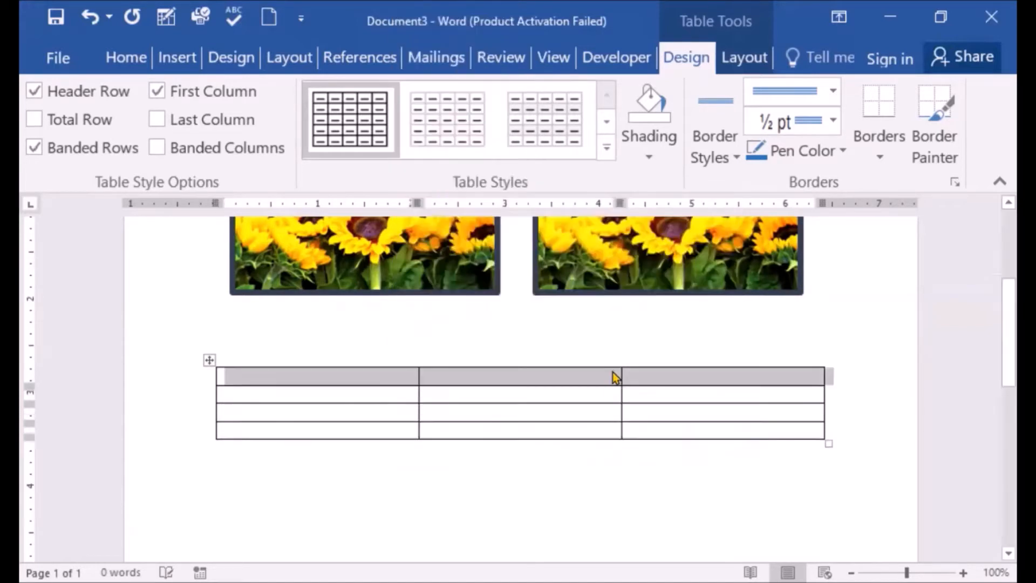
Add two new rows directly below the table's first row, starting from the end of that row
click(836, 426)
click(832, 375)
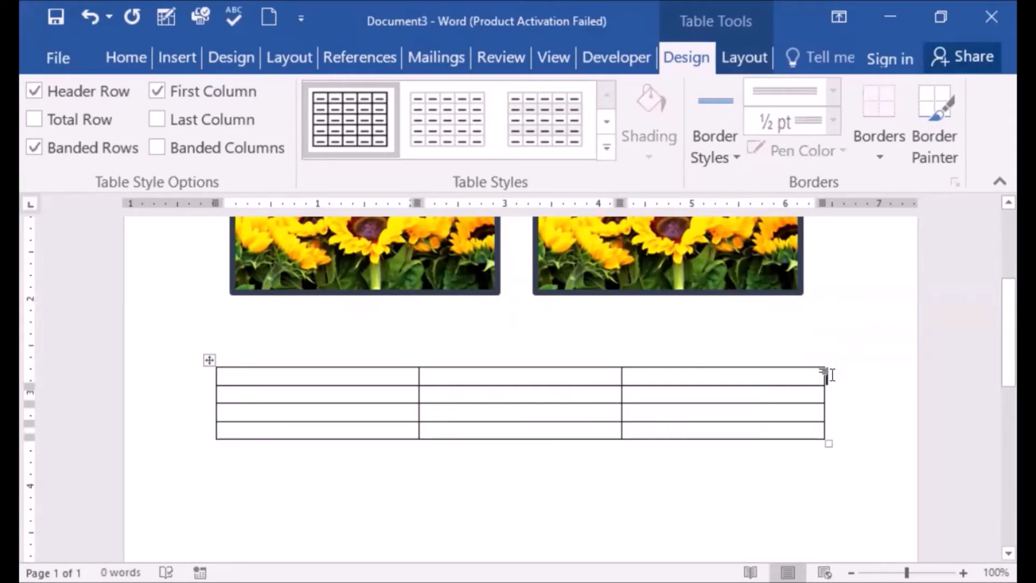
key(Return)
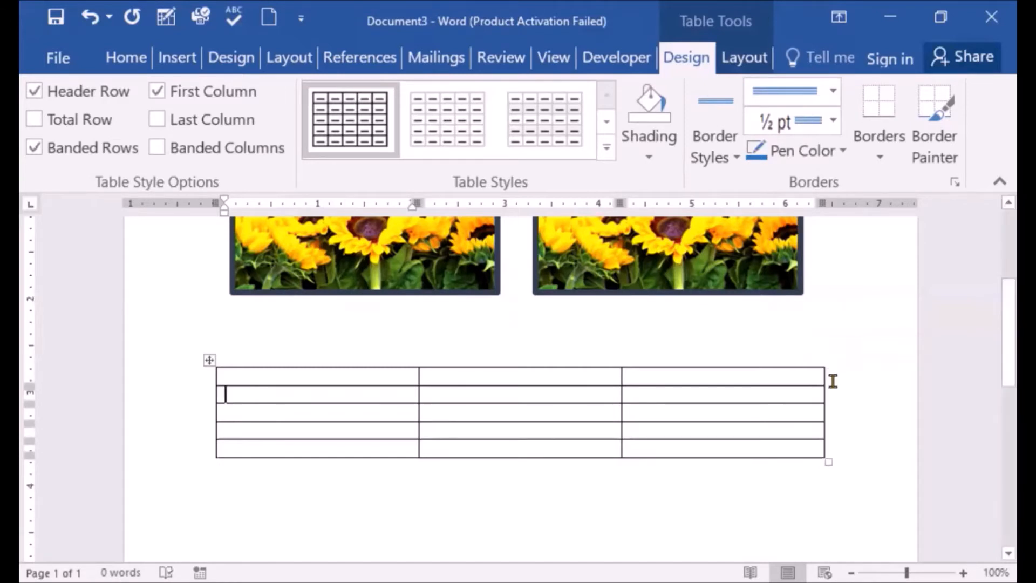
click(834, 378)
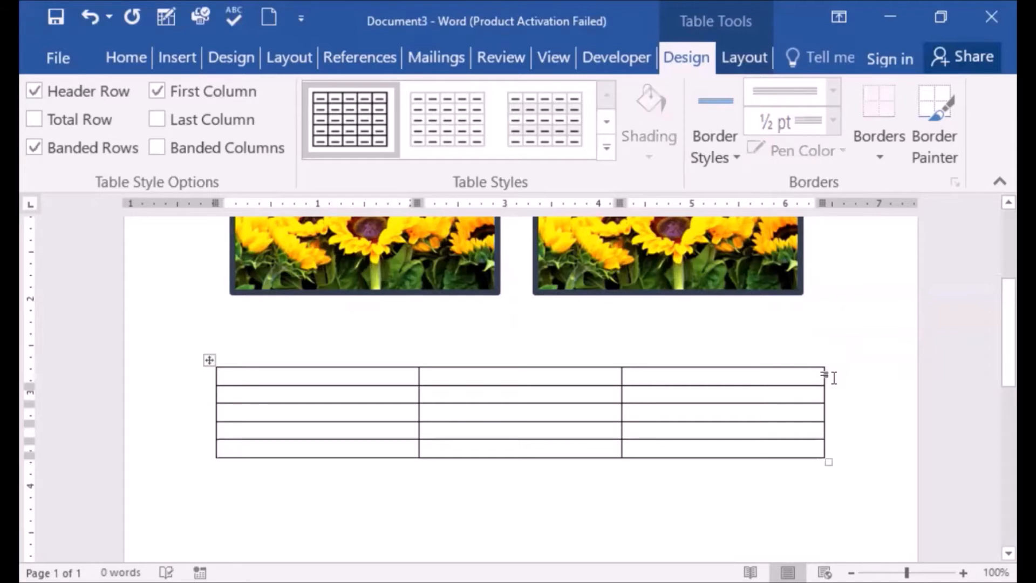
key(Return)
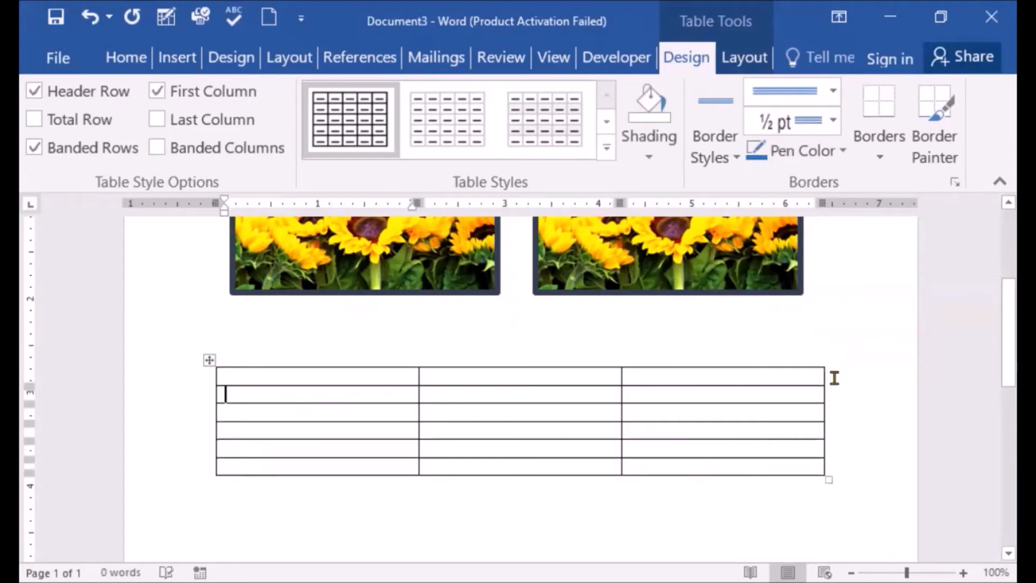
Add one new row each below the last, the third and the first row of the table
click(837, 464)
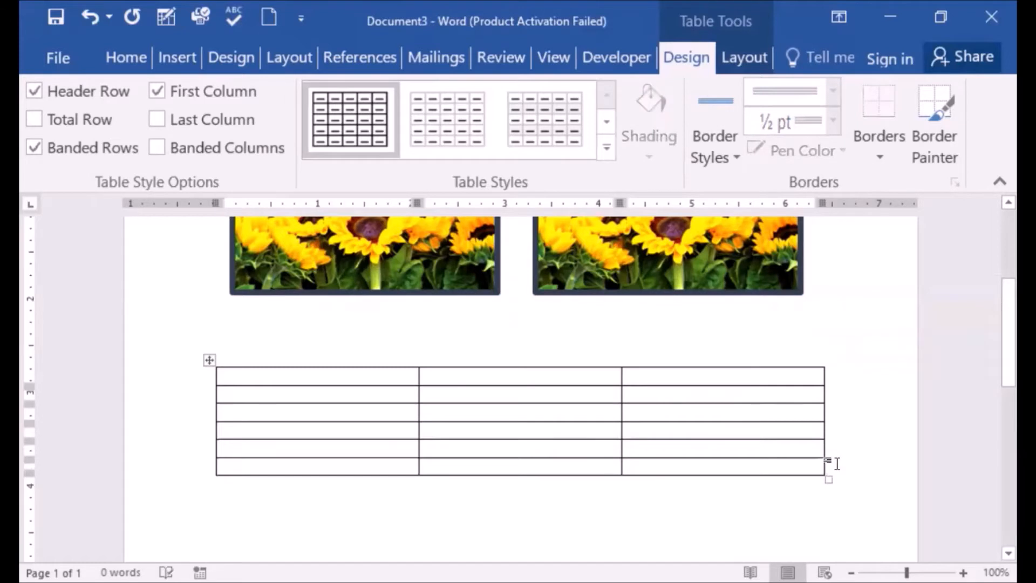
key(Return)
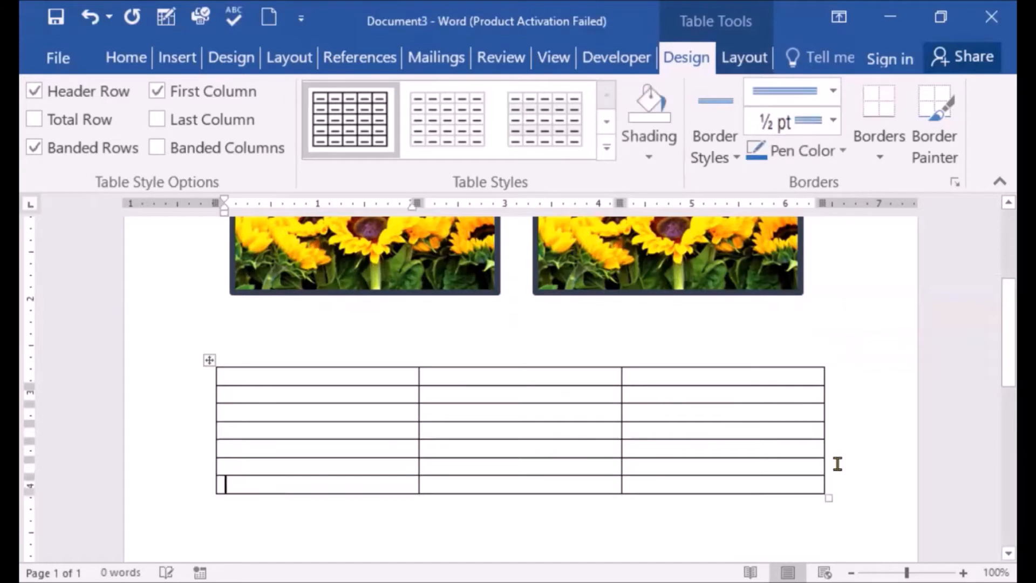
click(834, 410)
key(Return)
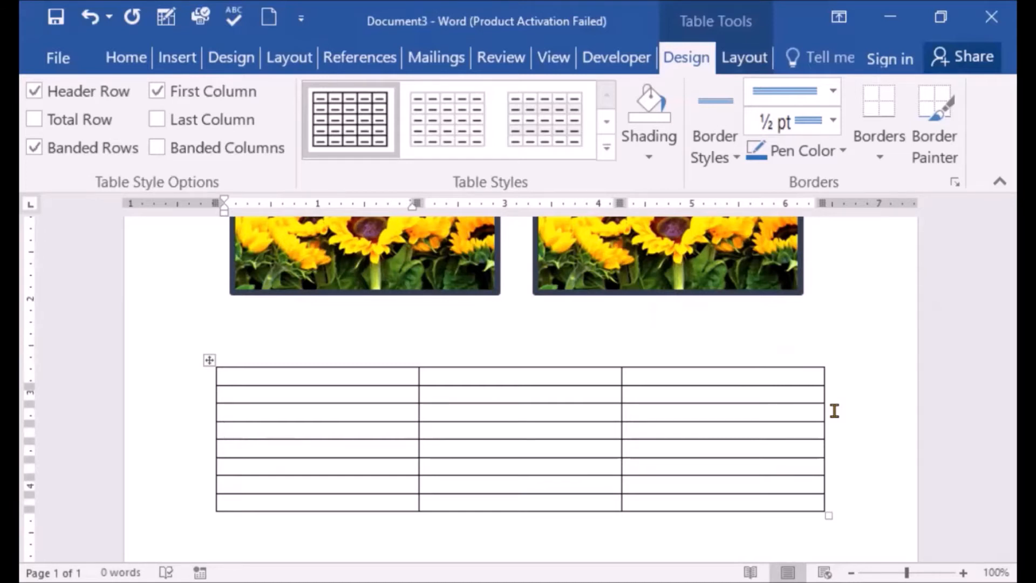
click(832, 378)
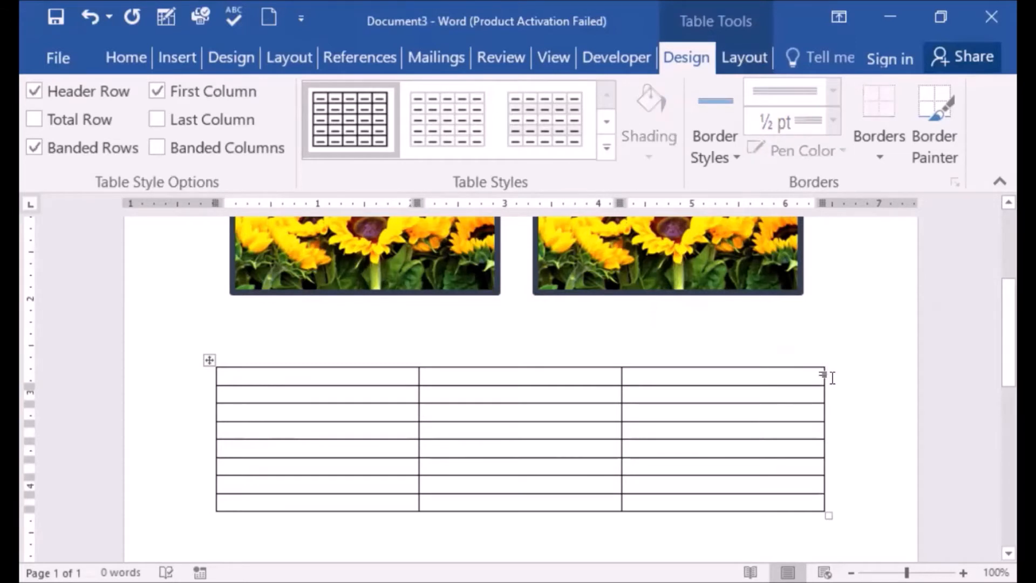
key(Return)
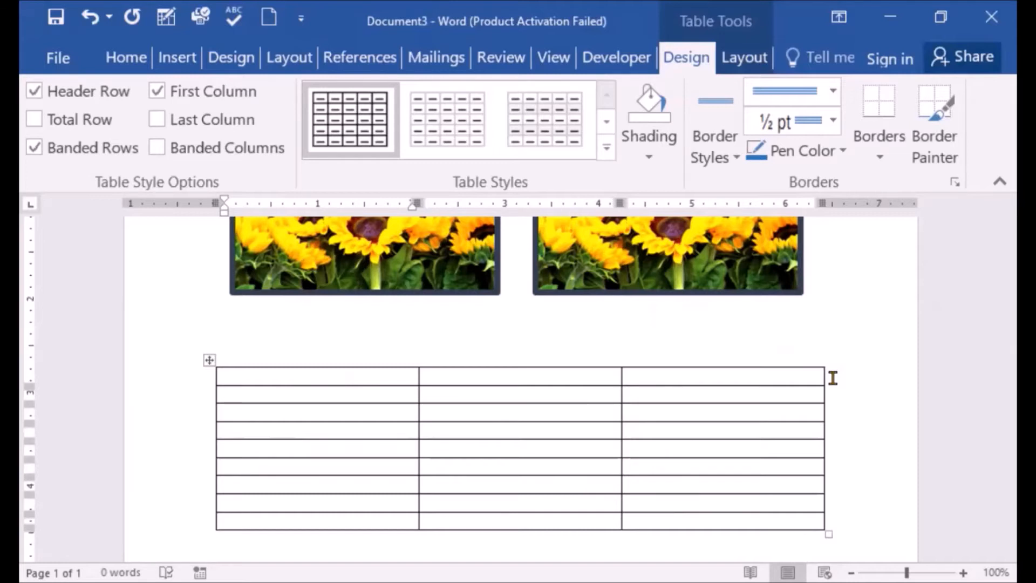
Apply the gold grid table style with a solid header row and banded rows to the table
click(608, 151)
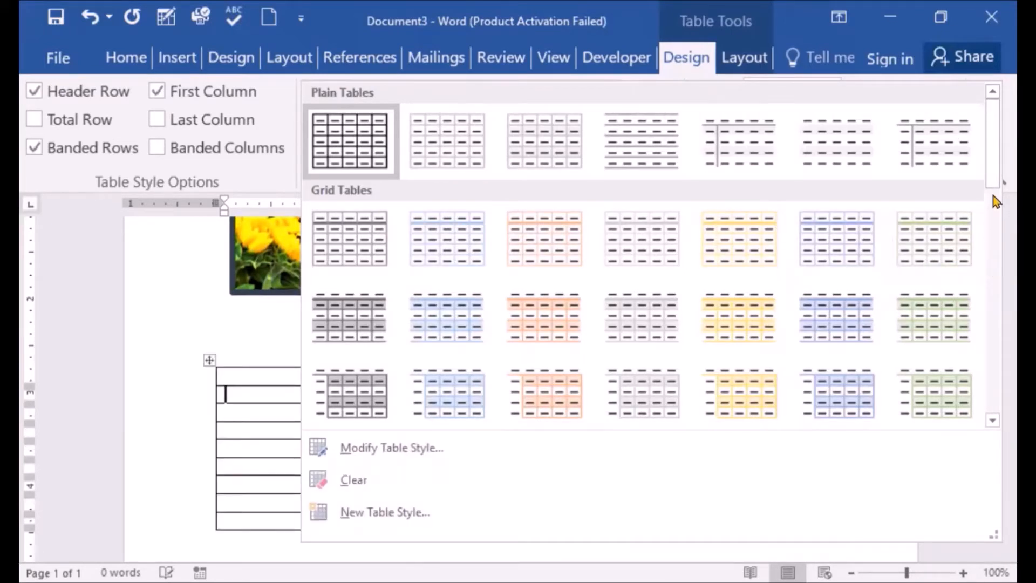
drag(987, 130, 986, 189)
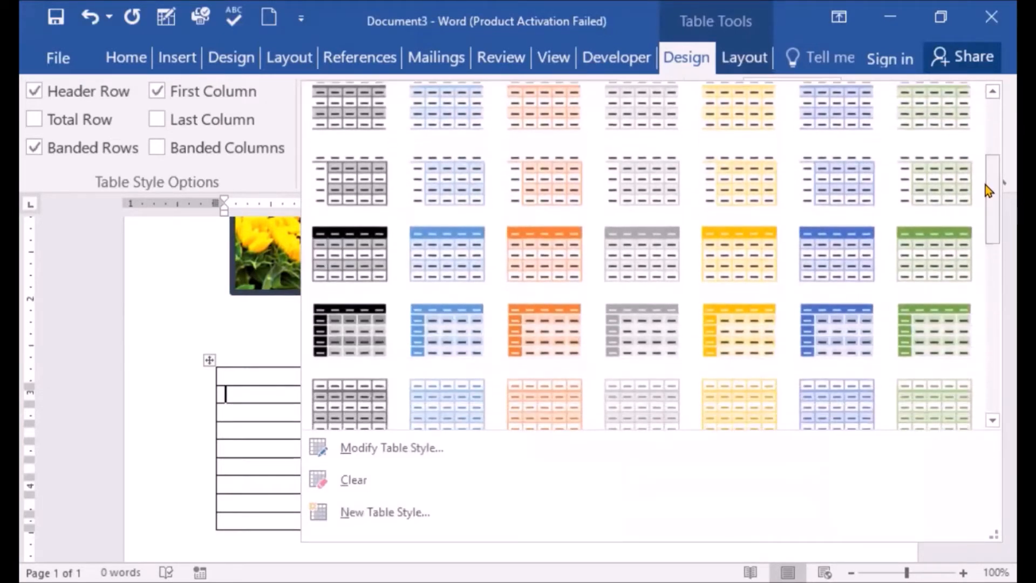
click(716, 274)
Fill the table's header row with Fruits, Vegetables and Food
scroll(994, 332, down, 1)
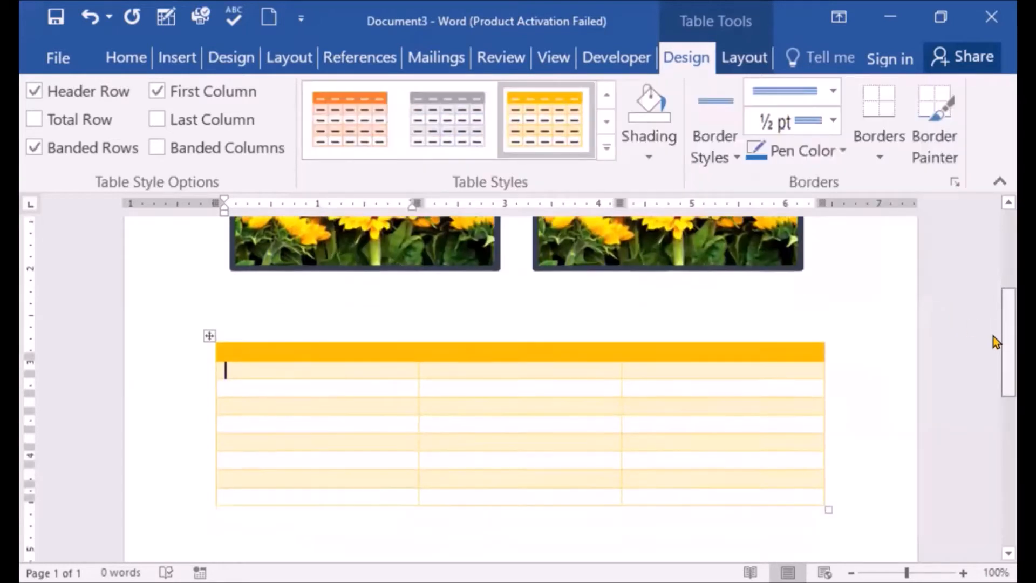
scroll(996, 341, down, 1)
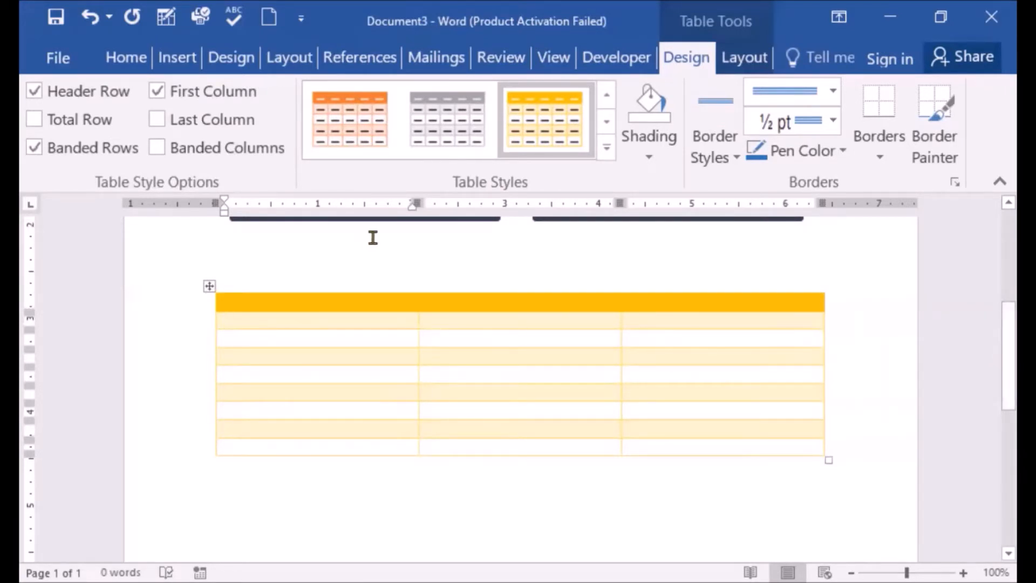
click(349, 303)
text(Fruits)
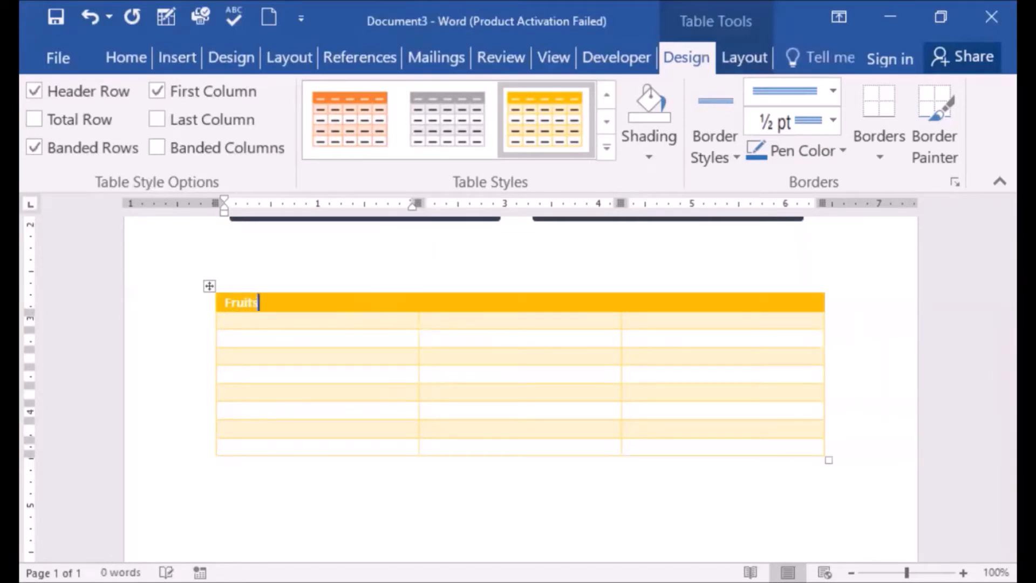
key(Tab)
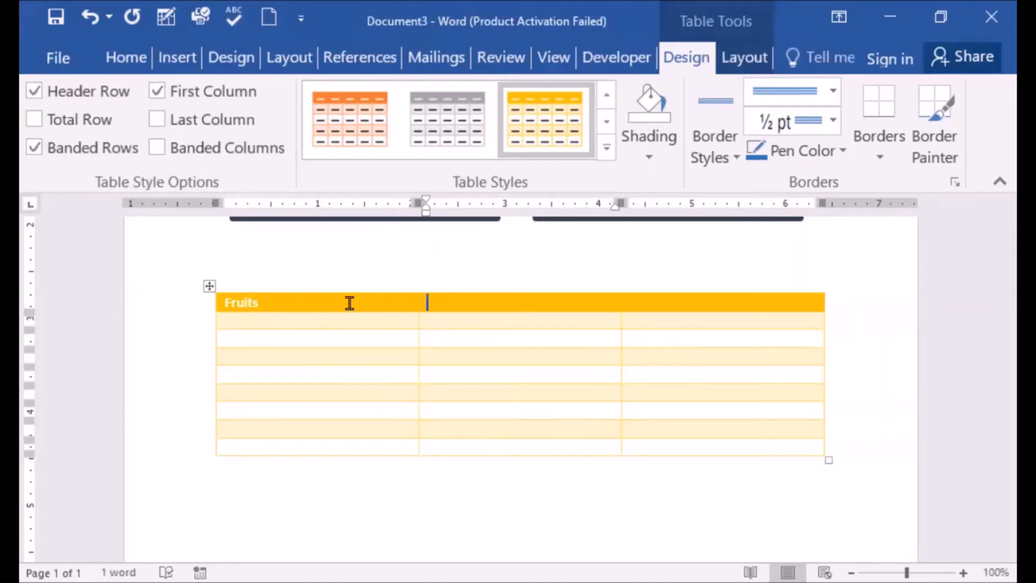
text(Vegetables)
key(Tab)
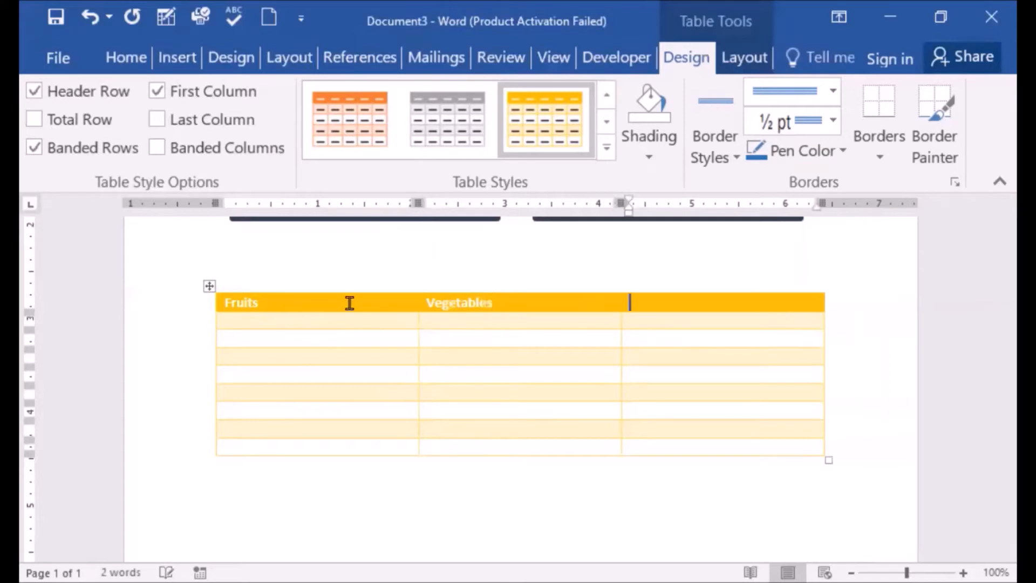
text(Food)
Fill the first row below the header with Orange under Fruits, Lettuce under Vegetables and Rice under Food
click(301, 321)
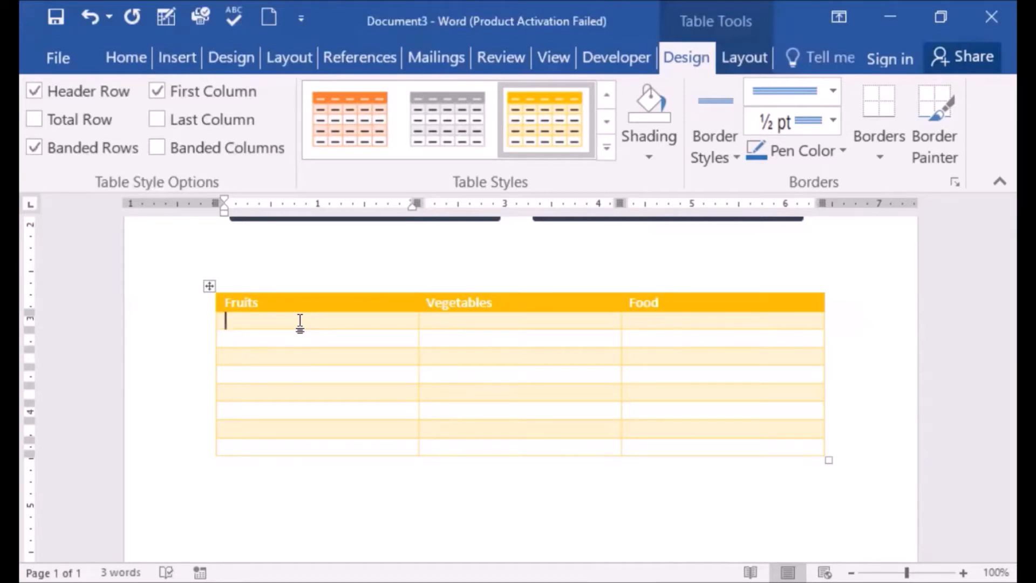
click(457, 319)
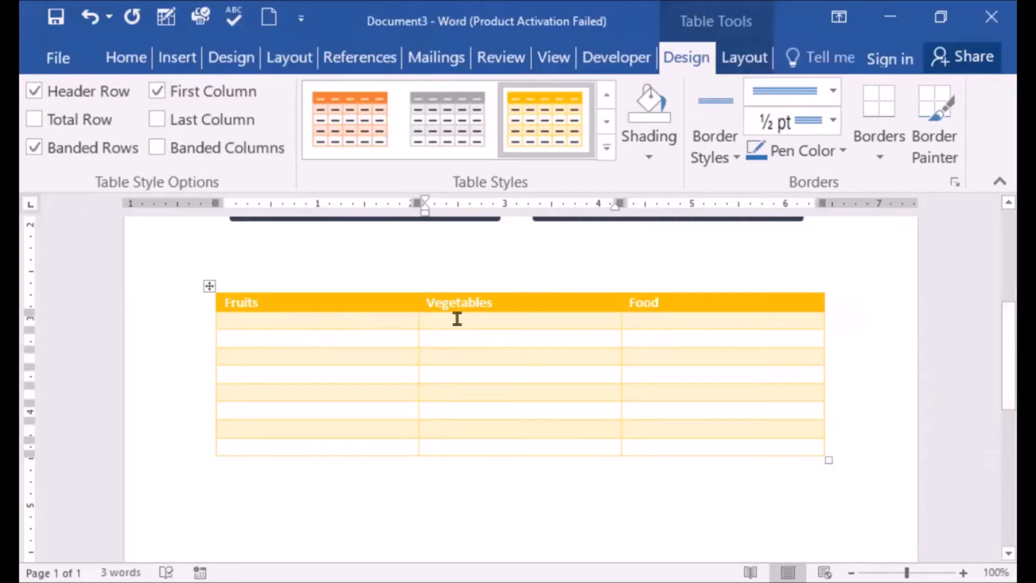
text(Lettuce)
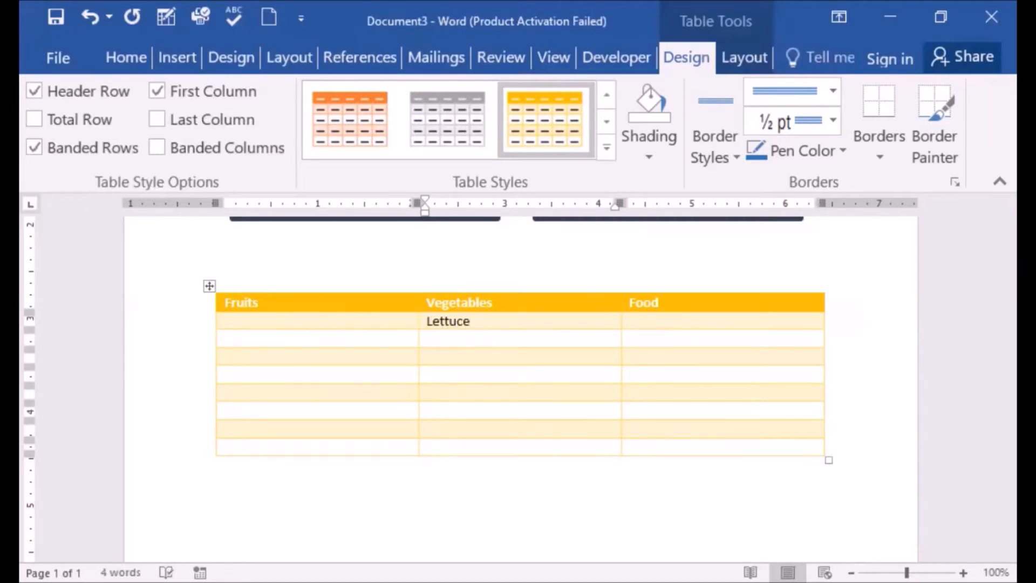
click(368, 321)
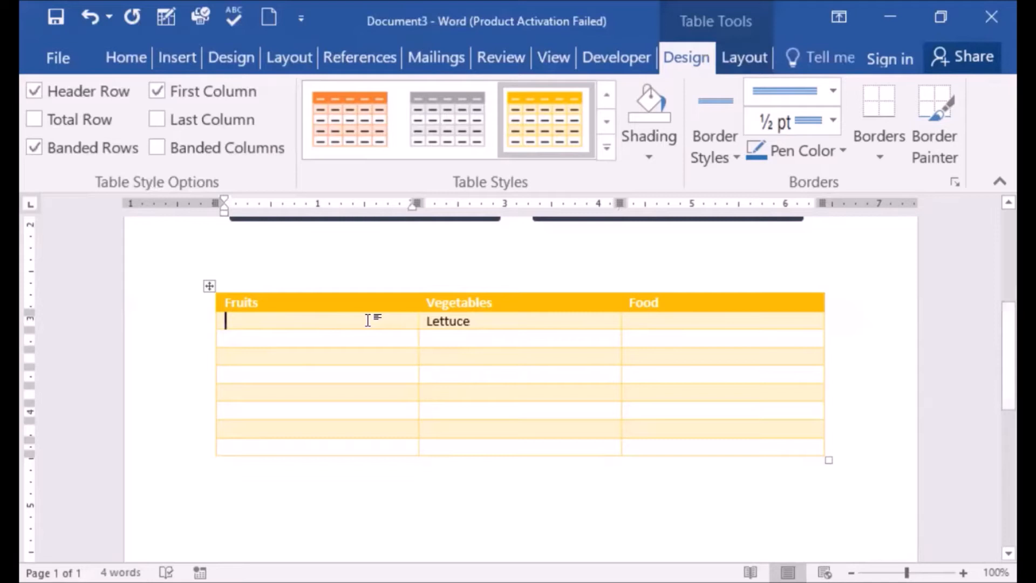
text(Orange)
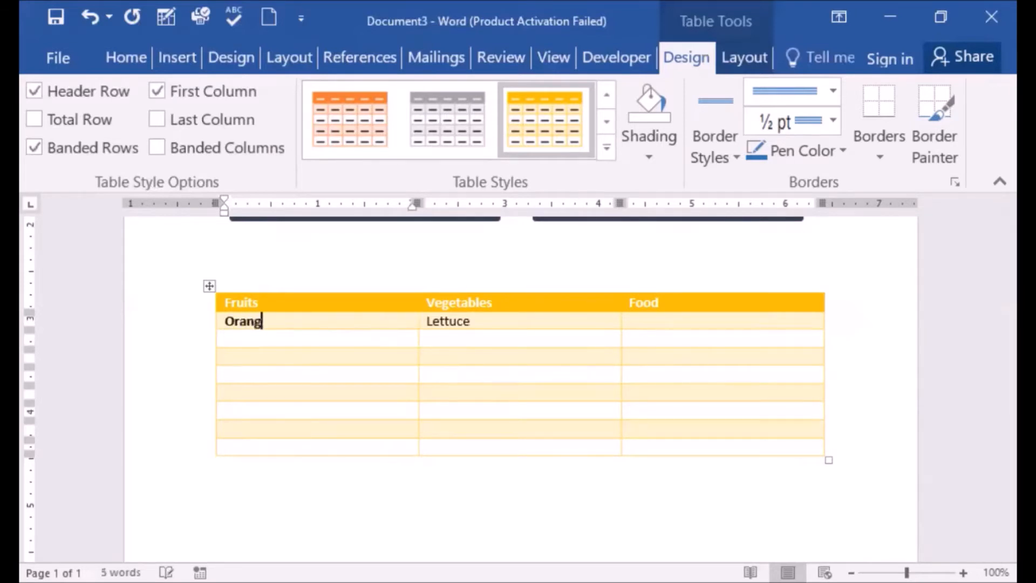
click(681, 320)
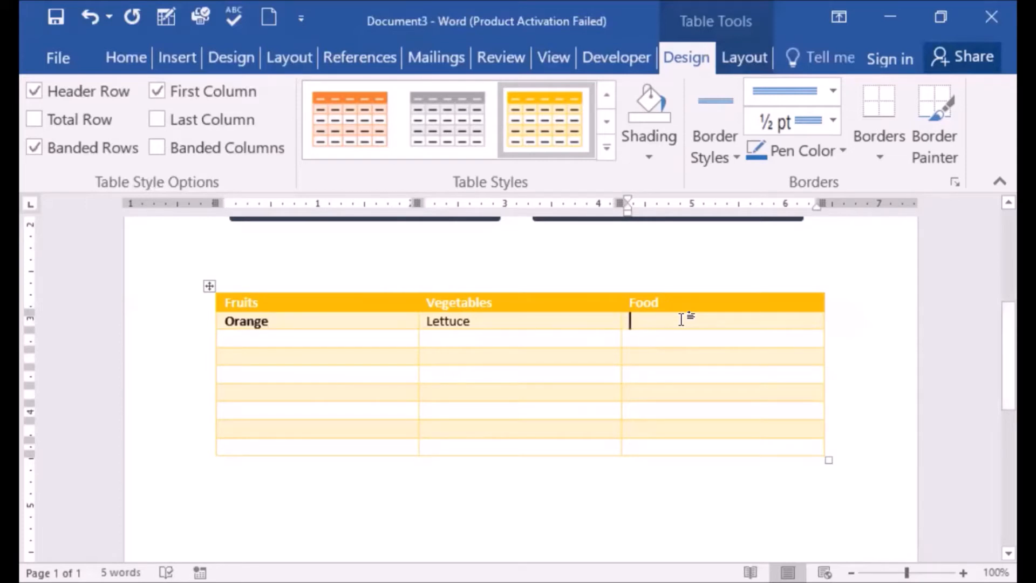
text(Rice)
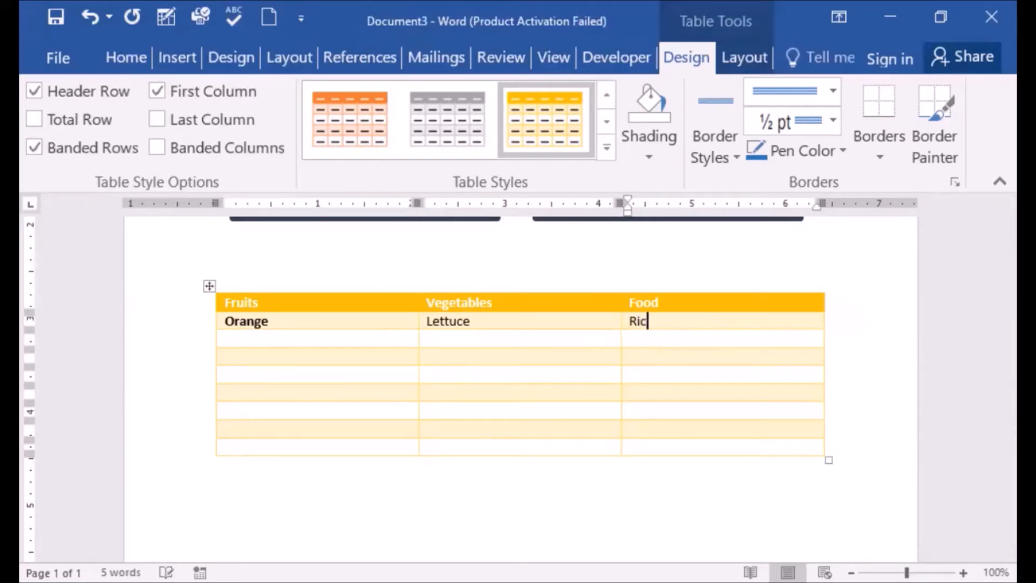
Add a new row below the table's fifth row, starting from the end of that row
key(Down)
key(Left)
key(Left)
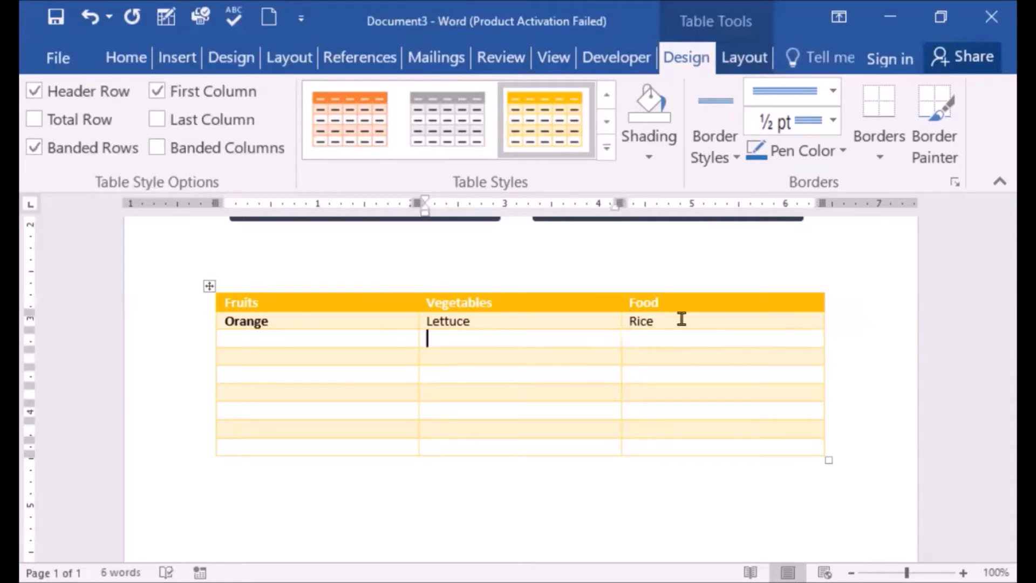
key(Right)
key(Right)
key(Right)
key(Left)
key(Left)
key(Left)
key(Right)
key(Right)
key(Right)
key(Right)
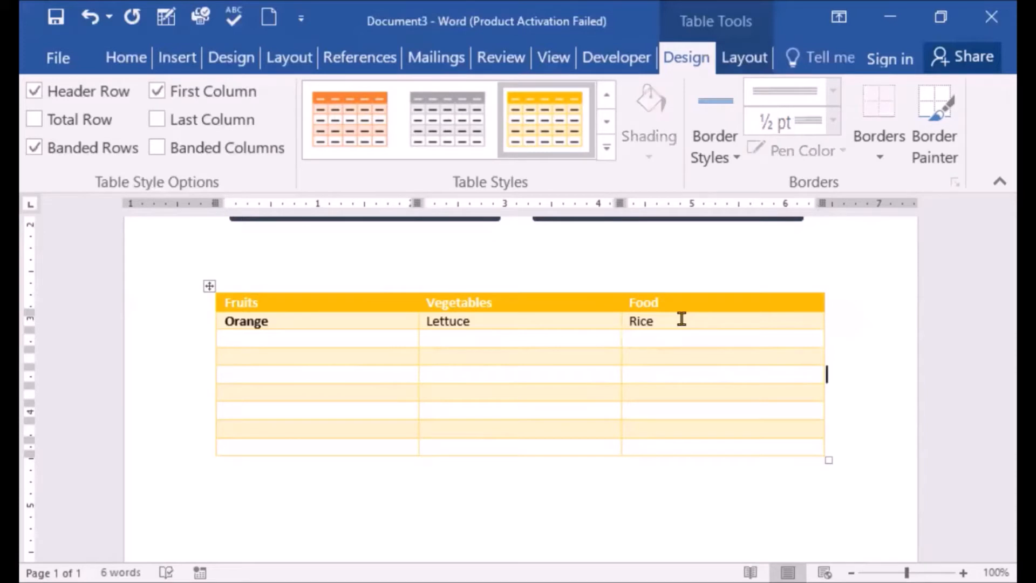
key(Return)
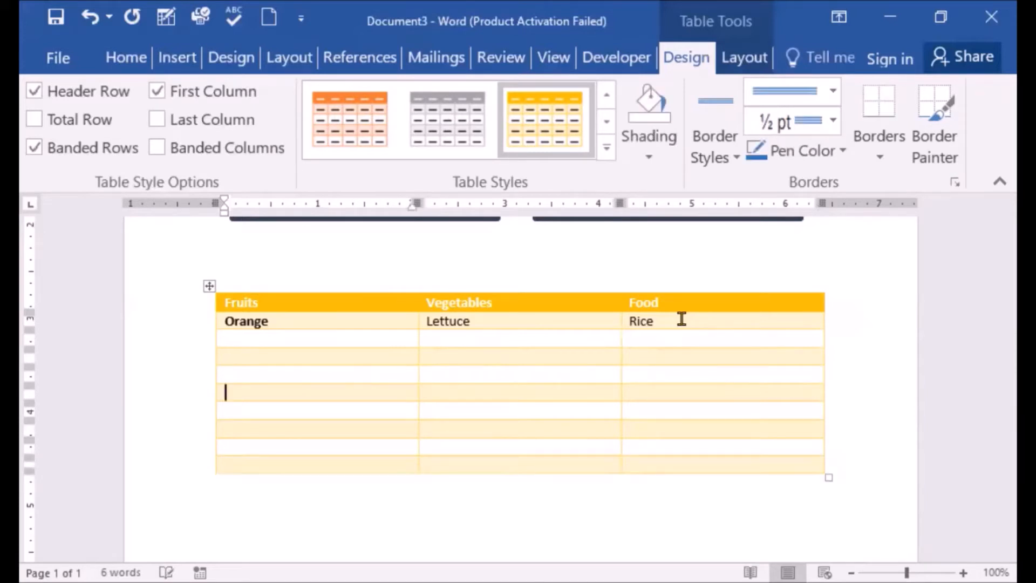
key(Up)
key(Up)
key(Up)
key(Right)
key(Right)
key(Right)
key(Right)
key(Down)
key(Down)
key(Down)
key(Down)
key(Down)
key(Tab)
key(Tab)
key(shift+Tab)
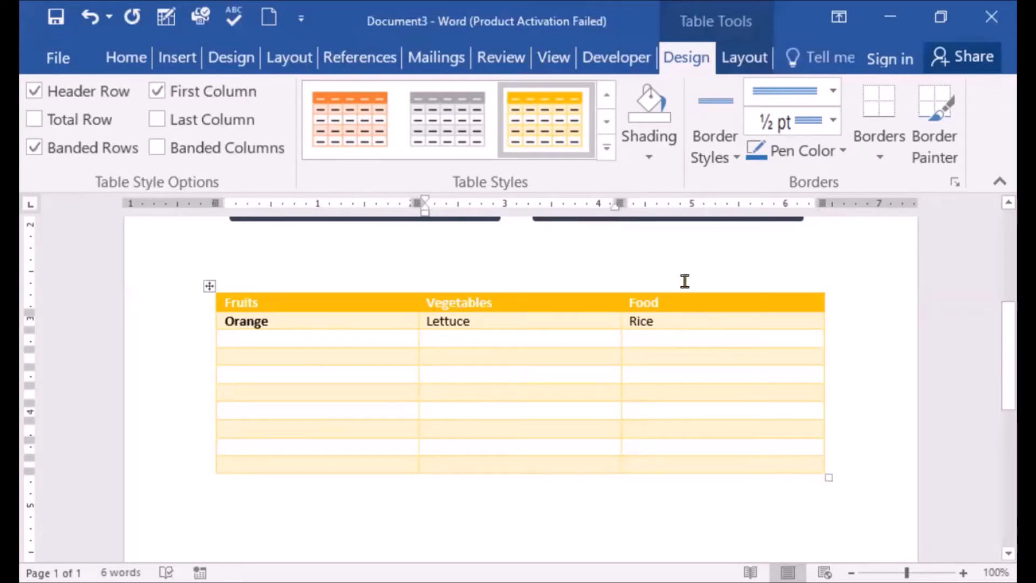
click(508, 340)
key(Right)
key(Down)
key(Left)
key(Left)
key(Down)
key(Down)
key(Up)
key(Up)
key(Up)
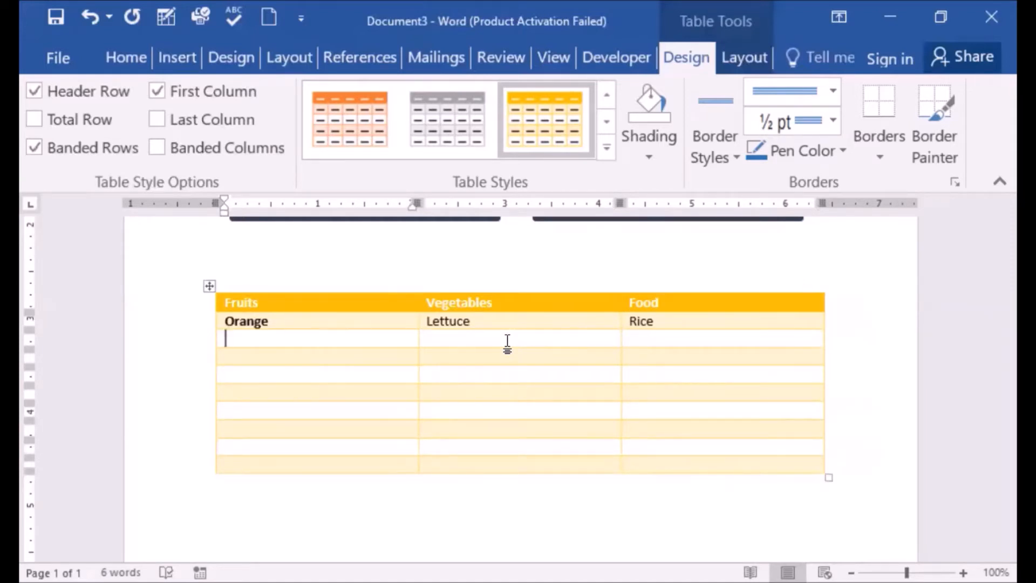
click(60, 57)
click(65, 54)
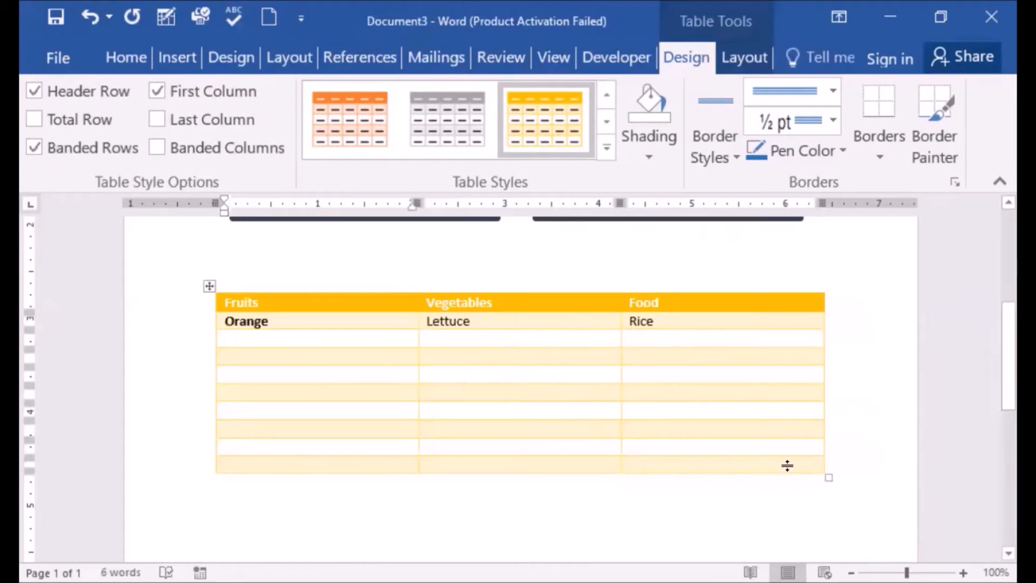
Insert a standard pie chart in a new paragraph below the table and dismiss the activation notice
click(836, 478)
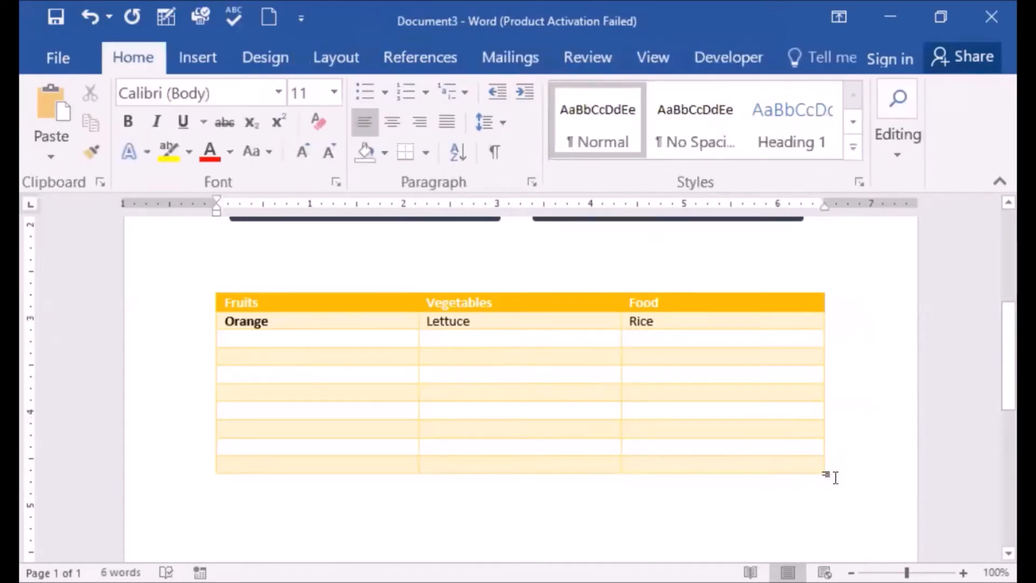
key(Return)
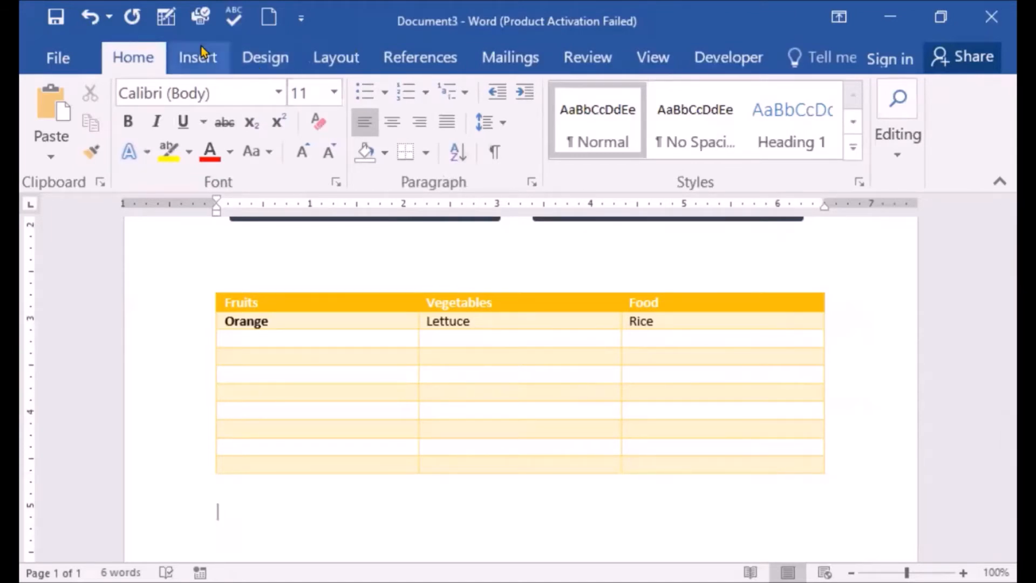
click(188, 61)
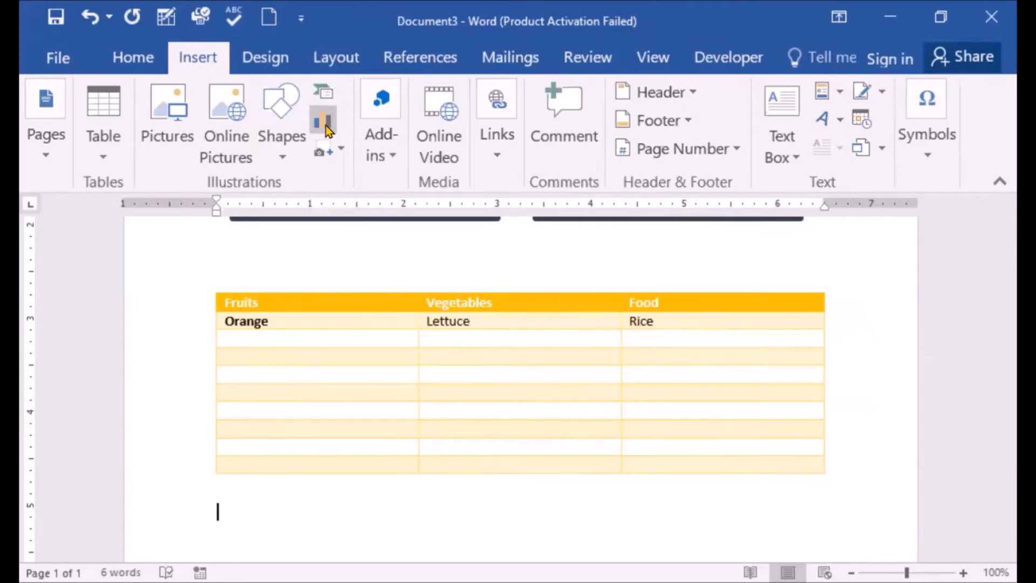
click(326, 125)
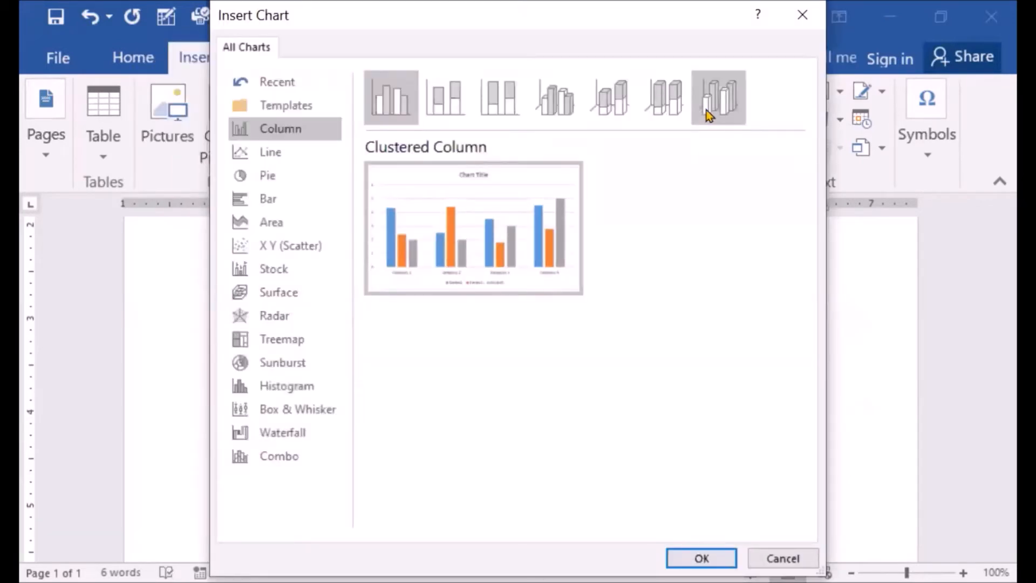
click(271, 170)
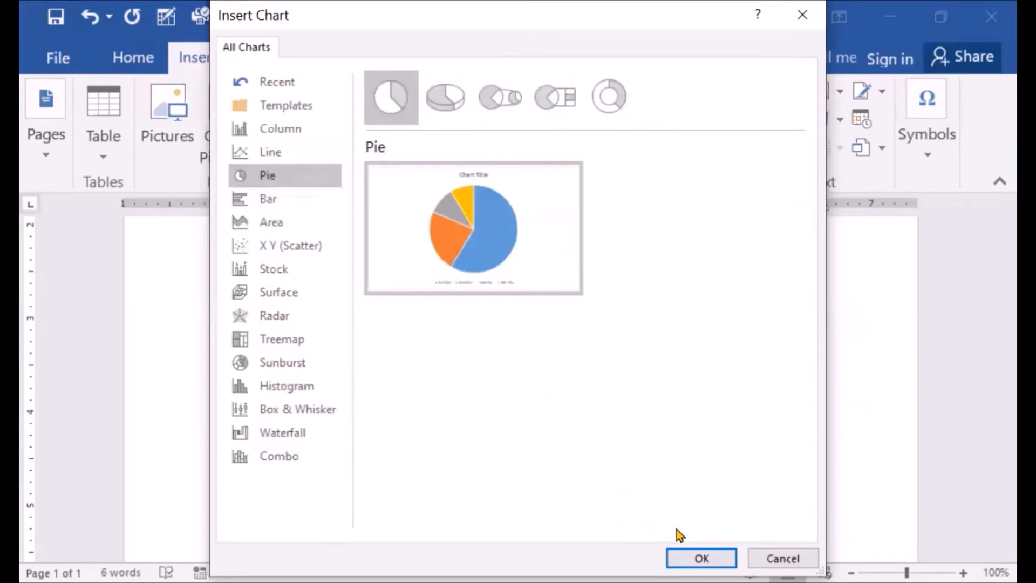
click(691, 557)
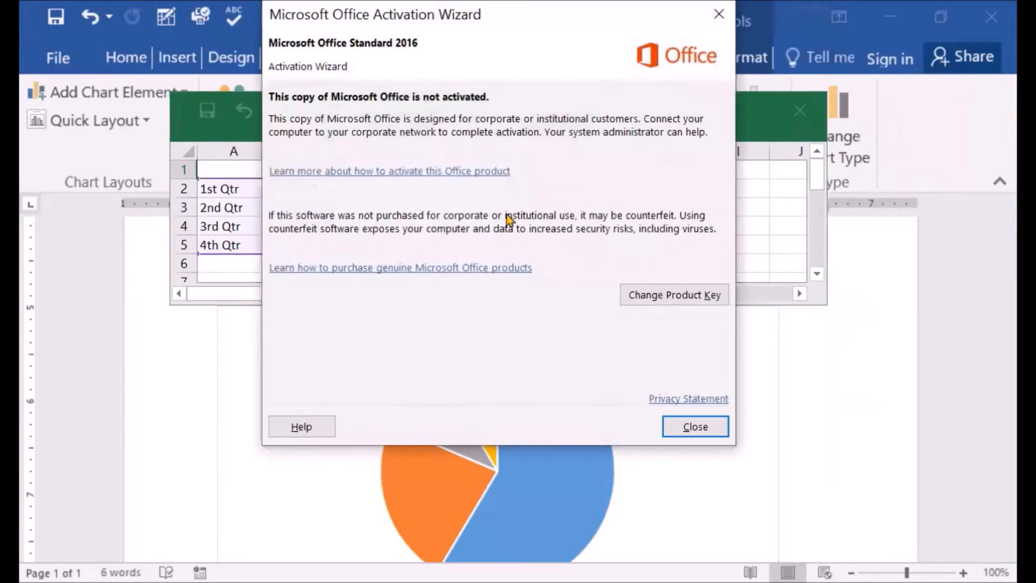
click(708, 430)
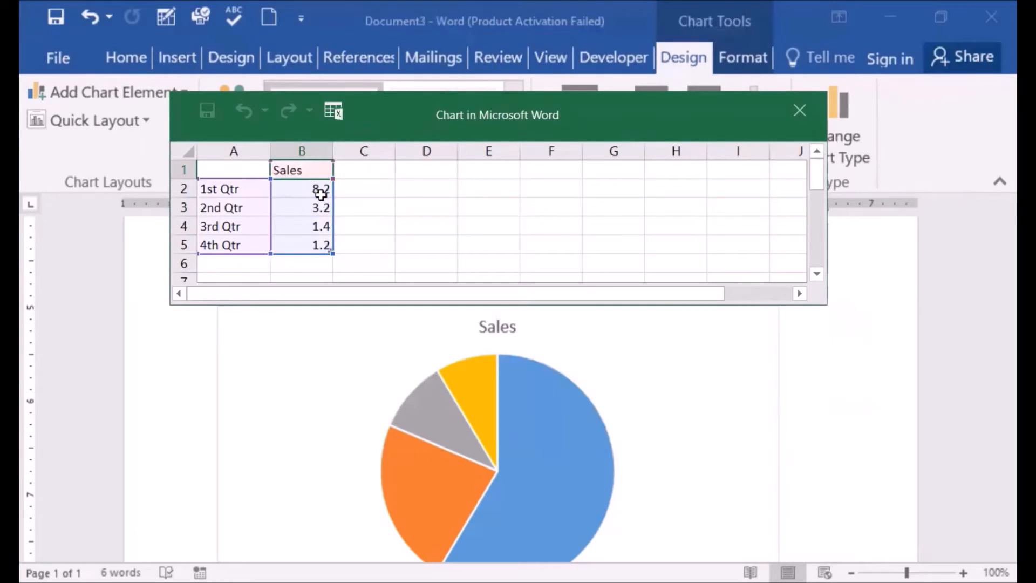
Set the chart's Sales values to 9, 10, 11 and 12 for the 1st to 4th quarters and close the data sheet
click(321, 190)
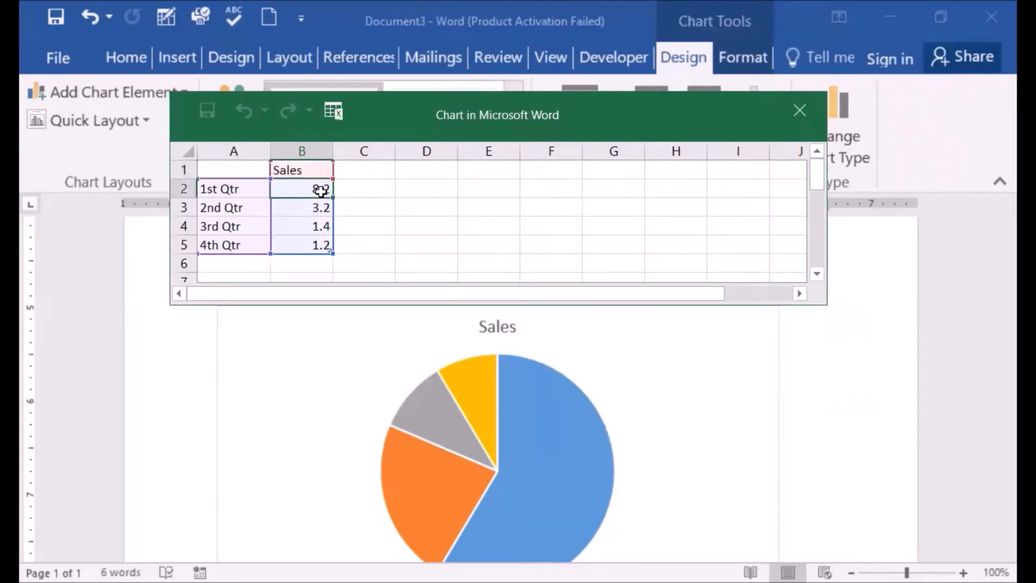
text(9)
key(Return)
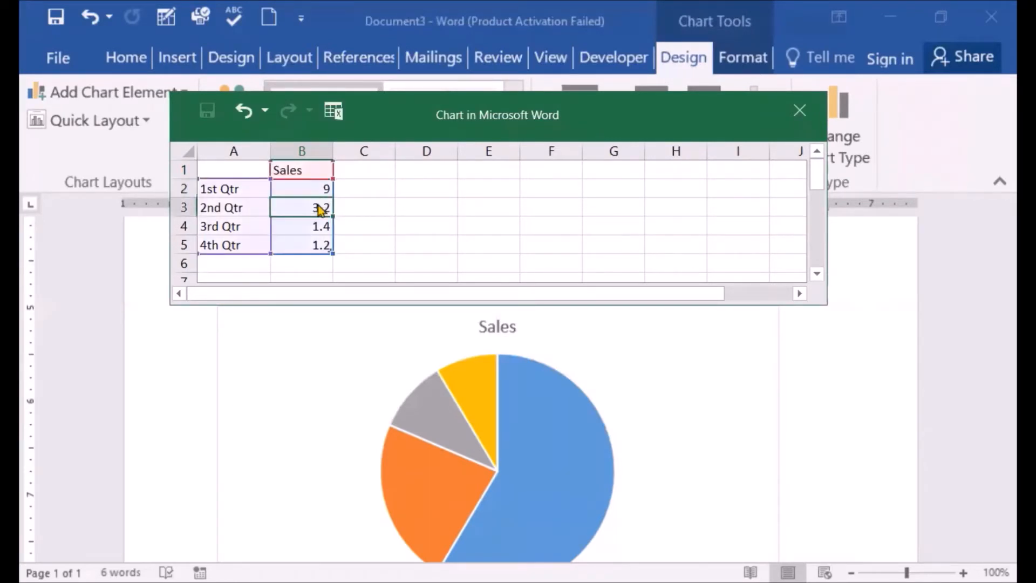
text(10)
key(Return)
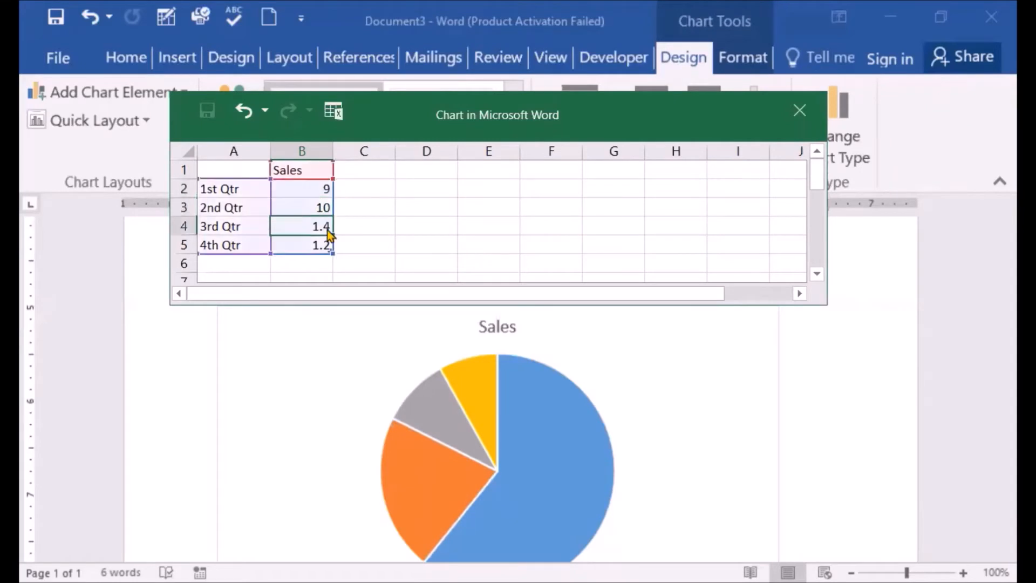
text(11)
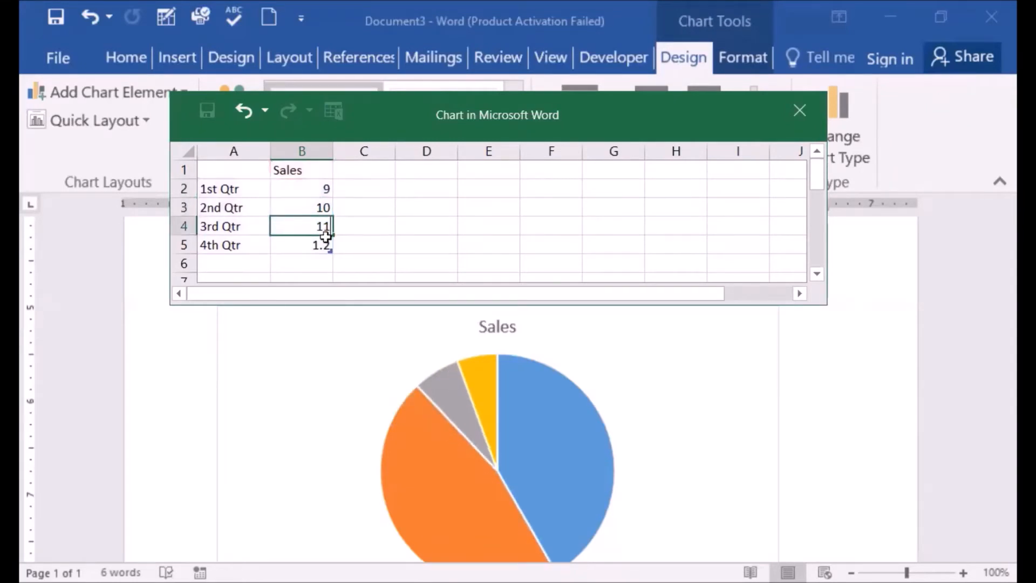
key(Return)
text(12)
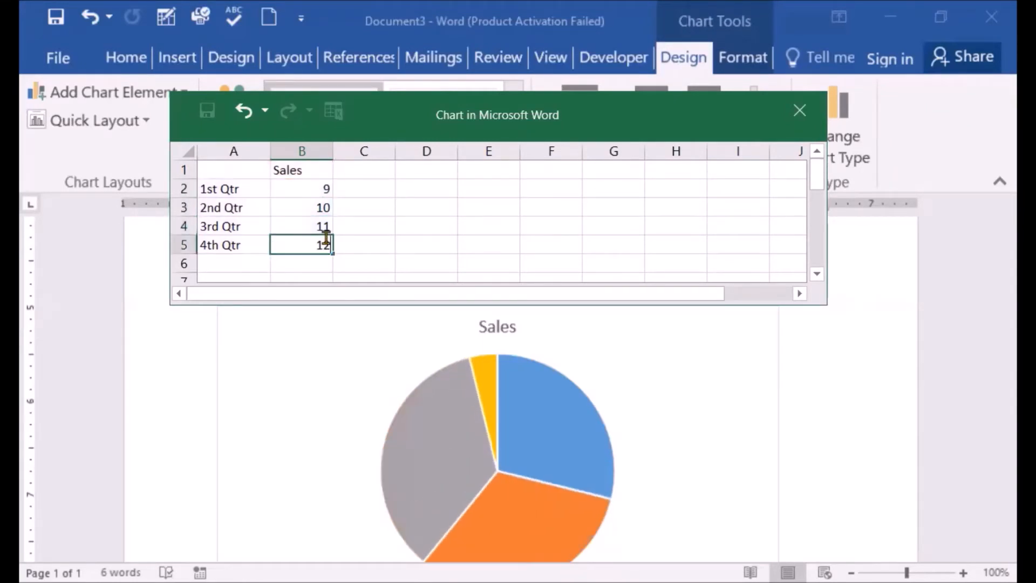
click(400, 244)
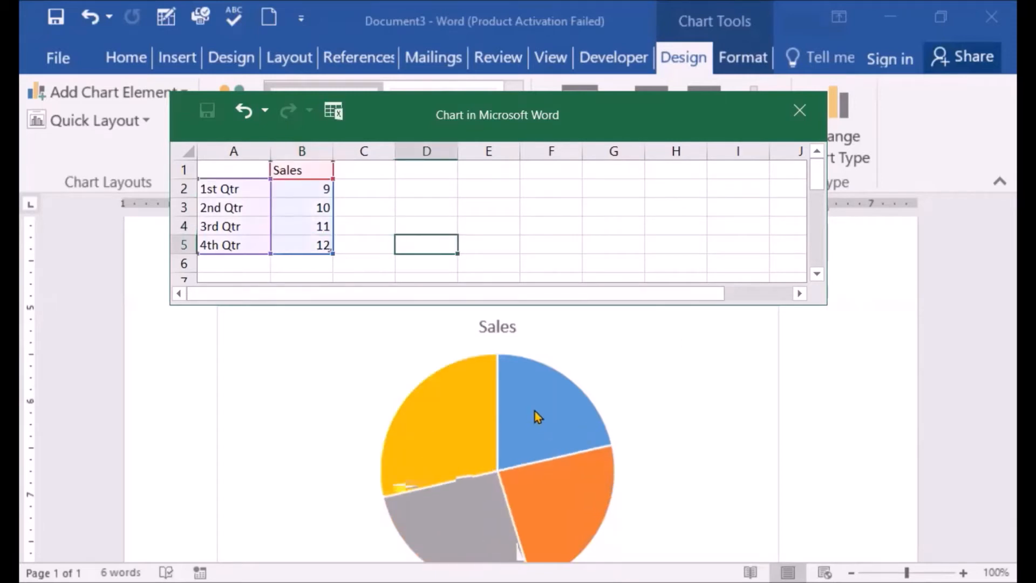
click(803, 107)
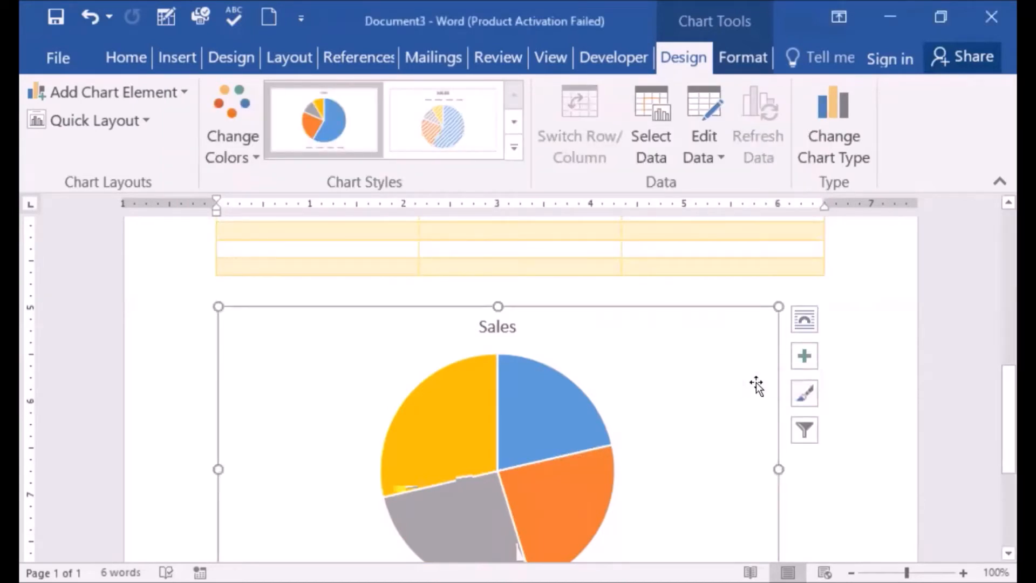
drag(993, 390, 994, 426)
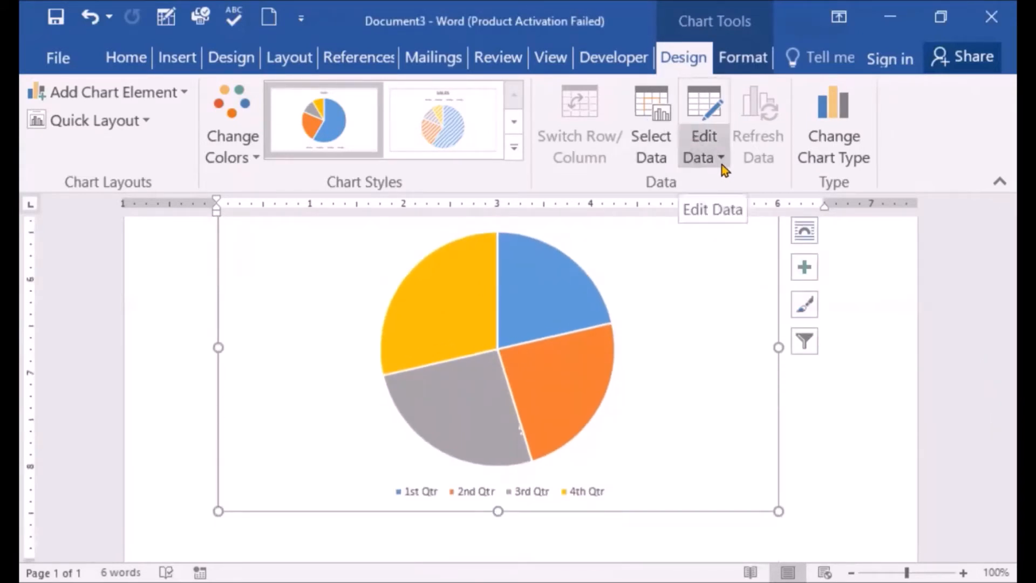
right_click(558, 309)
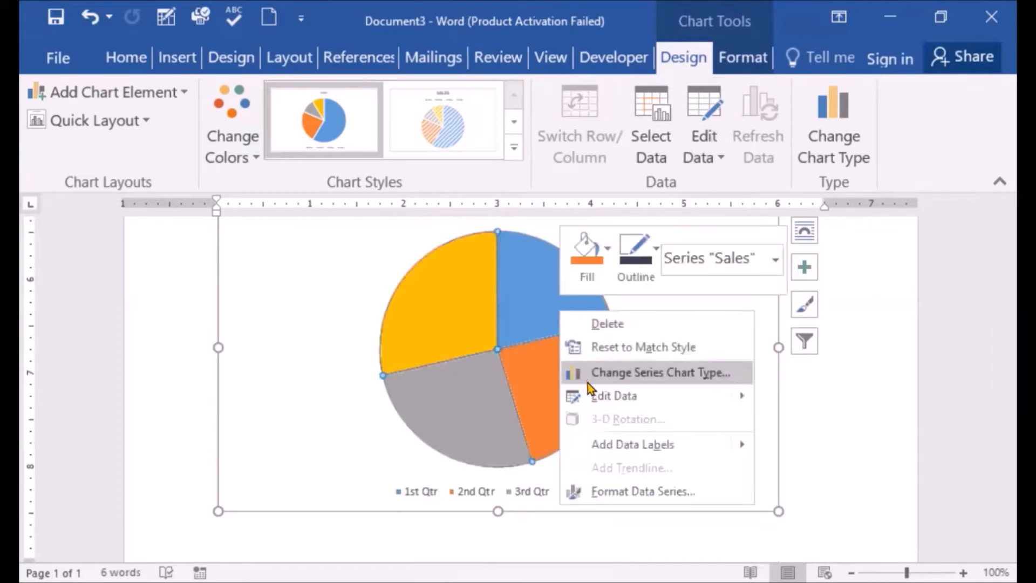
mouse_move(597, 402)
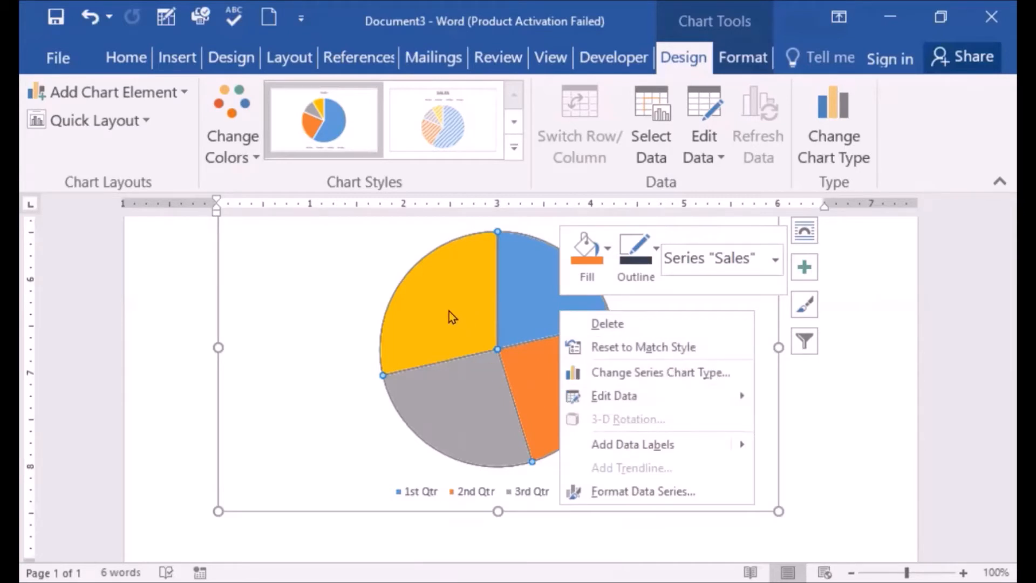
click(469, 400)
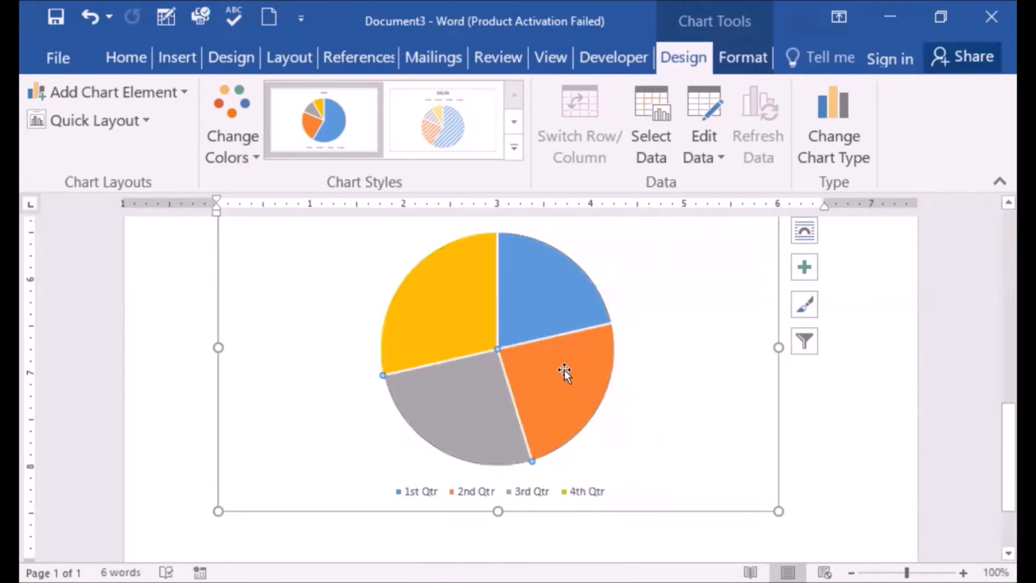
mouse_move(562, 367)
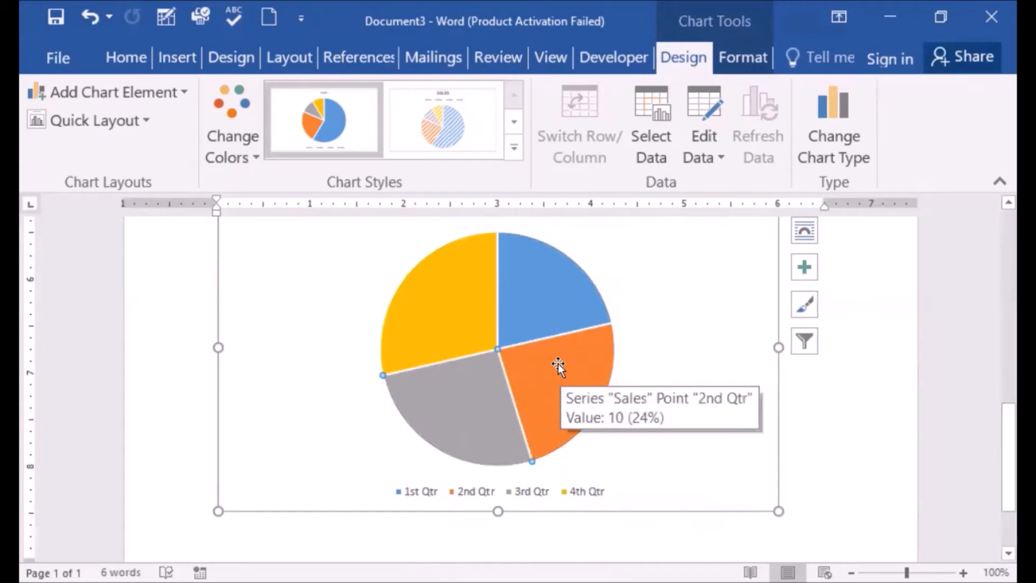
Recolor the pie chart with the third Colorful palette, which starts with orange, yellow and green
click(251, 161)
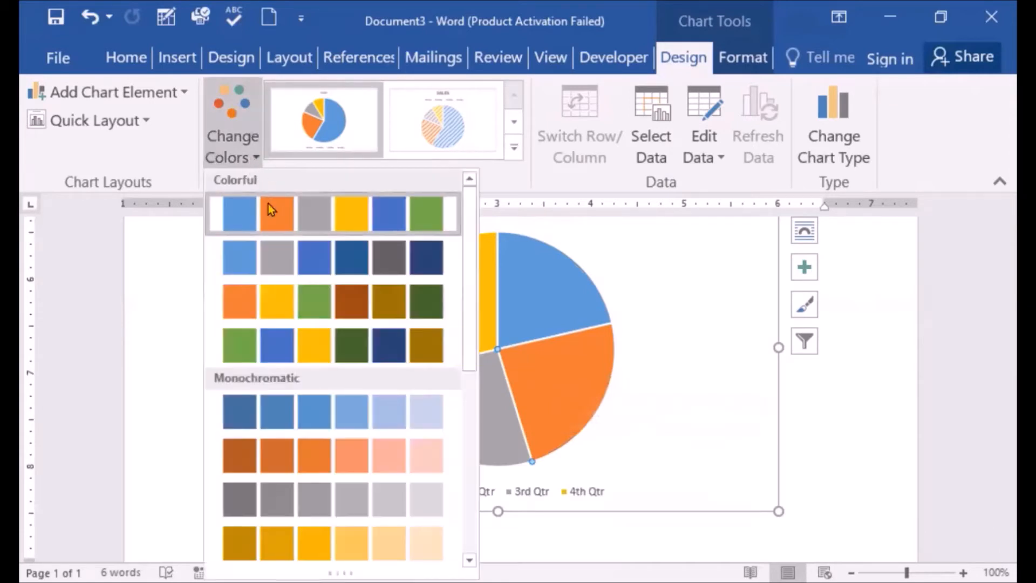
click(309, 313)
mouse_move(541, 332)
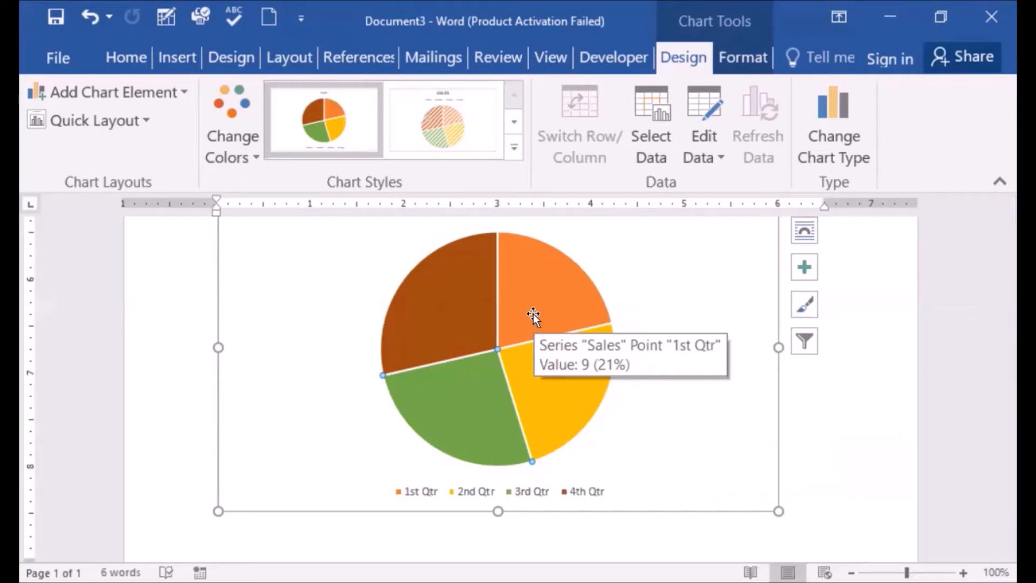
mouse_move(451, 315)
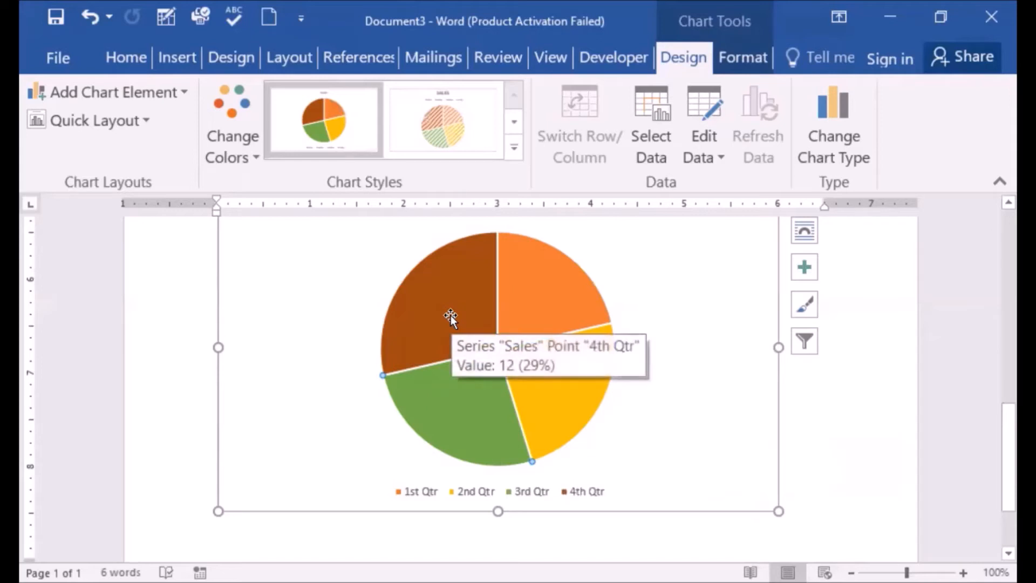
mouse_move(445, 400)
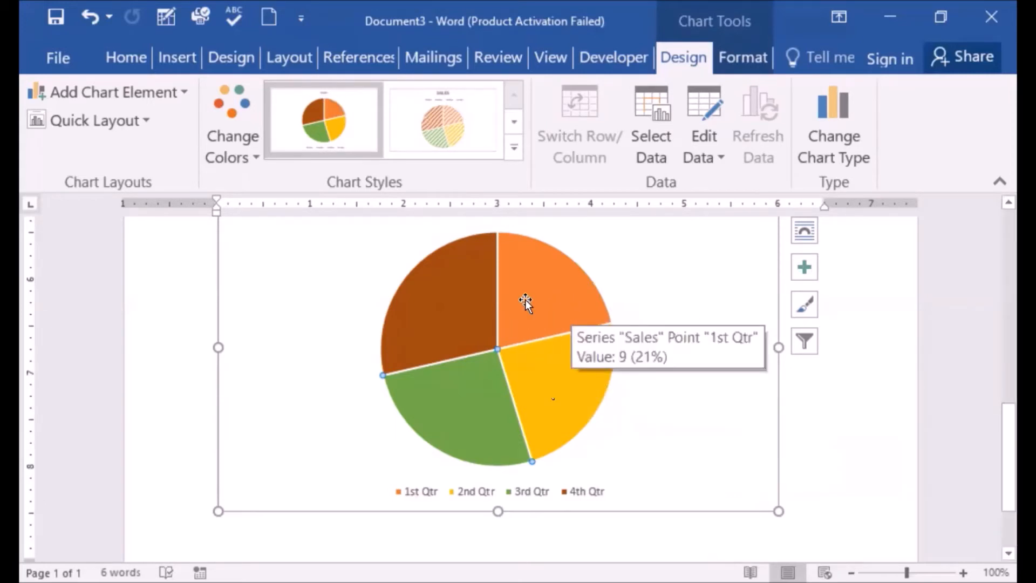
Add blank paragraphs after the pie chart to continue the document on a second page
click(841, 429)
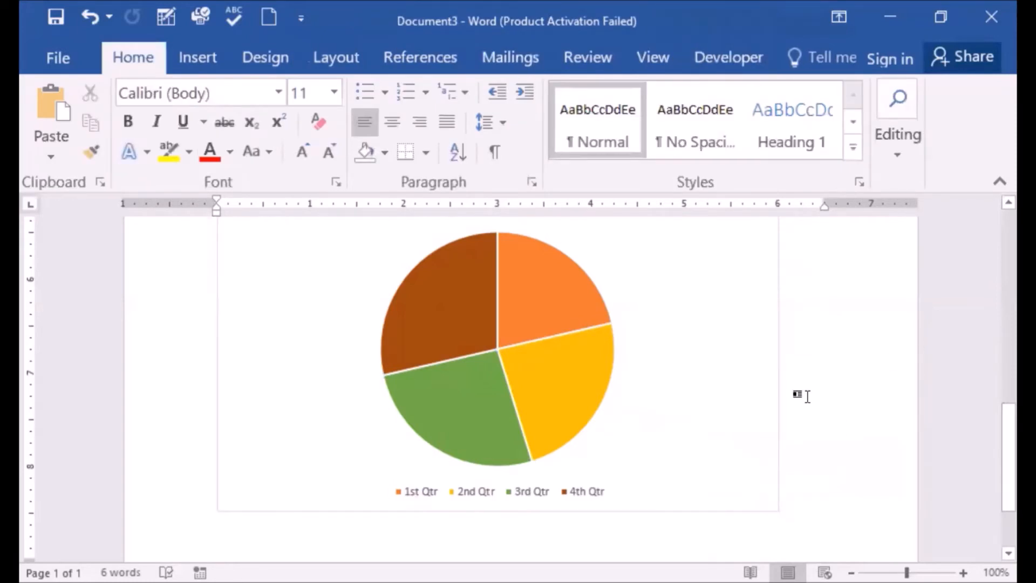
key(Return)
key(Return)
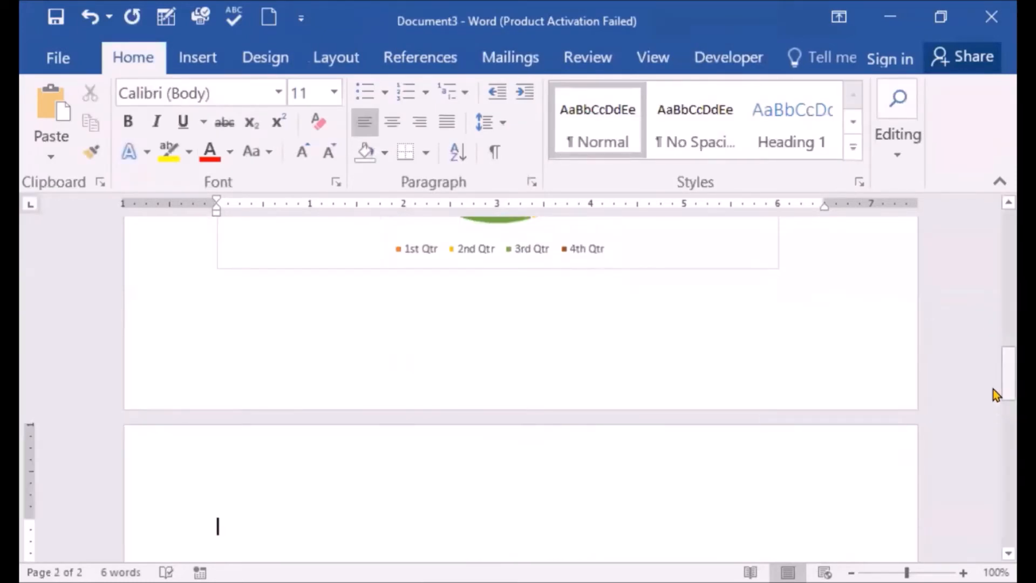
drag(993, 381, 994, 330)
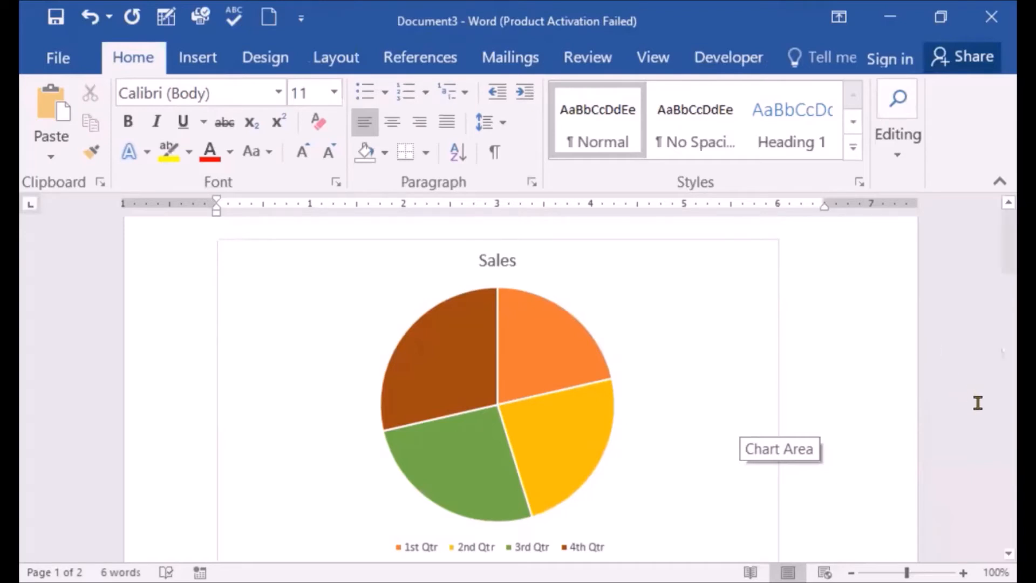
drag(993, 317, 993, 377)
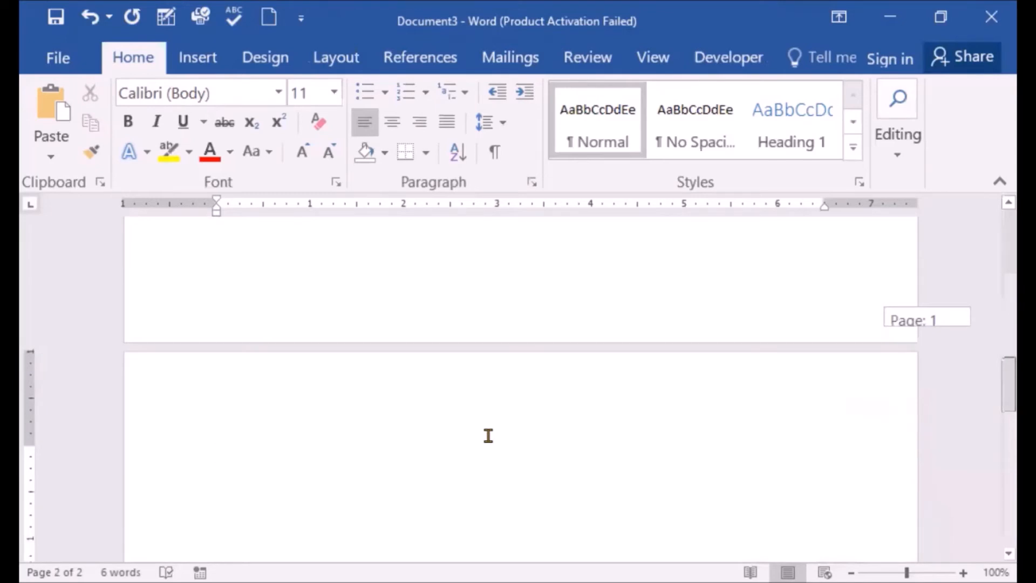
Insert a screenshot of the open resume document window on the second page and undo the insertion
click(209, 58)
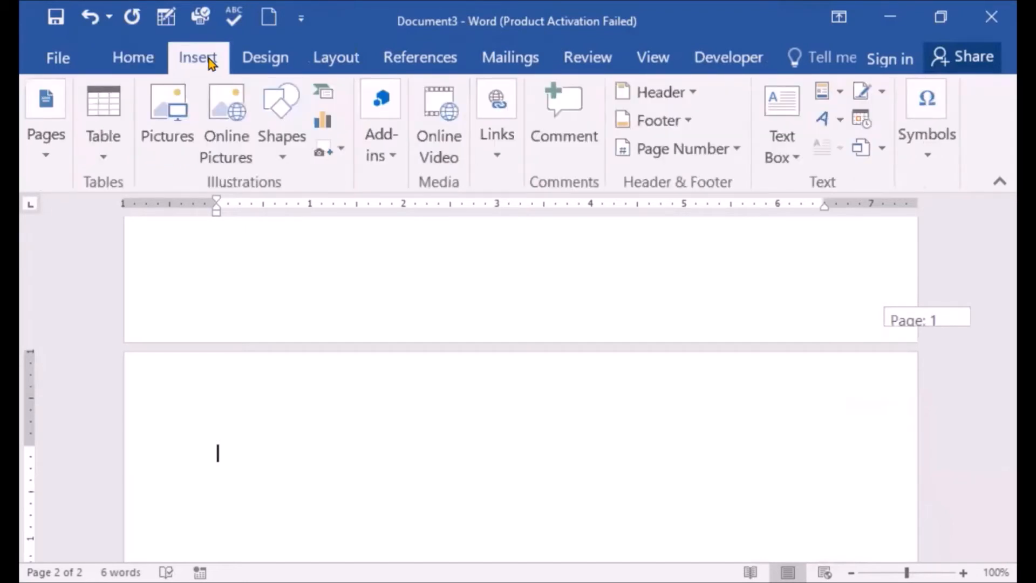
click(342, 147)
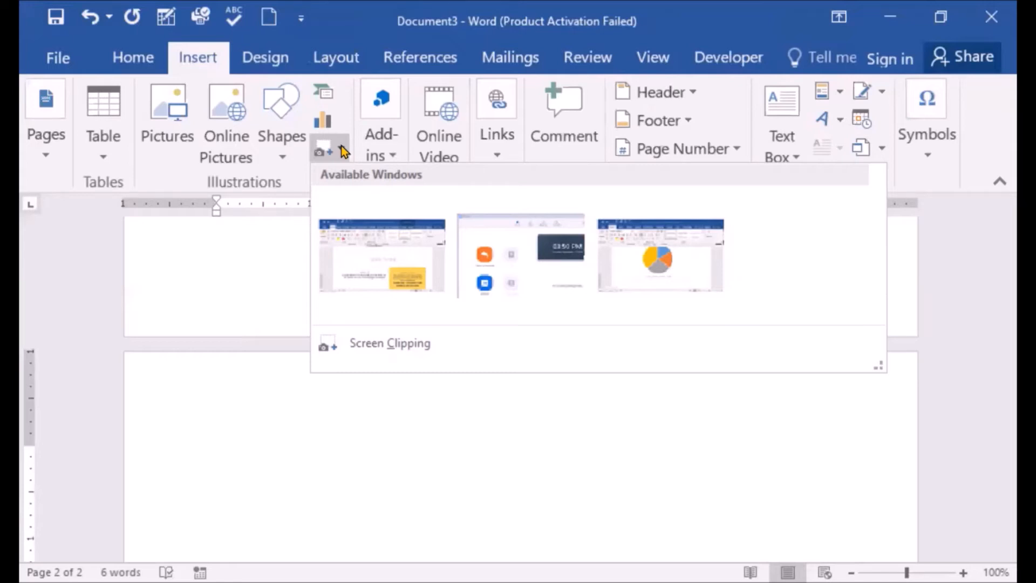
click(399, 255)
drag(1002, 370, 994, 415)
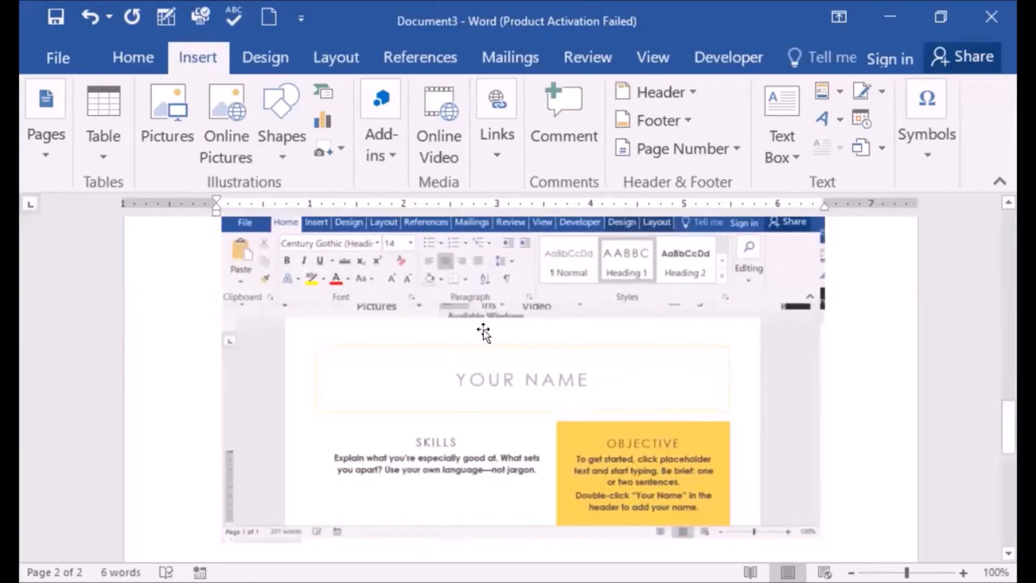
click(87, 16)
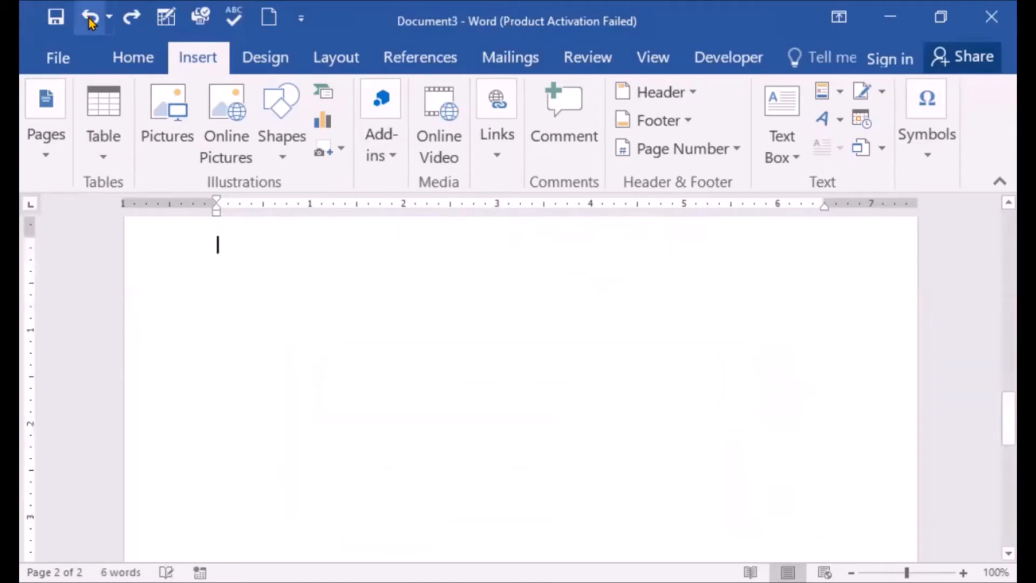
Insert a screenshot of the open resume document window at the start of the second page
click(323, 152)
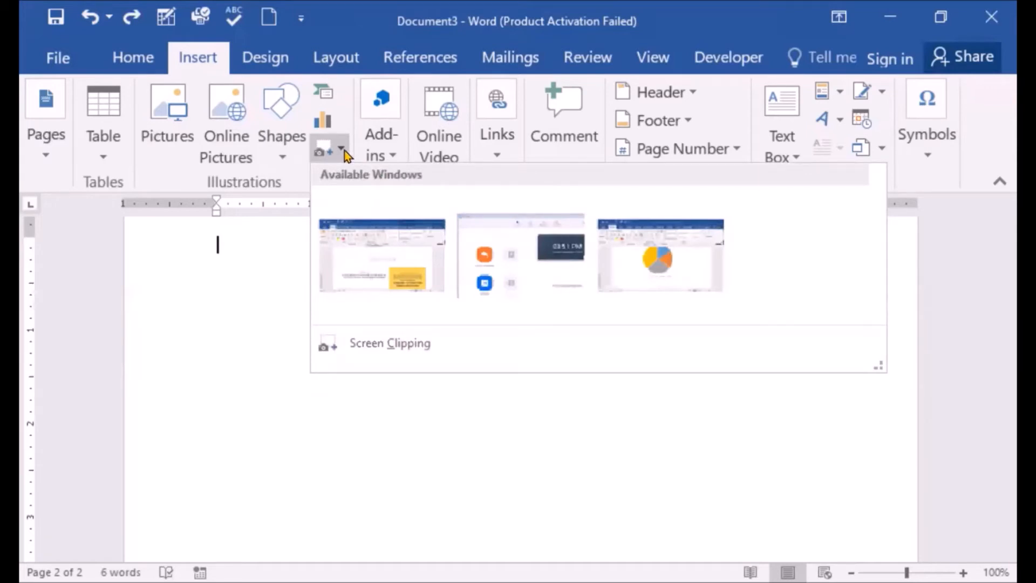
click(343, 150)
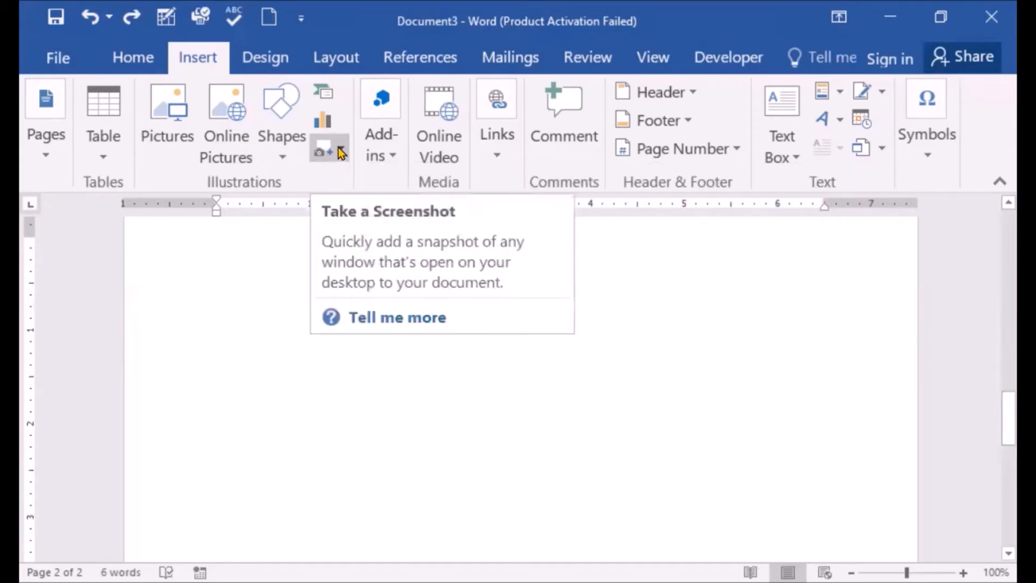
click(339, 149)
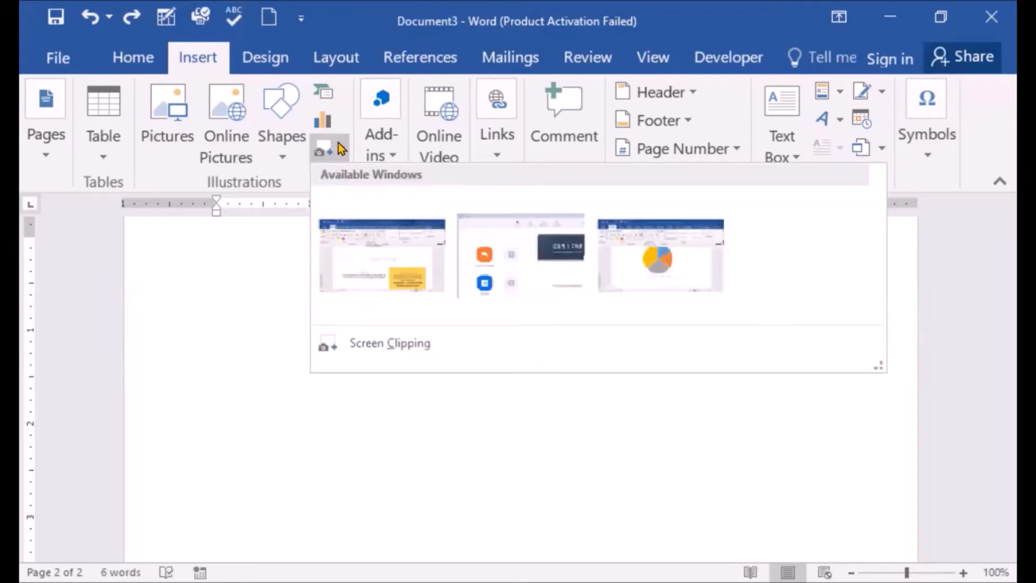
click(358, 244)
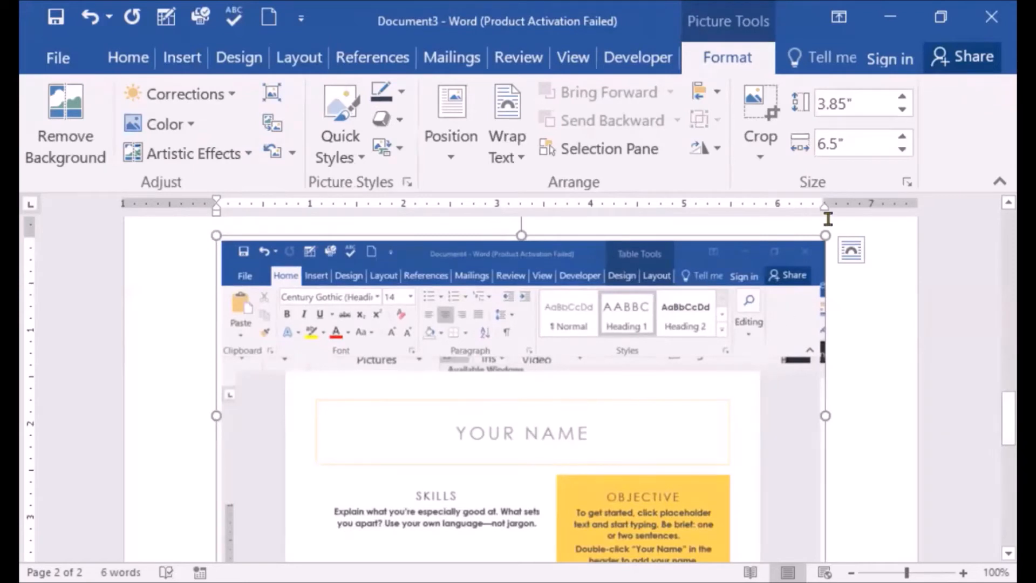
Reduce the screenshot picture's height to 2.3" with its proportions kept
click(904, 107)
click(904, 107)
click(905, 106)
click(905, 107)
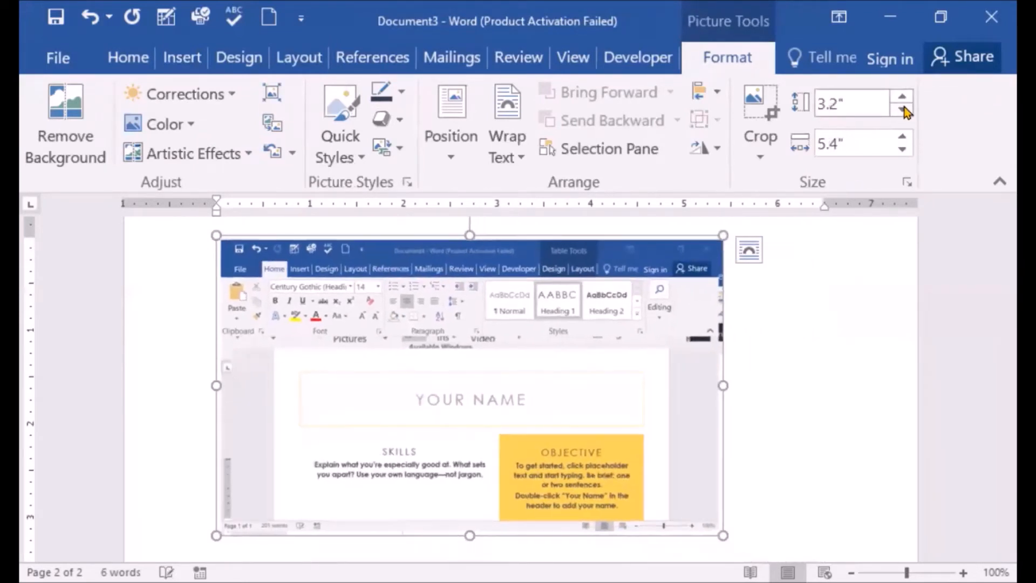
click(905, 107)
click(905, 106)
click(904, 107)
click(904, 107)
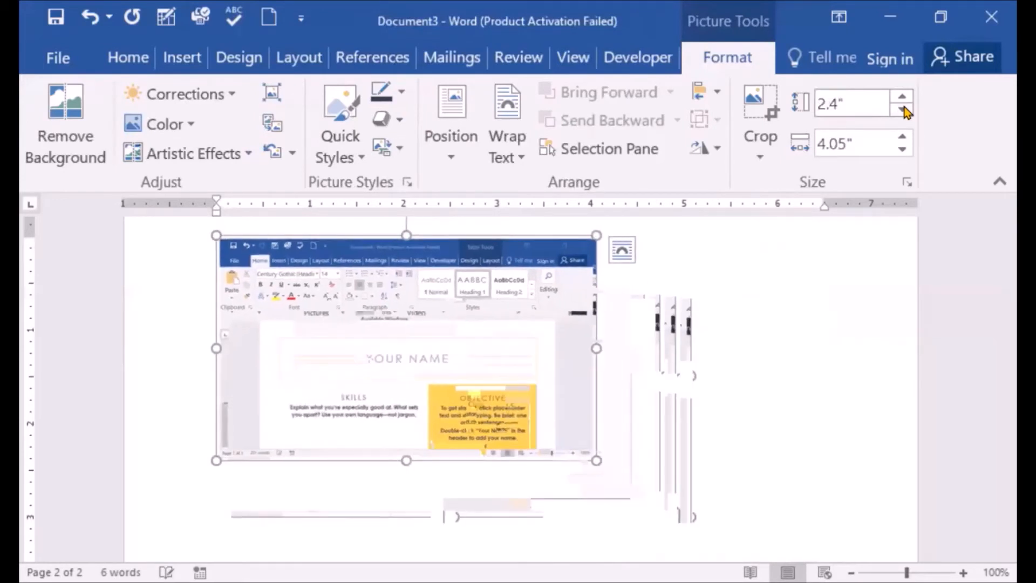
click(905, 110)
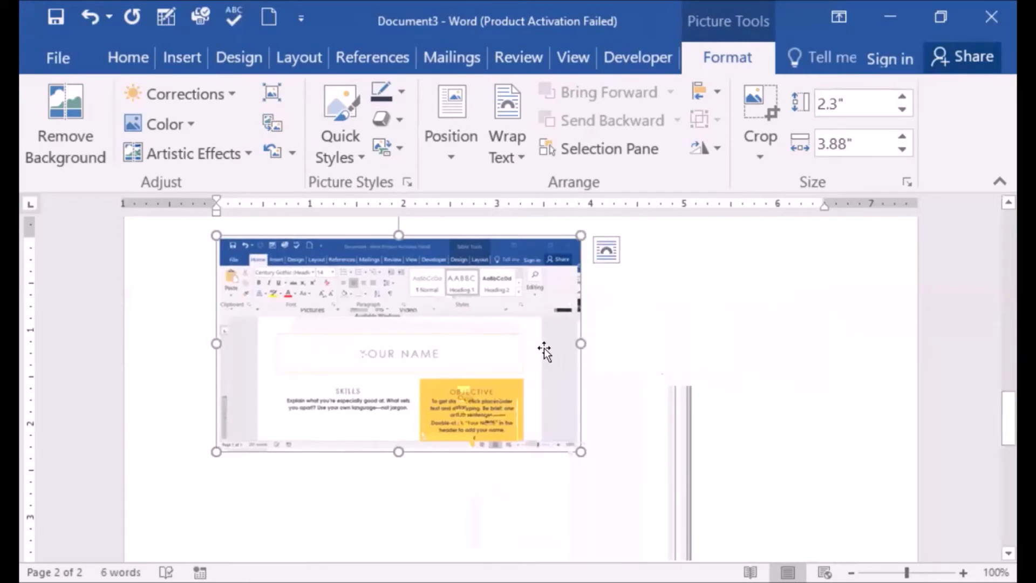
Crop the ribbon area and the left and bottom margins off the screenshot, leaving about 1.48" by 3.32"
click(753, 120)
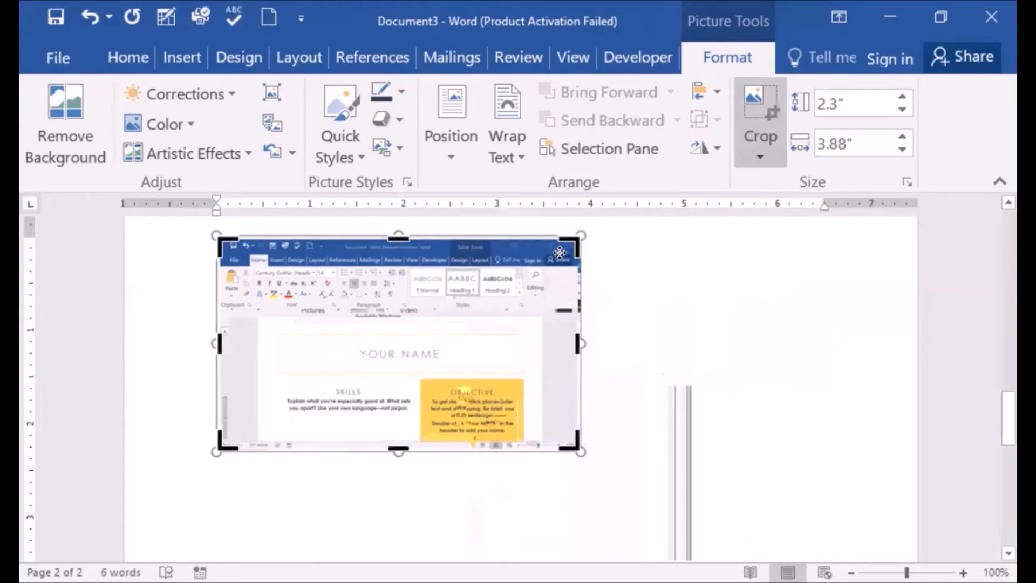
drag(570, 246, 572, 309)
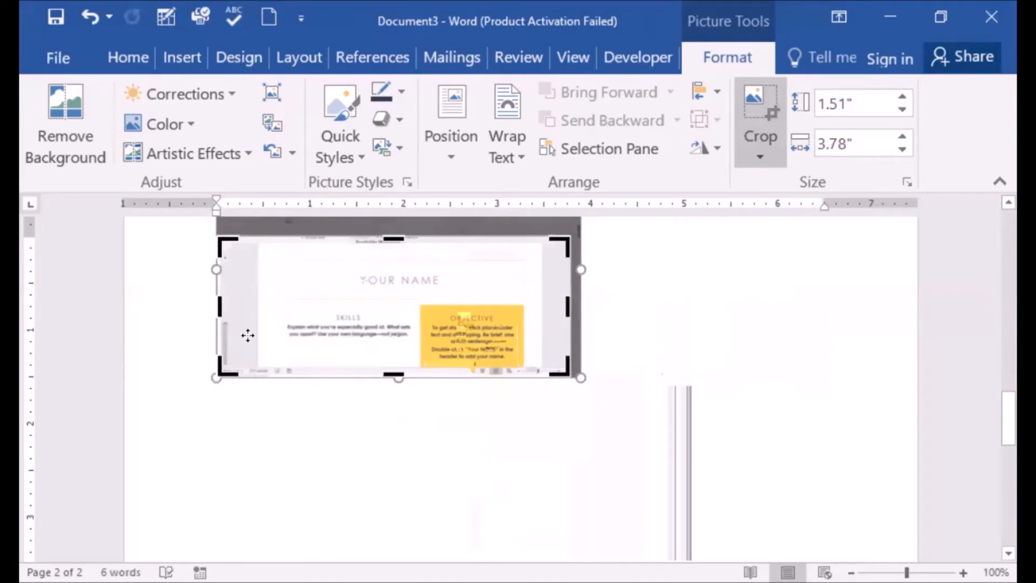
drag(221, 361, 262, 371)
click(598, 349)
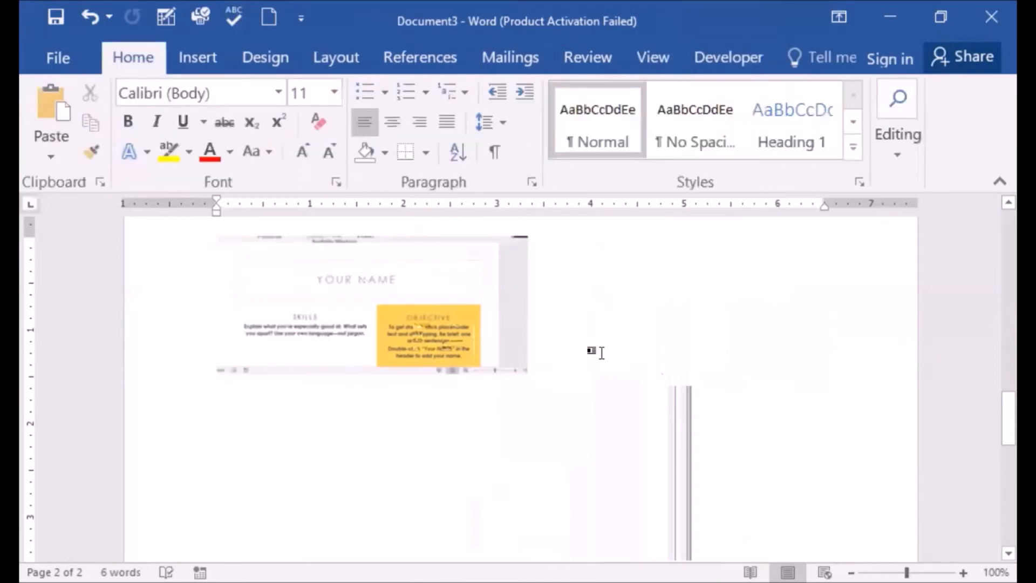
Crop the screenshot picture to the regular pentagon shape from the basic shapes
click(397, 347)
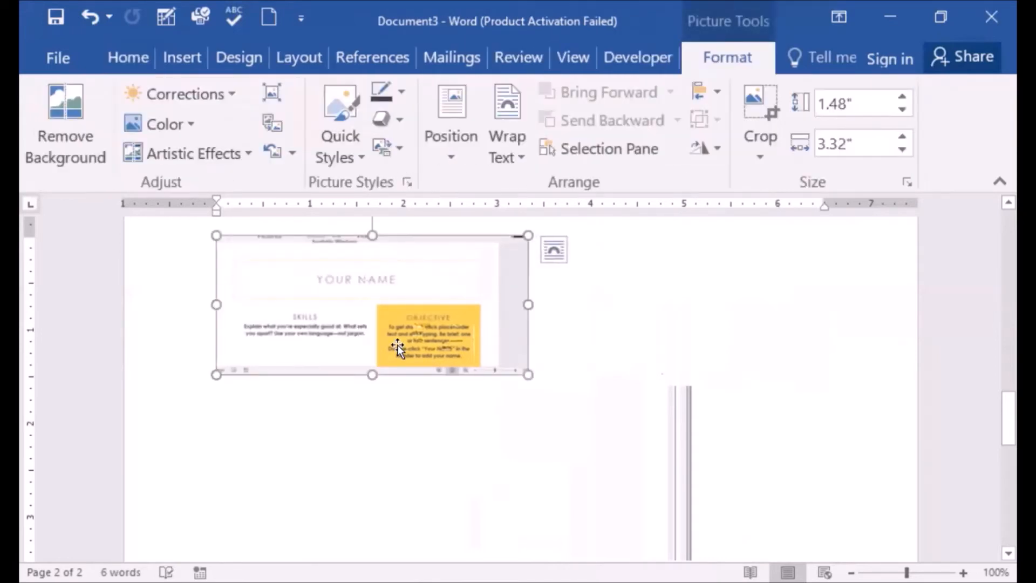
click(761, 157)
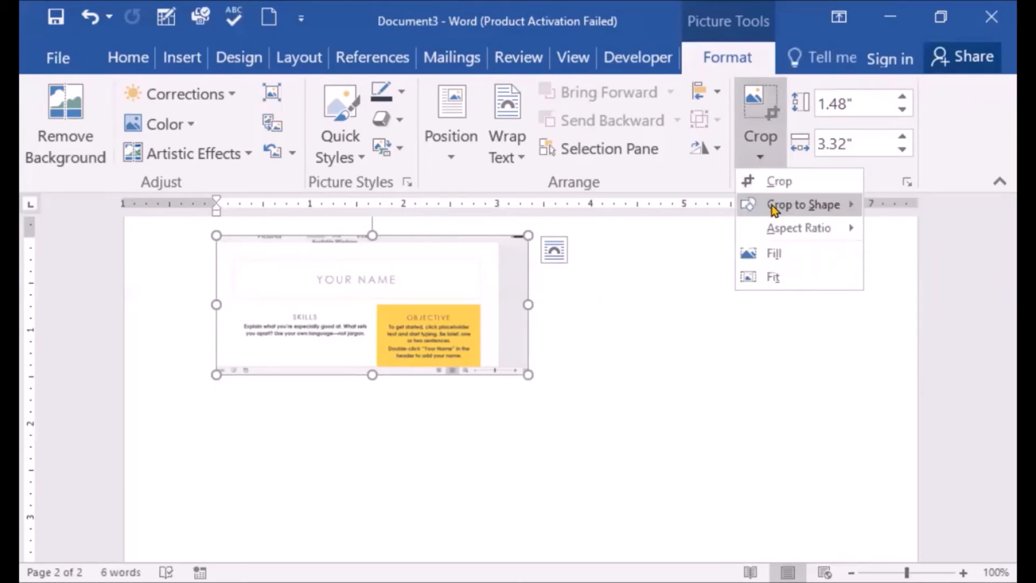
mouse_move(772, 215)
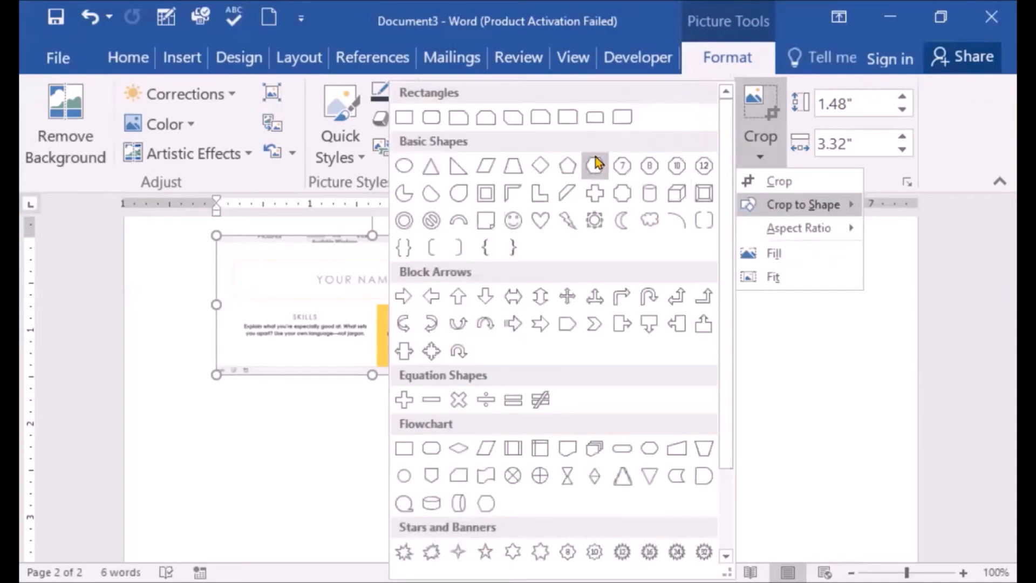
click(570, 167)
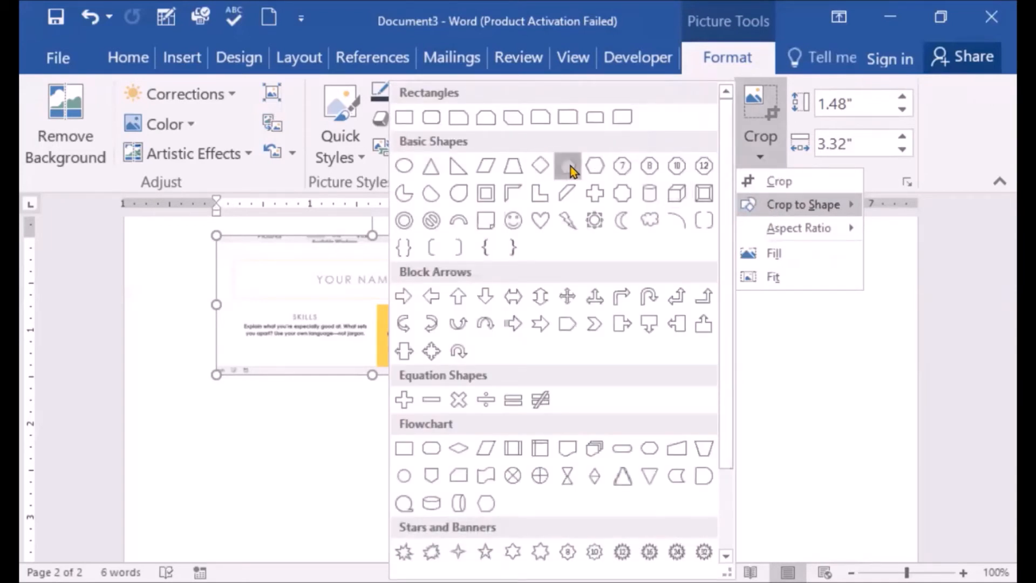
click(591, 241)
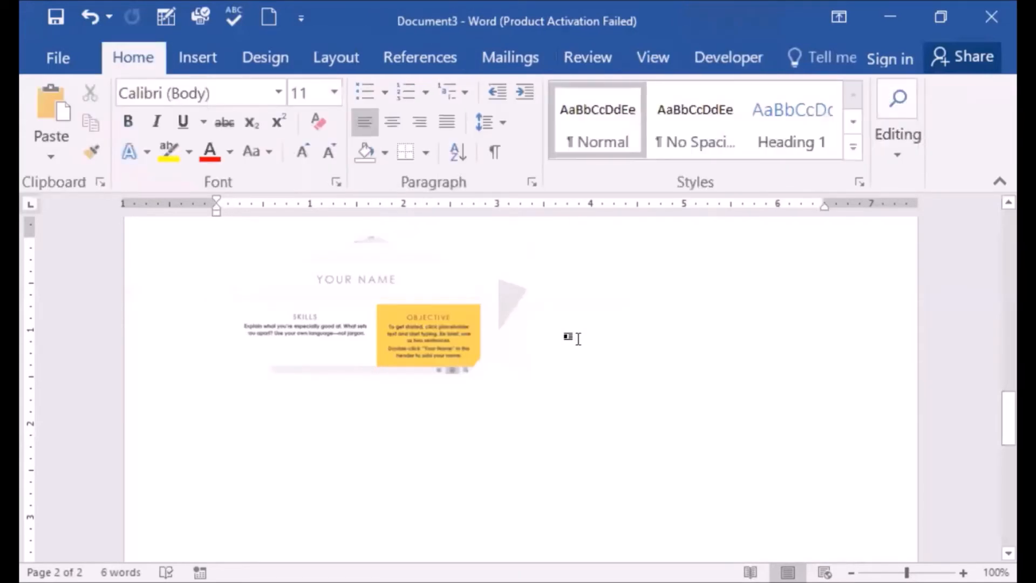
Crop the screenshot picture to the pentagon shape from the block arrows and start a new line below it
double_click(468, 262)
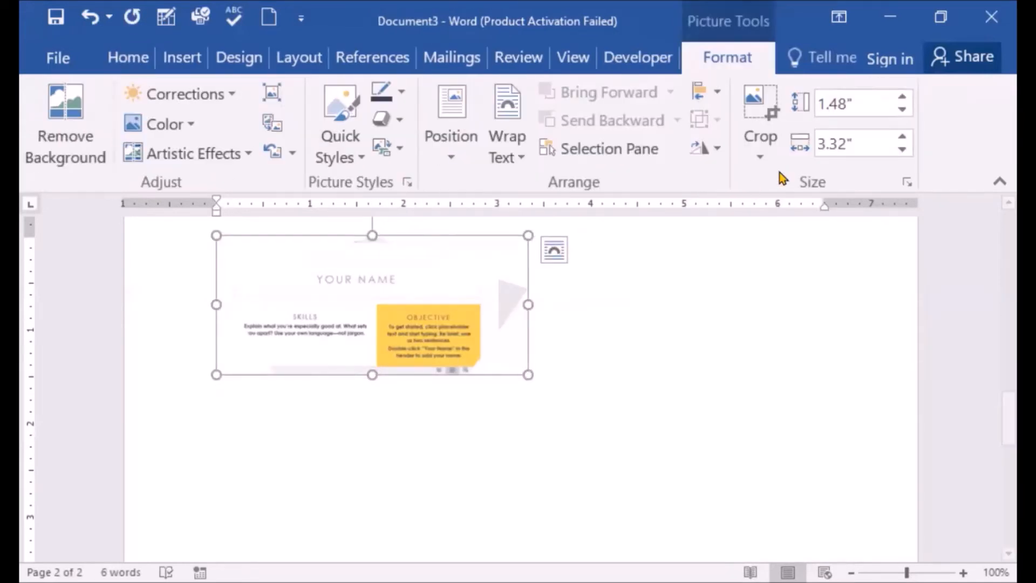
click(760, 142)
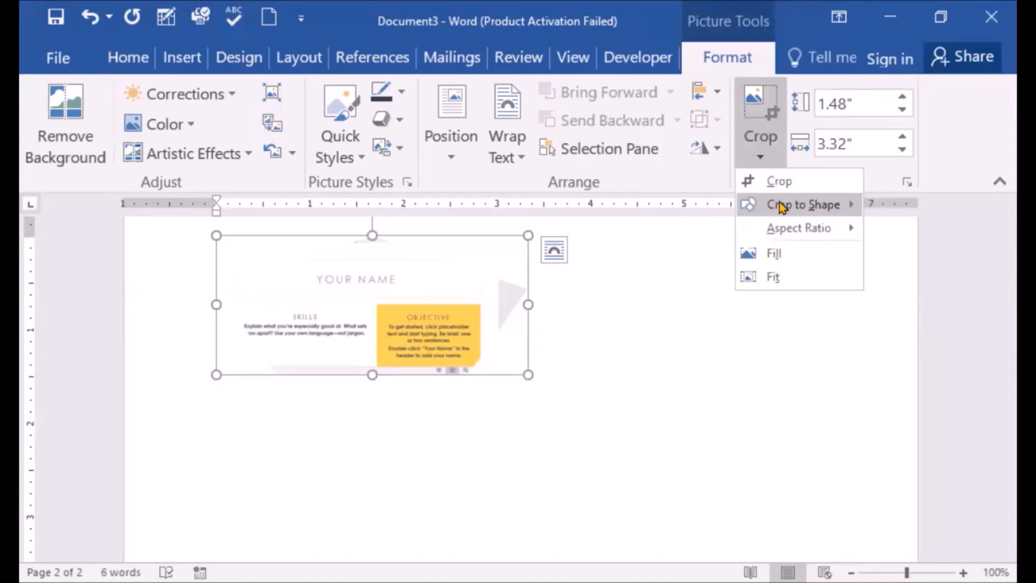
mouse_move(781, 207)
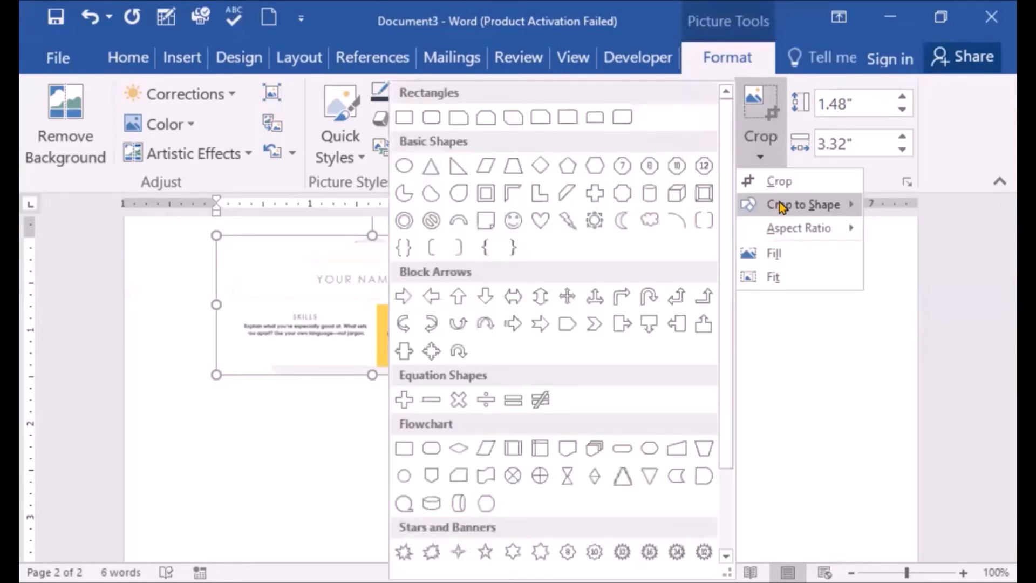
click(572, 323)
click(584, 351)
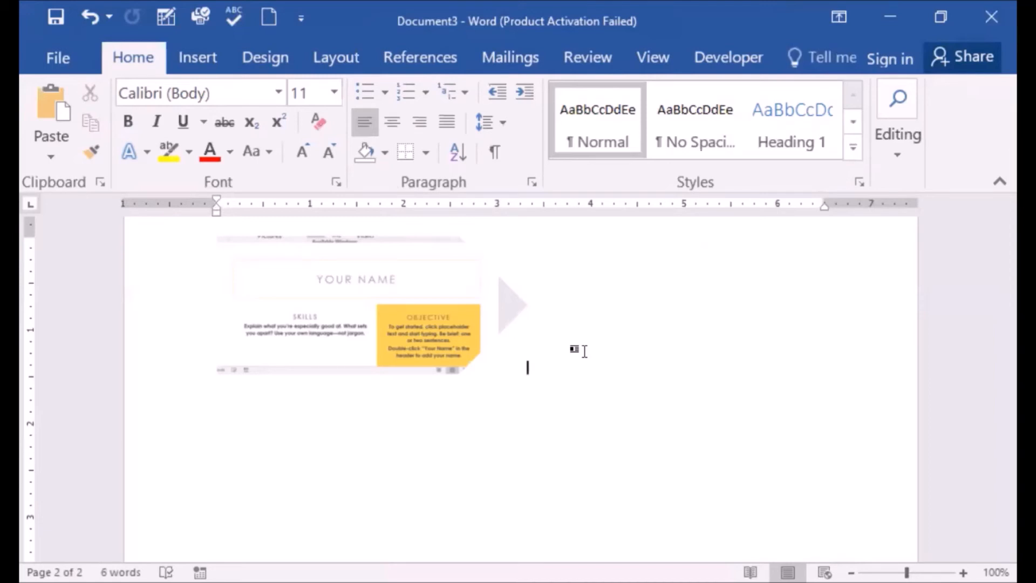
key(ctrl+z)
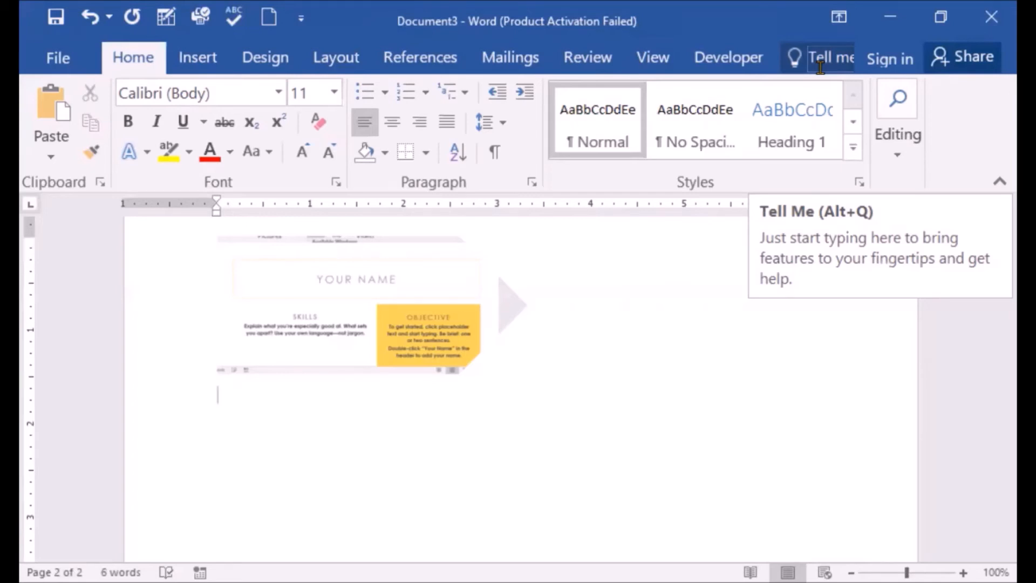
text(How to)
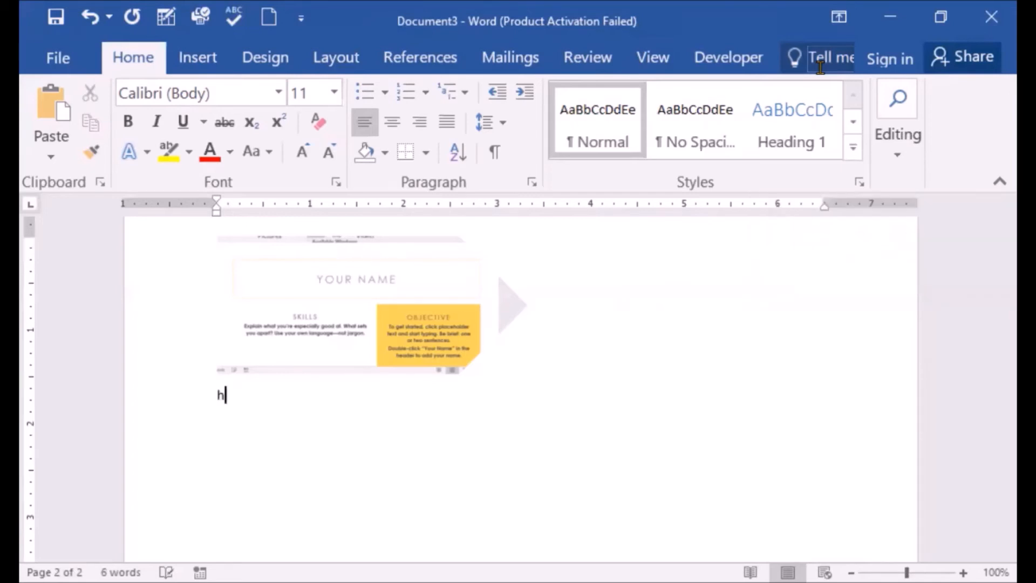
key(BackSpace)
key(BackSpace)
key(BackSpace)
key(BackSpace)
key(BackSpace)
key(BackSpace)
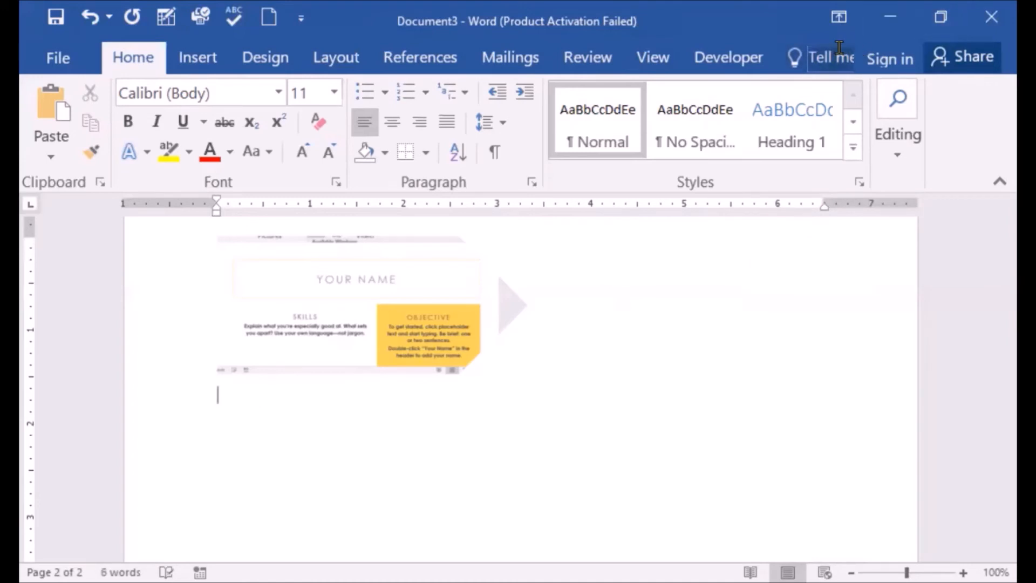
Search the Tell Me feature for "how to create a table" and request help on that query
click(811, 59)
text(h)
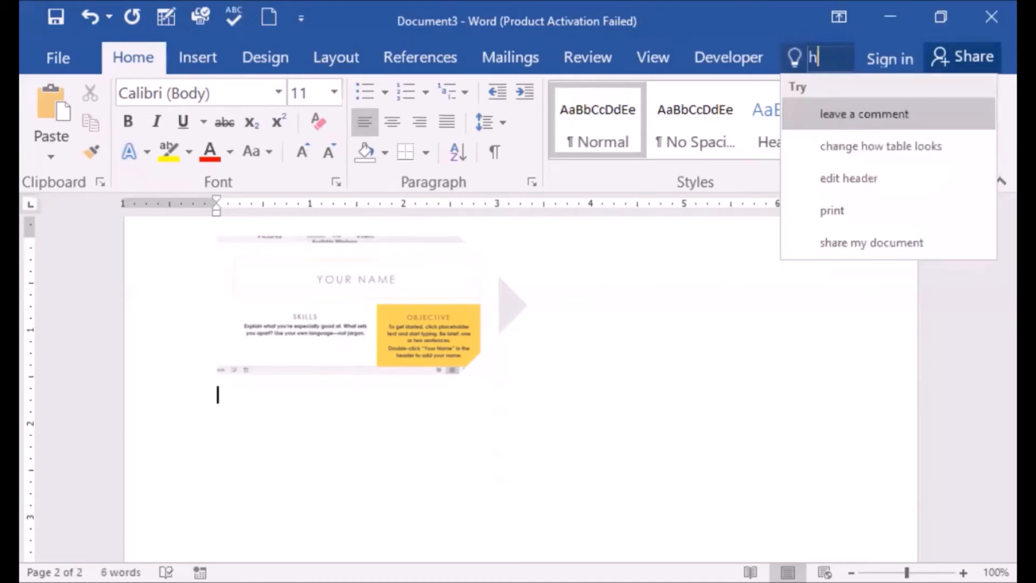
text(ow to)
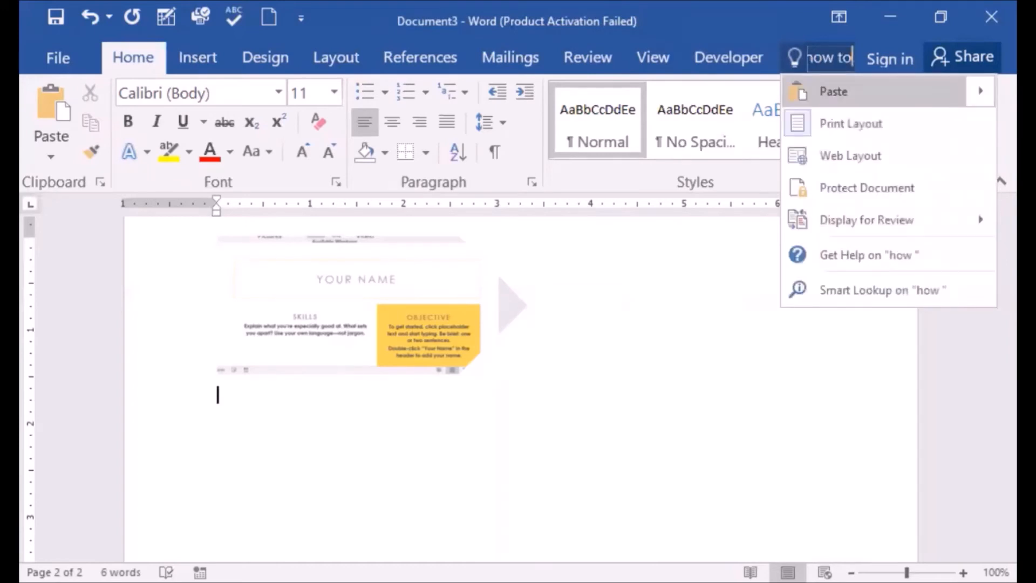
text( create a)
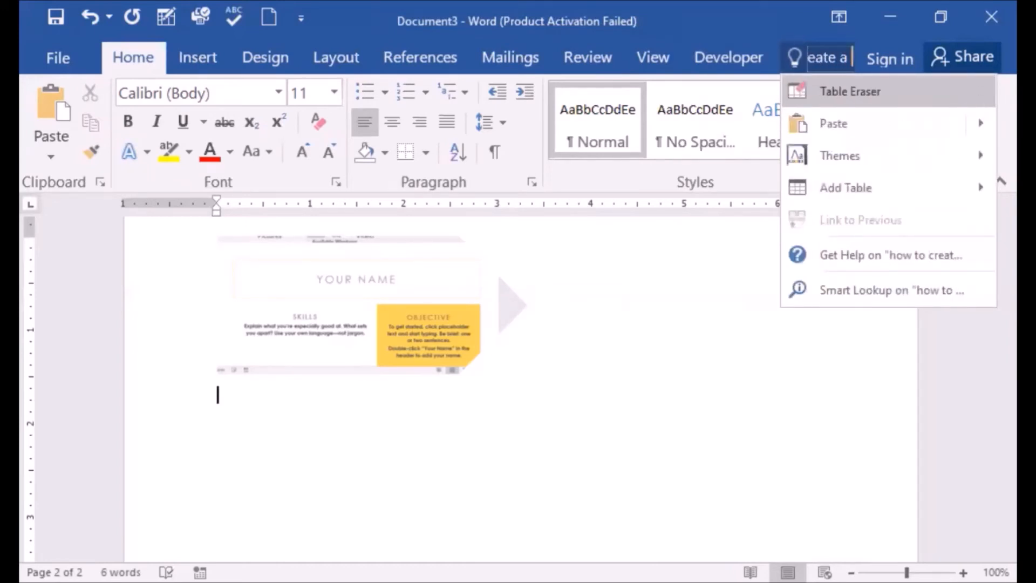
text( table)
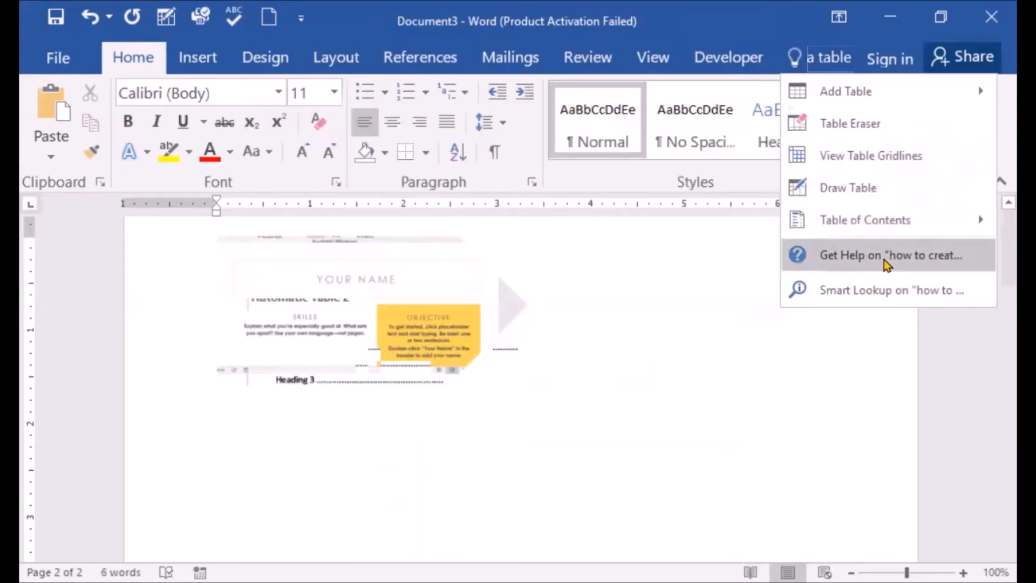
click(884, 260)
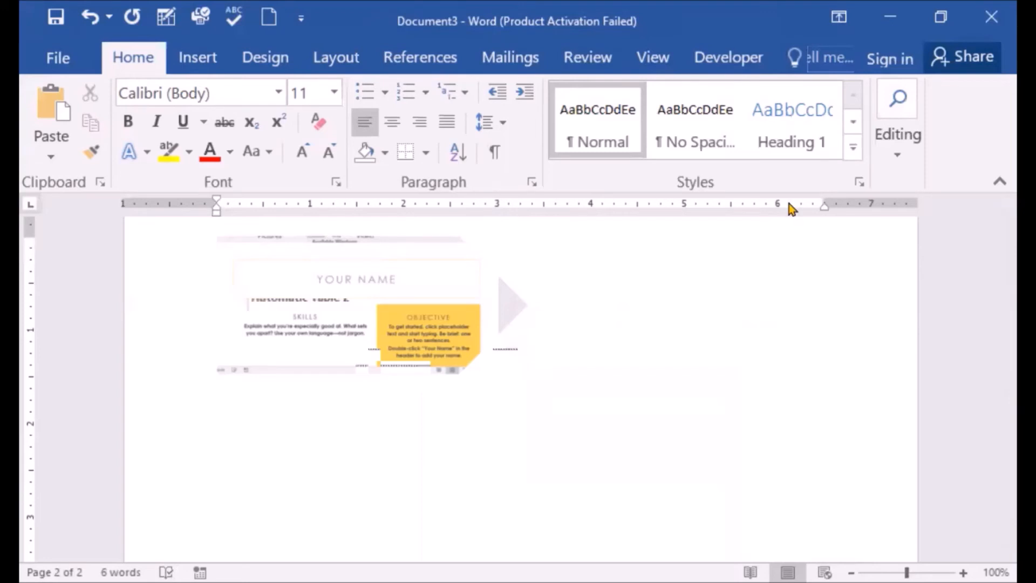
click(828, 60)
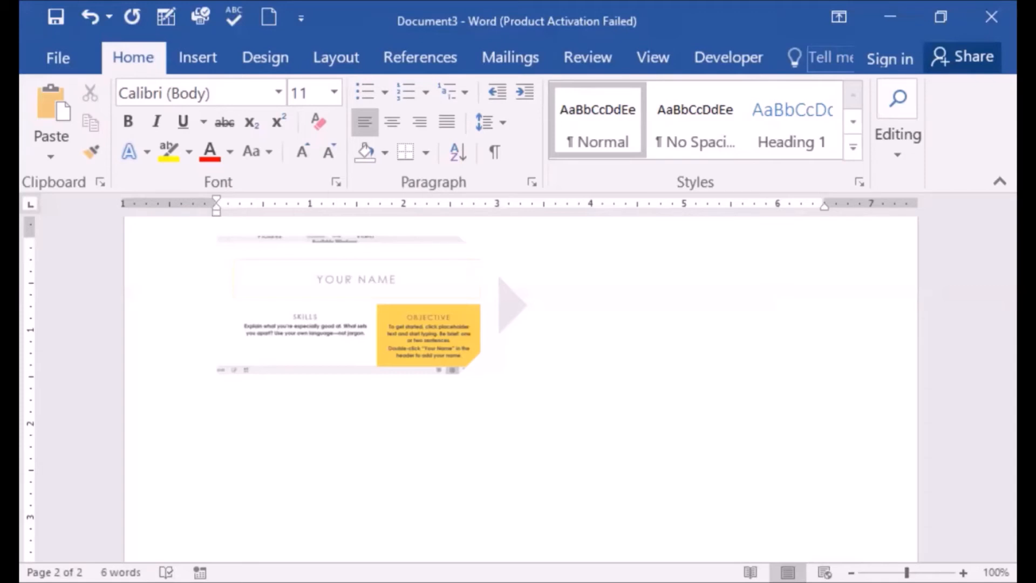
Insert the current date and time below the picture in the m/d/yyyy h:mm:ss AM/PM format, set to update automatically
click(202, 62)
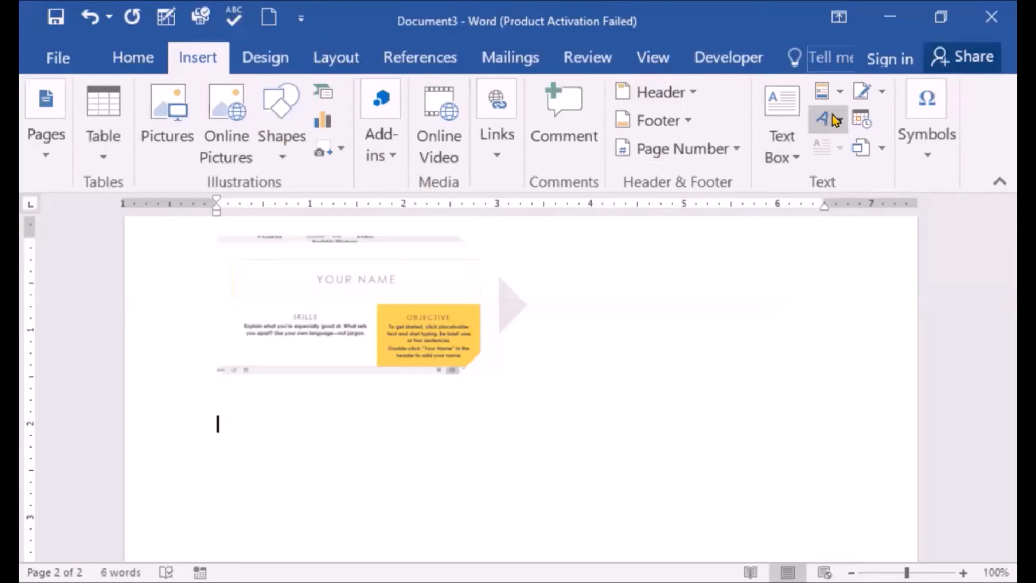
click(861, 124)
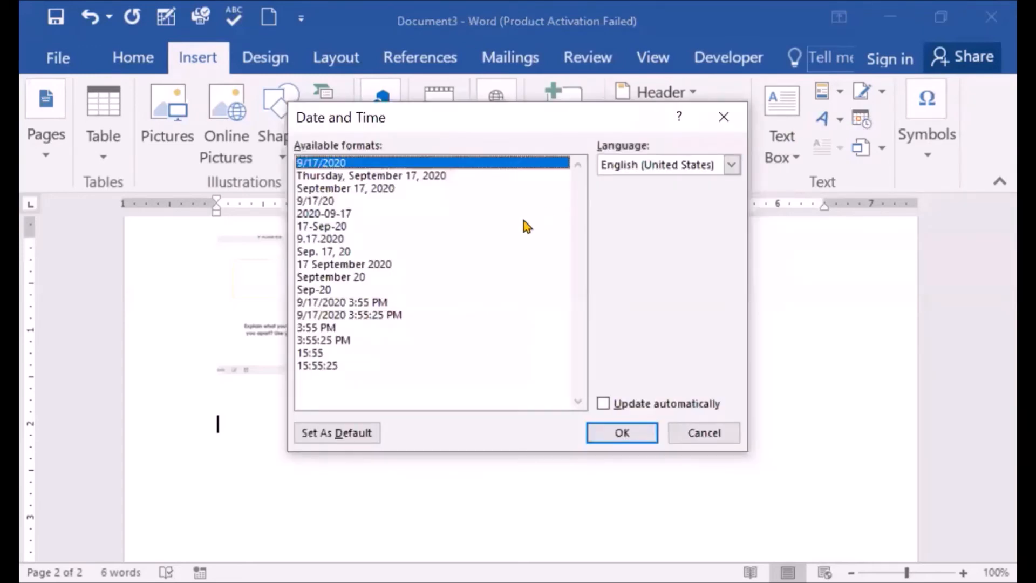
click(347, 177)
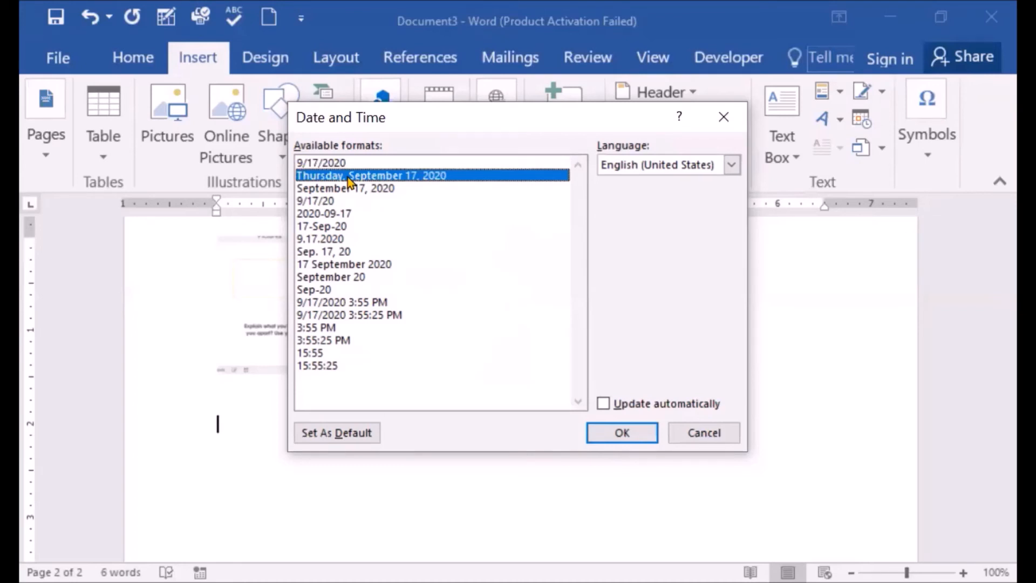
click(338, 188)
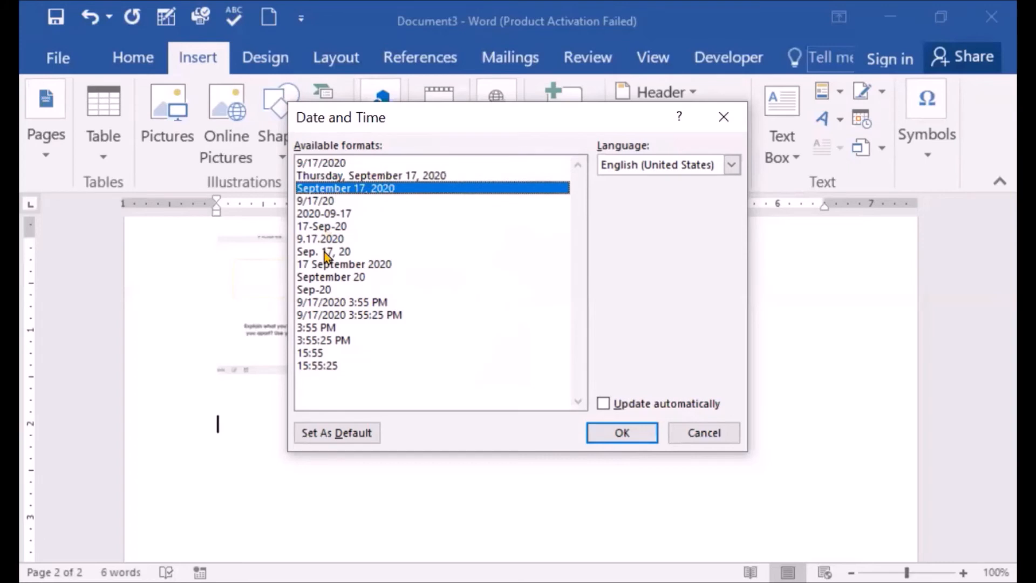
click(324, 226)
click(322, 240)
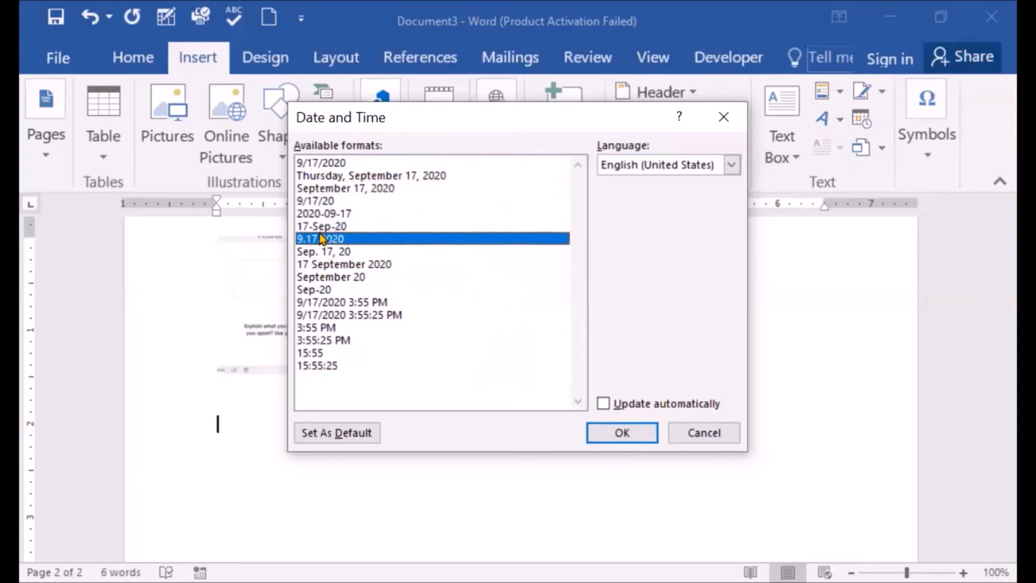
click(323, 252)
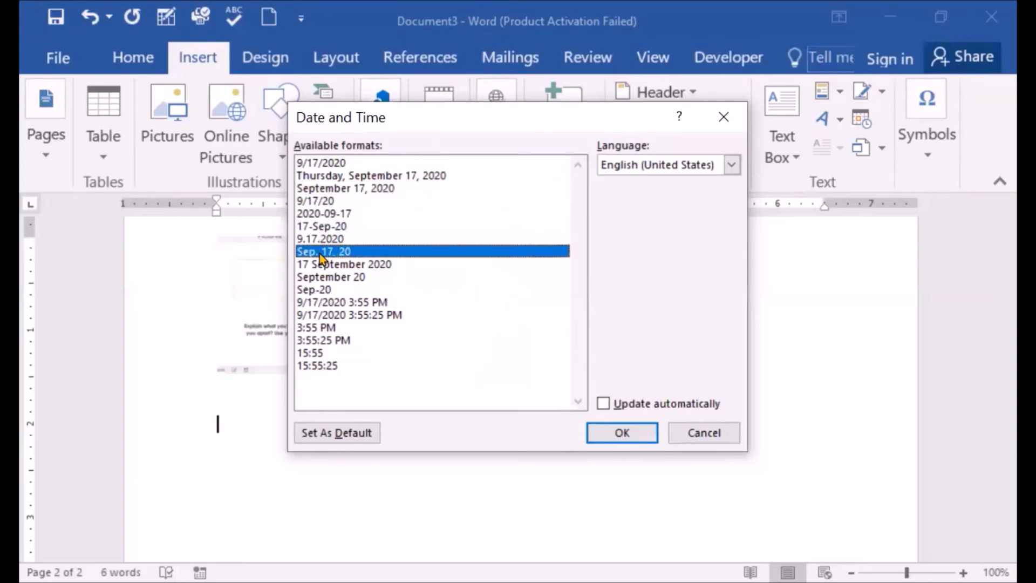
click(321, 266)
click(324, 303)
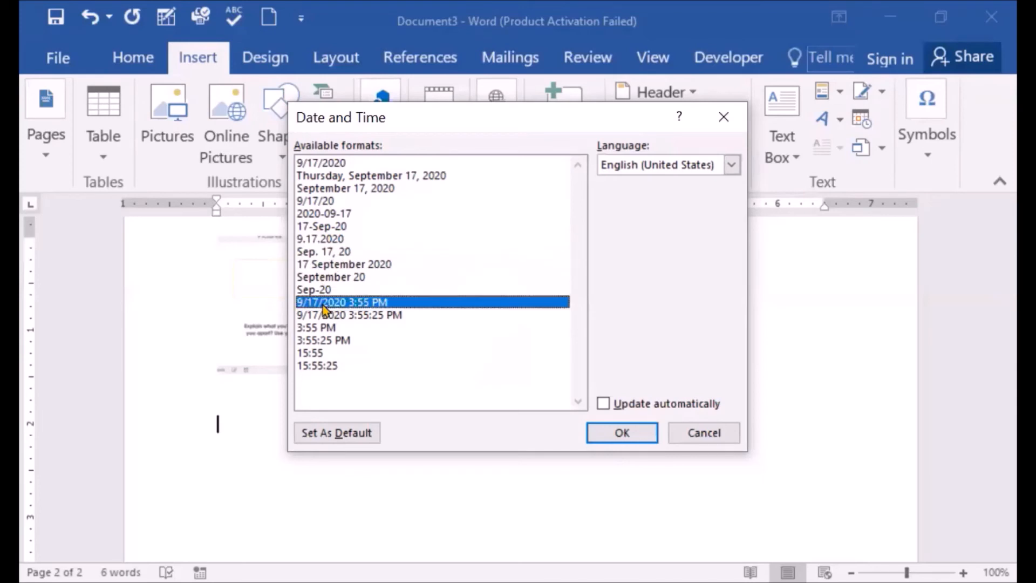
click(323, 315)
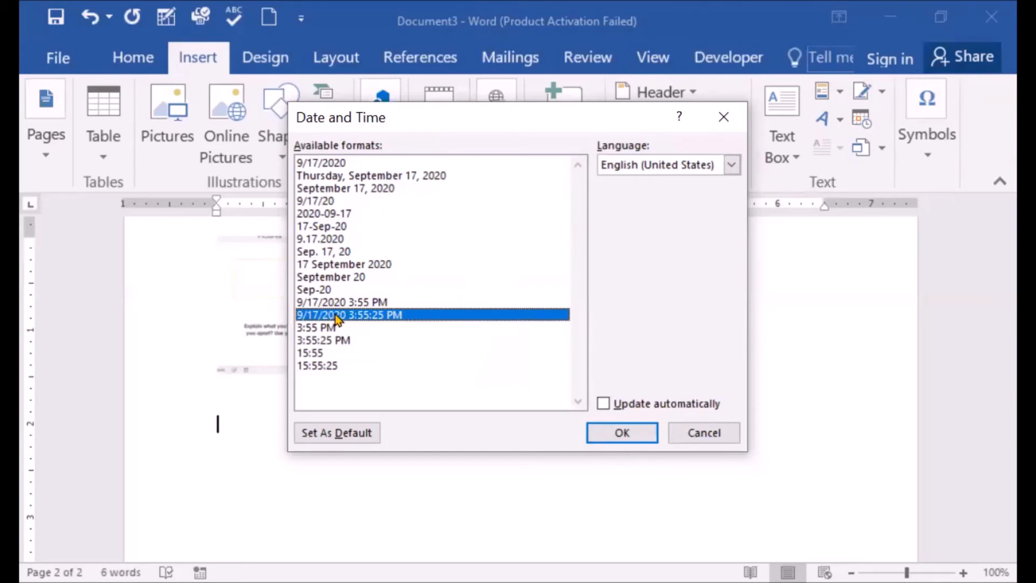
click(604, 404)
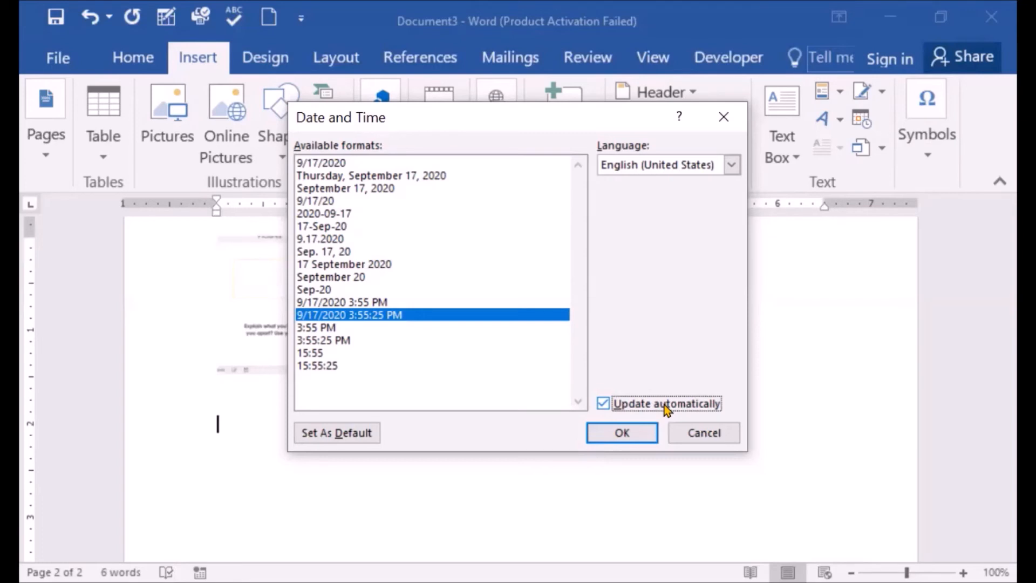
click(604, 432)
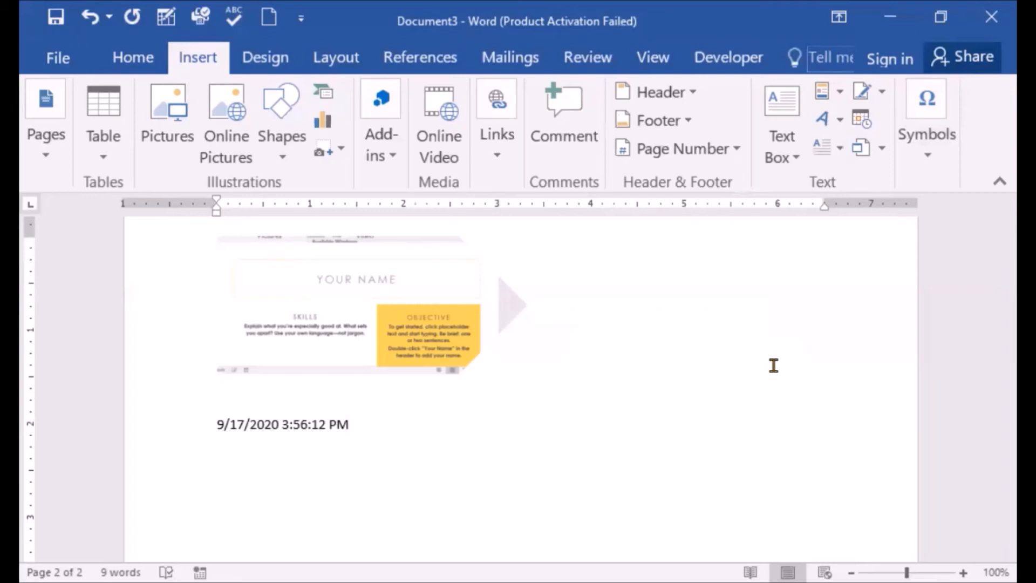
Start a new paragraph after the inserted date and time, leaving one blank paragraph between
key(Return)
key(Return)
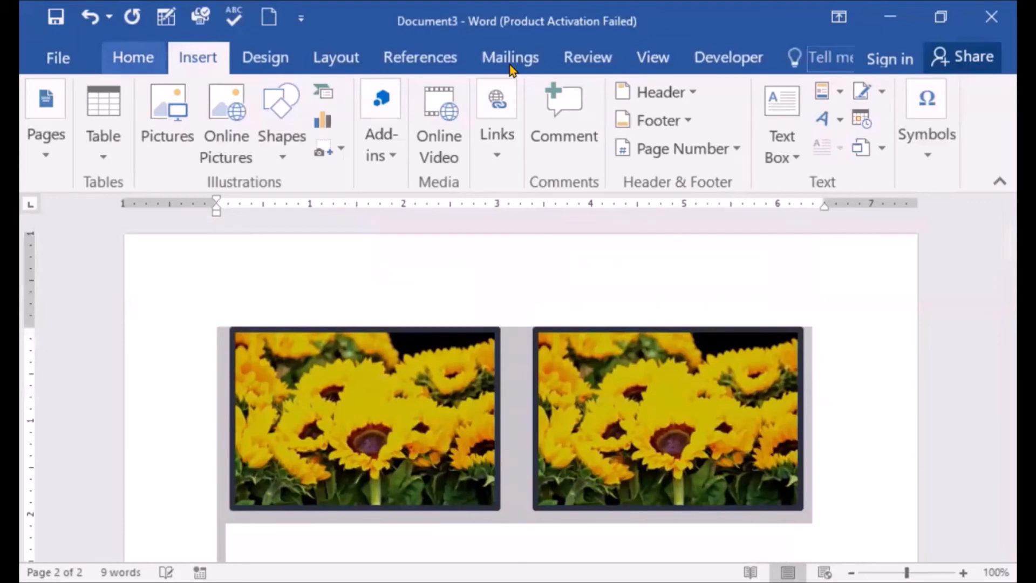
click(133, 61)
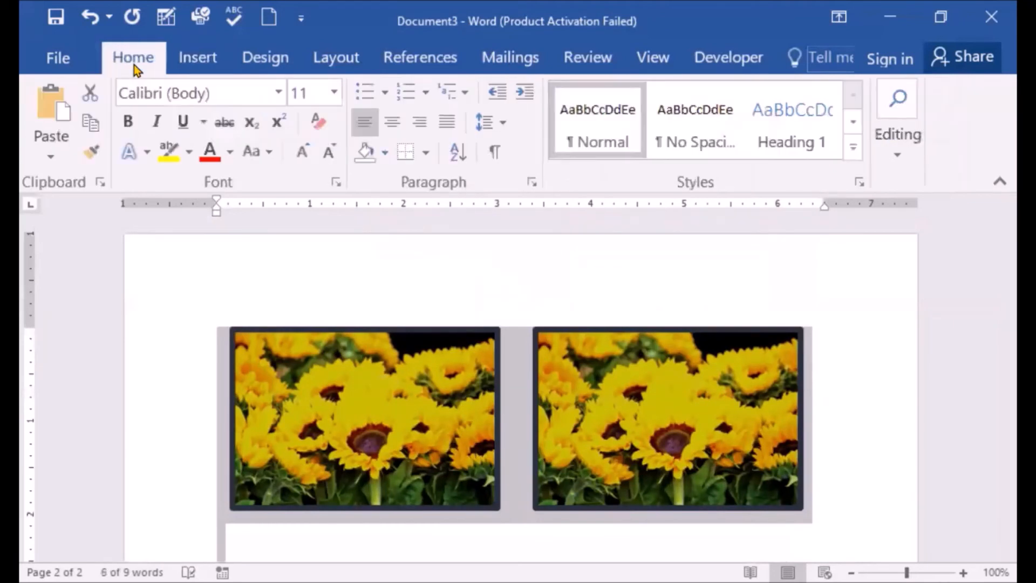
drag(994, 229, 994, 430)
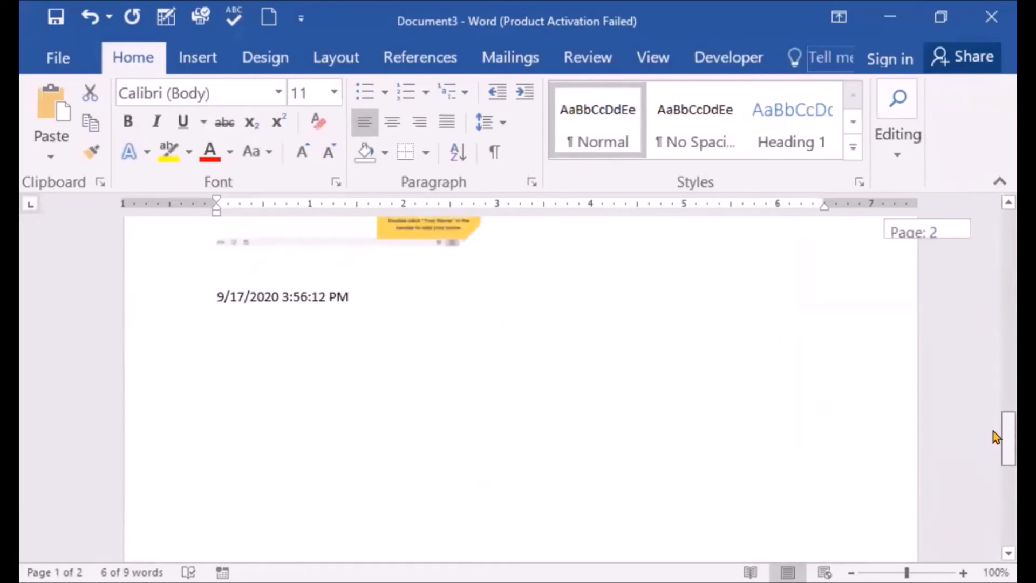
click(378, 299)
key(Return)
key(Return)
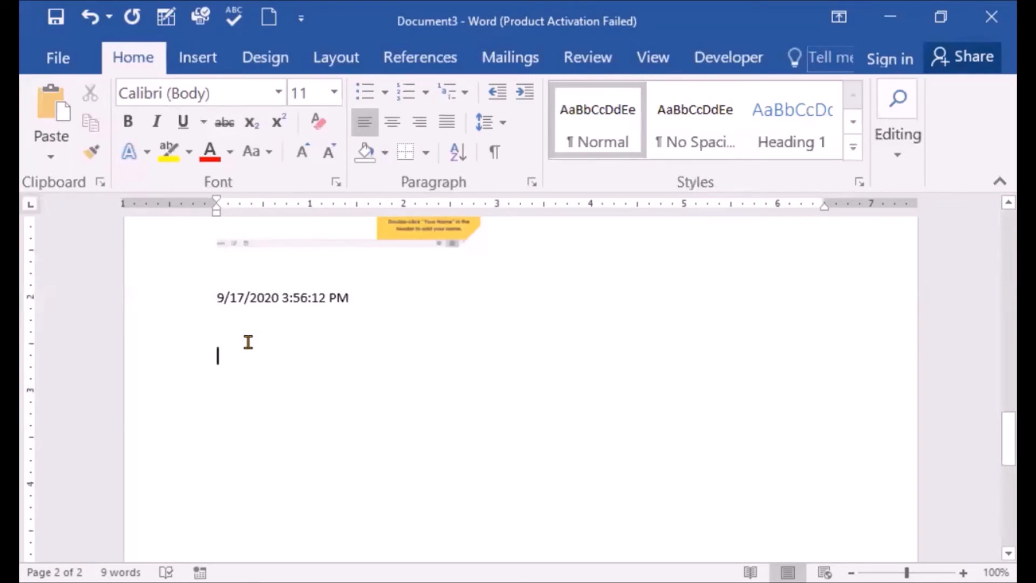
text(*)
key(Return)
key(BackSpace)
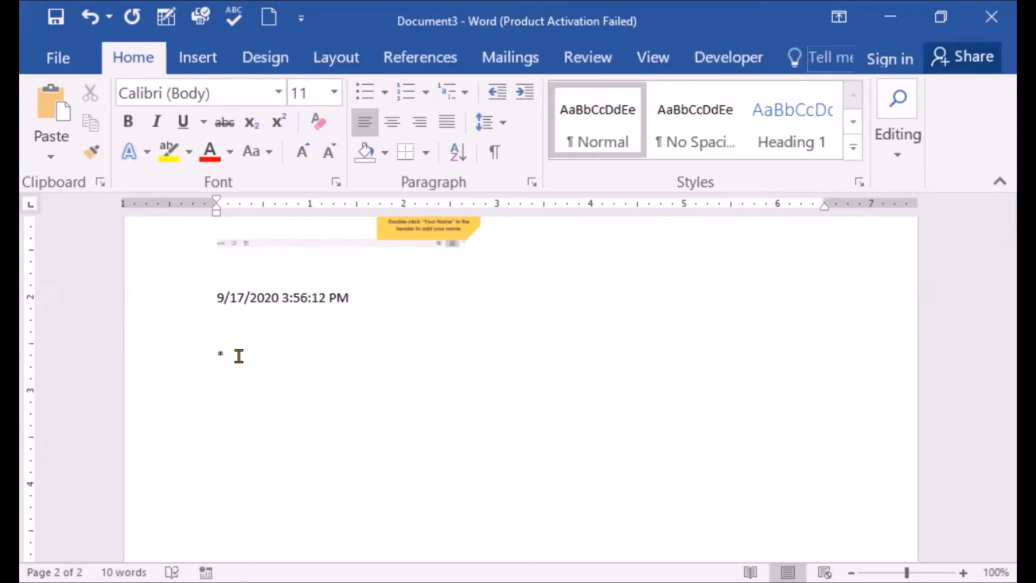
key(Return)
click(231, 356)
key(BackSpace)
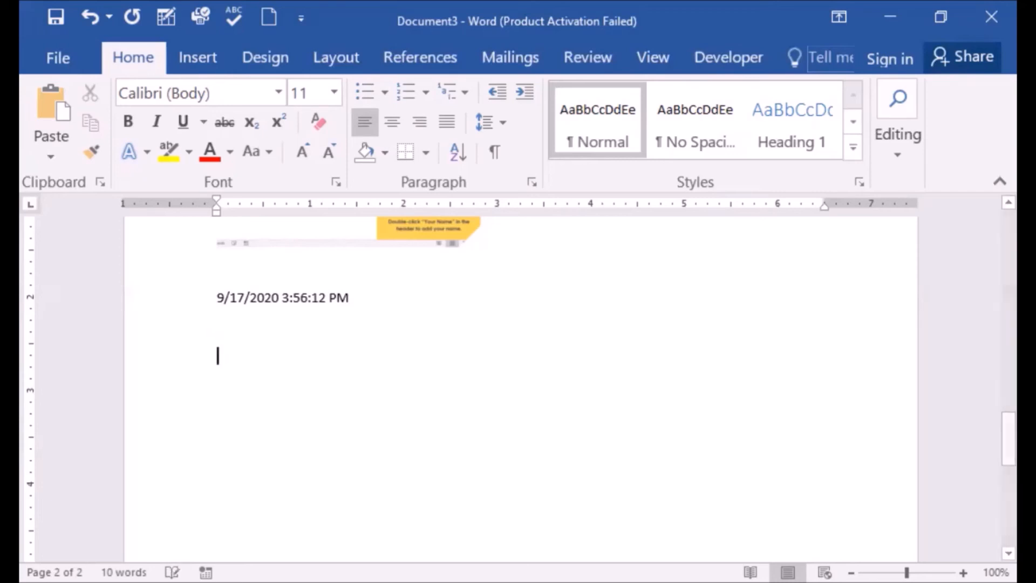
text(*)
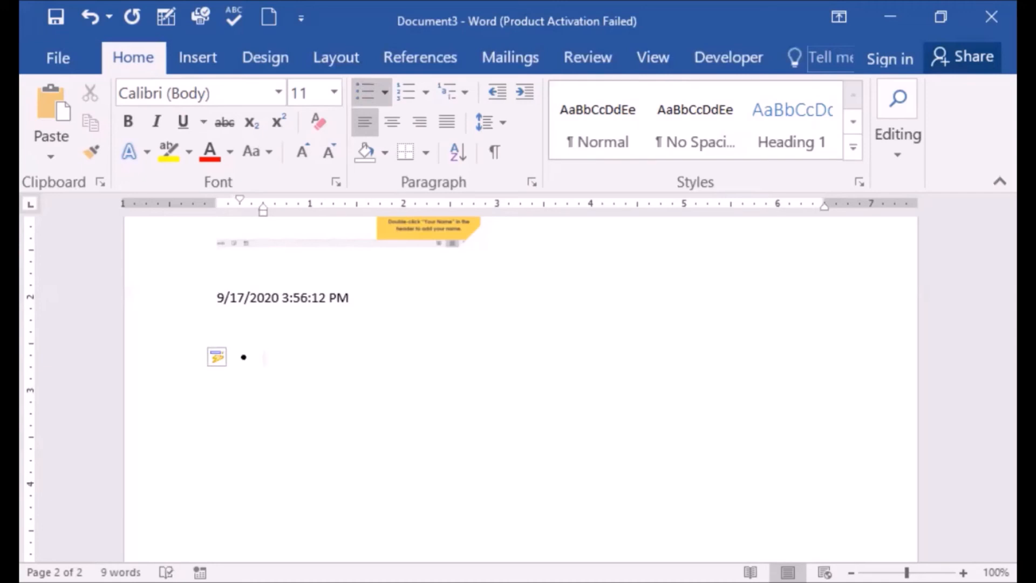
key(BackSpace)
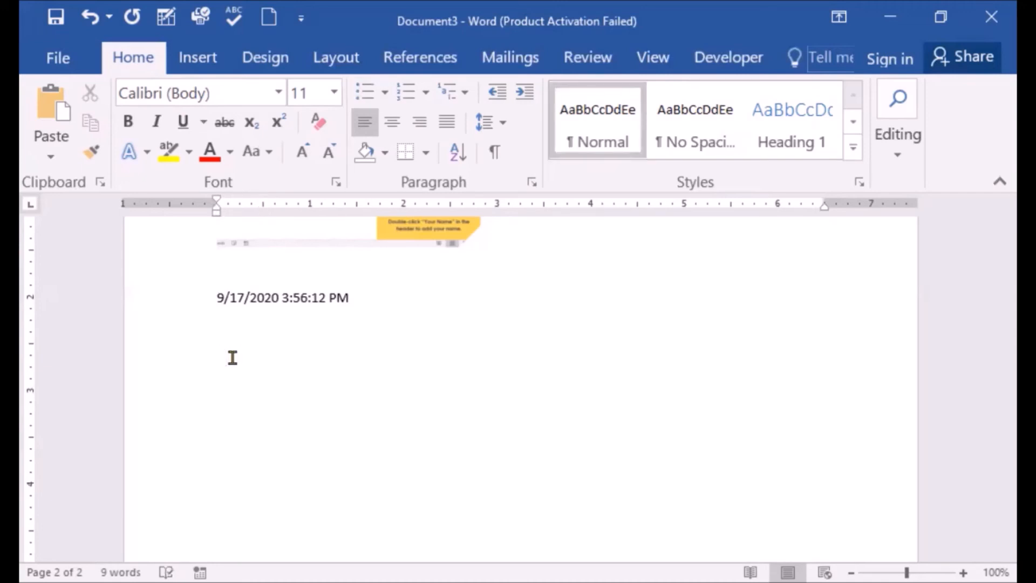
text(*)
key(Return)
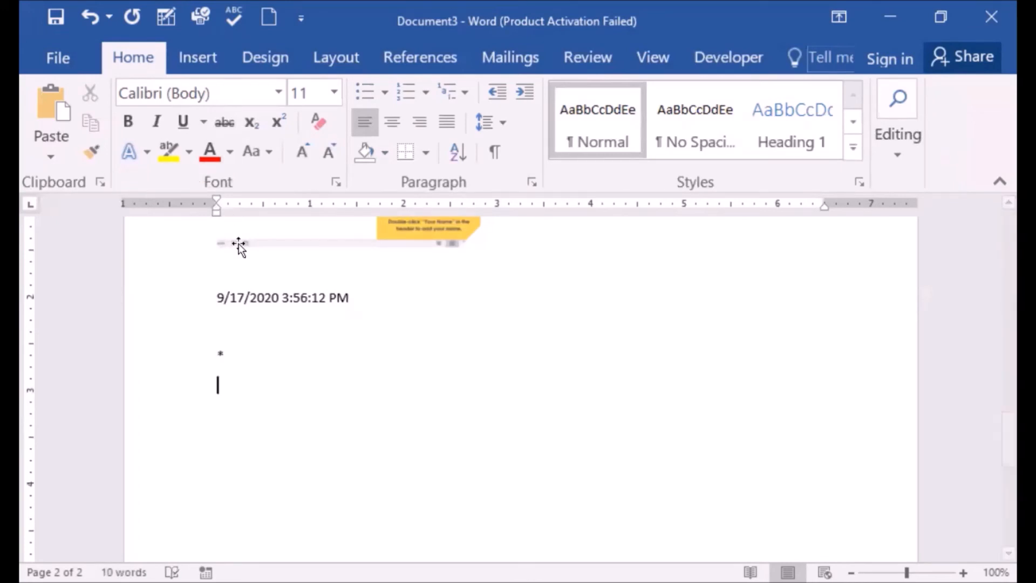
click(241, 352)
key(BackSpace)
Start an automatic bulleted list from an asterisk and a space in the empty paragraph below the date and time
text(*)
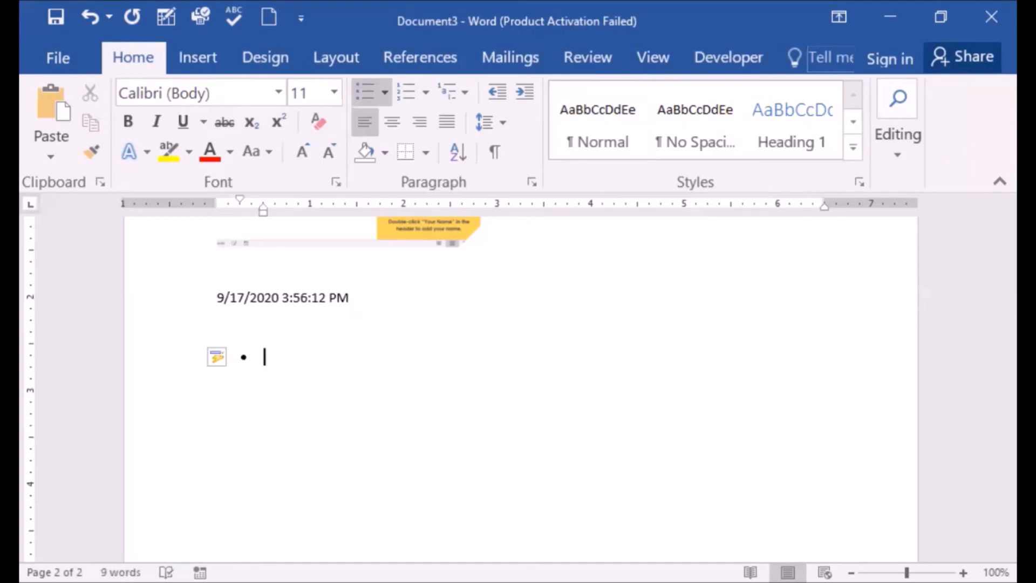
key(BackSpace)
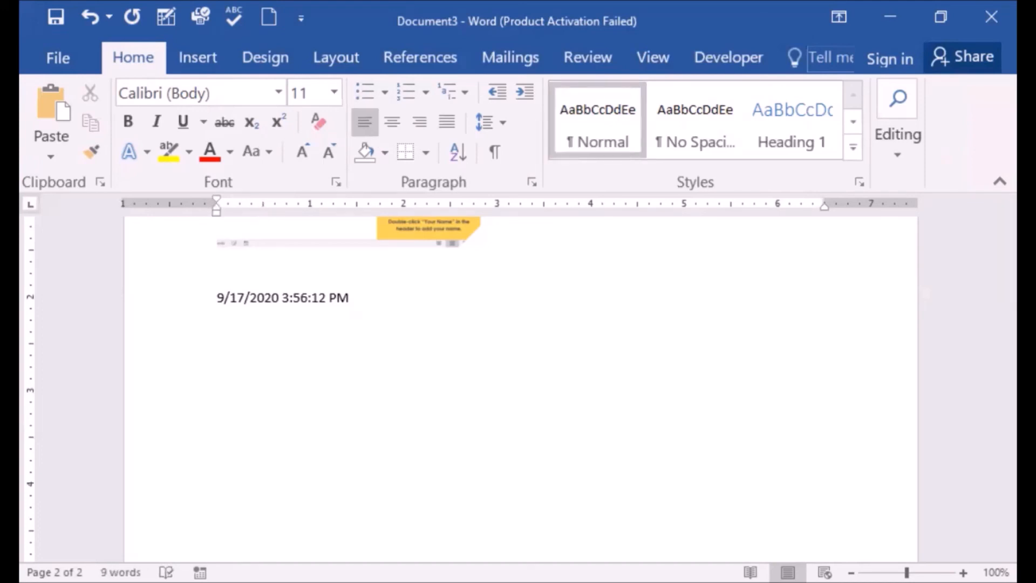
text(* )
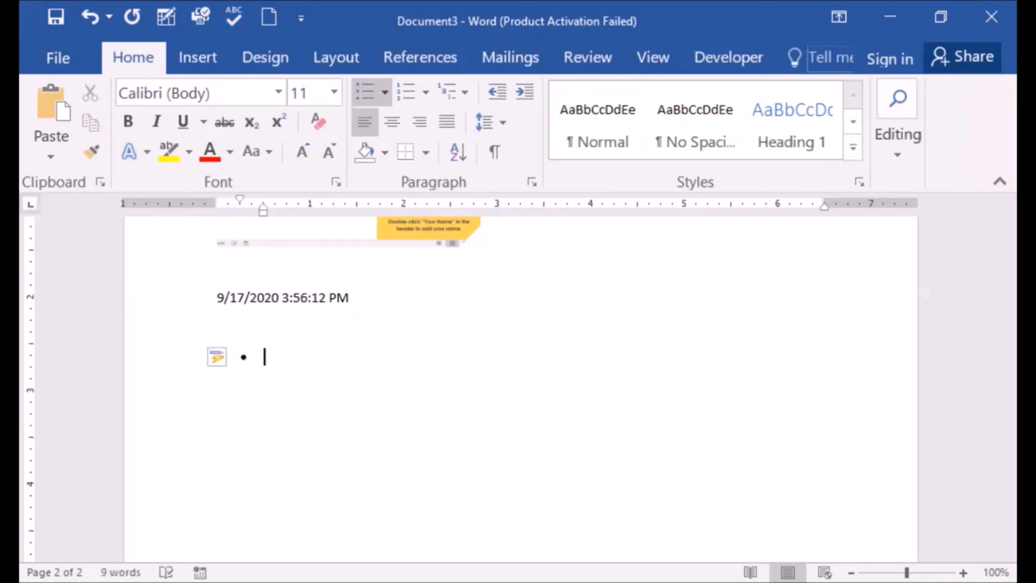
Enter "Disney Movies" and "Marvel Movies" as the first two bulleted items and add an empty third bullet
text(Disney Movies)
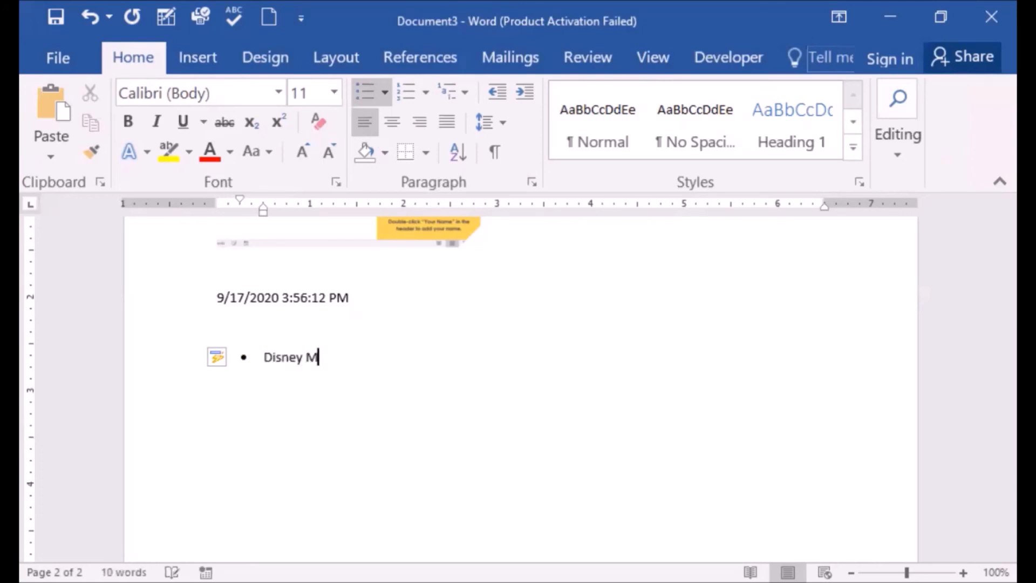
key(Return)
text(Marvel Movies)
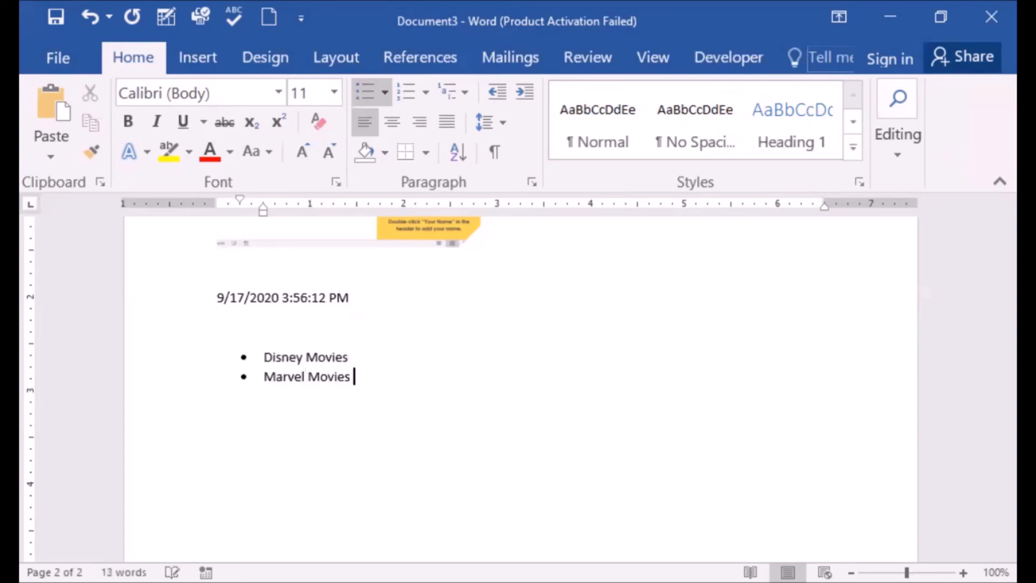
key(Return)
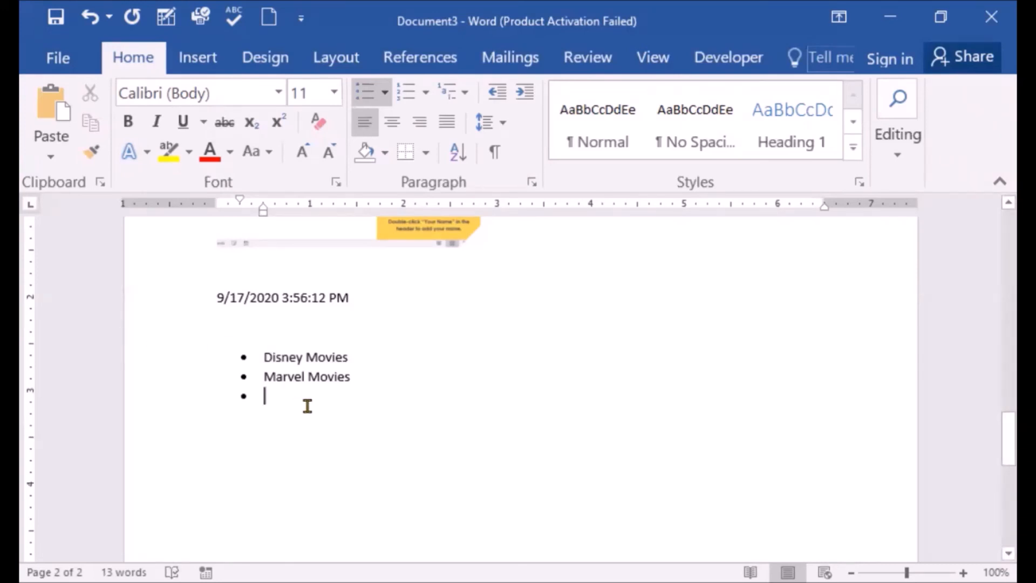
End the bulleted list below its empty third bullet and start a plain paragraph, leaving one blank paragraph between
key(BackSpace)
key(Return)
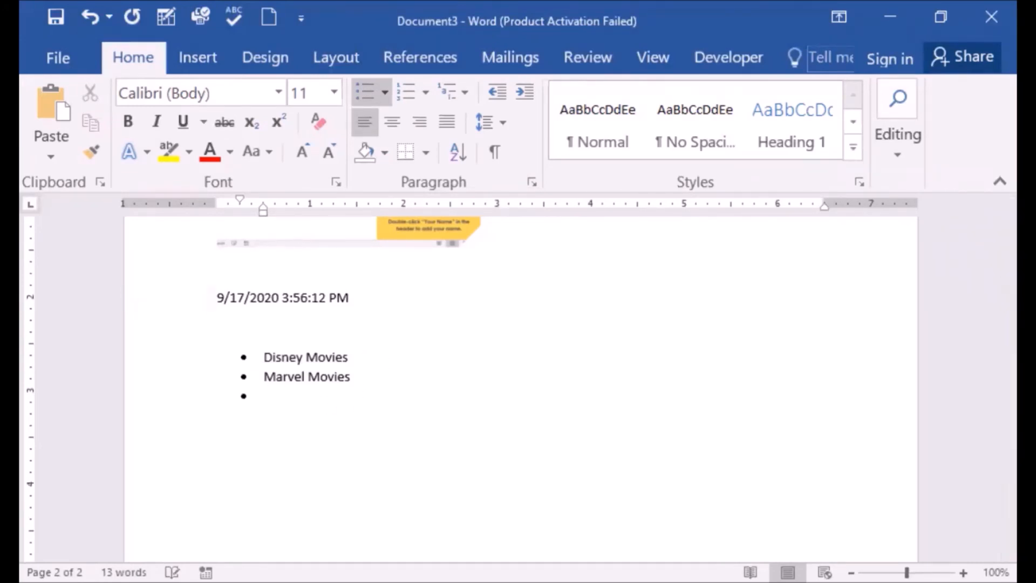
key(Return)
text(*)
key(Return)
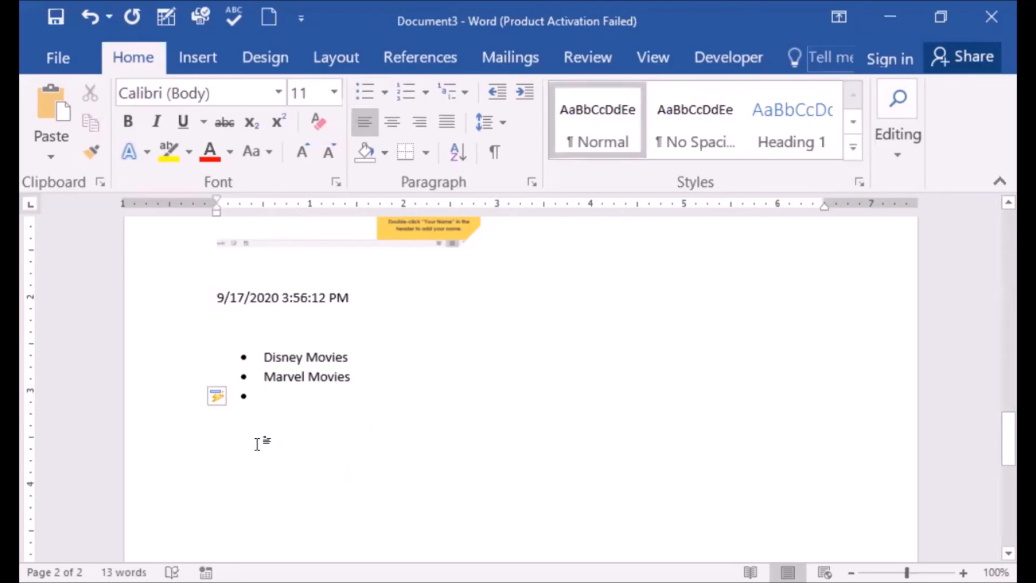
key(Return)
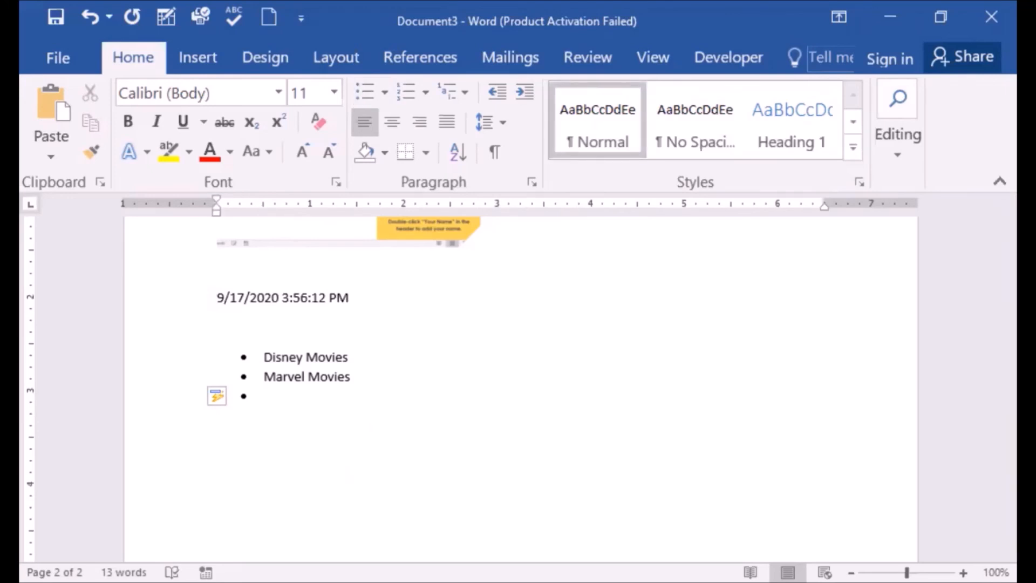
Start an automatic numbered list with "1." and enter "Subway" and "Jersey Mikes" as its items
text(1. )
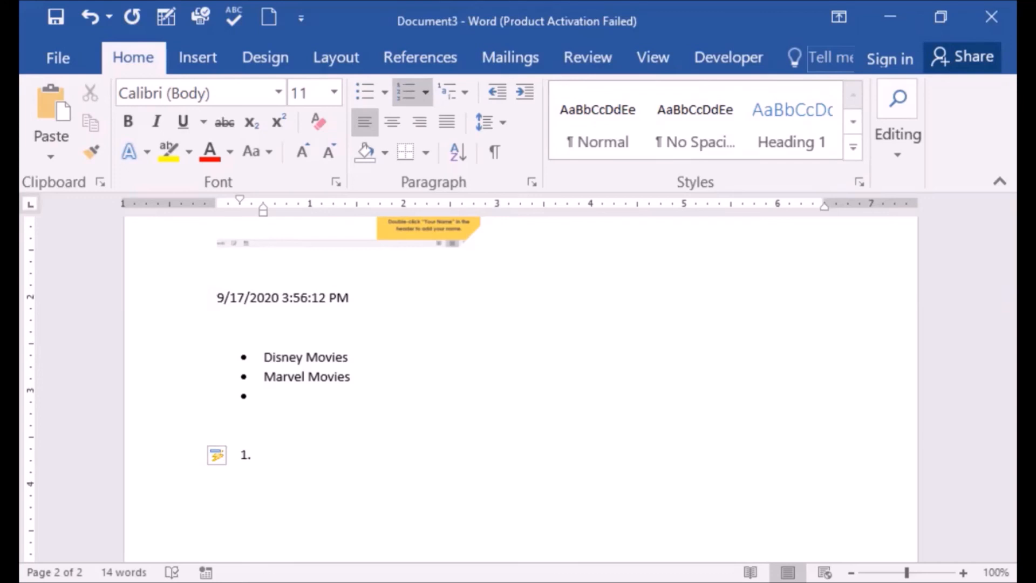
text(Subway)
key(Return)
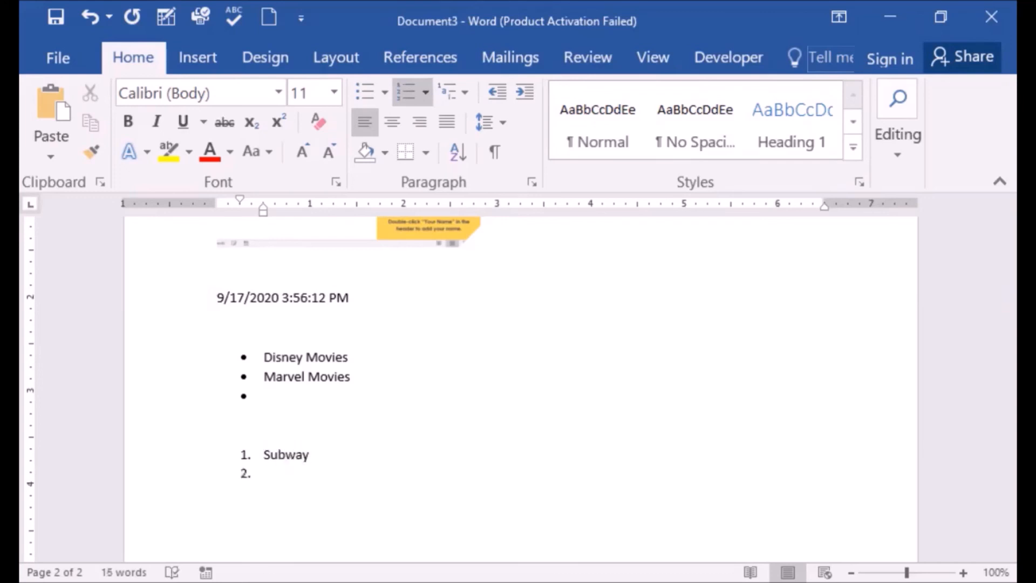
text(Jersey Mikes)
key(Return)
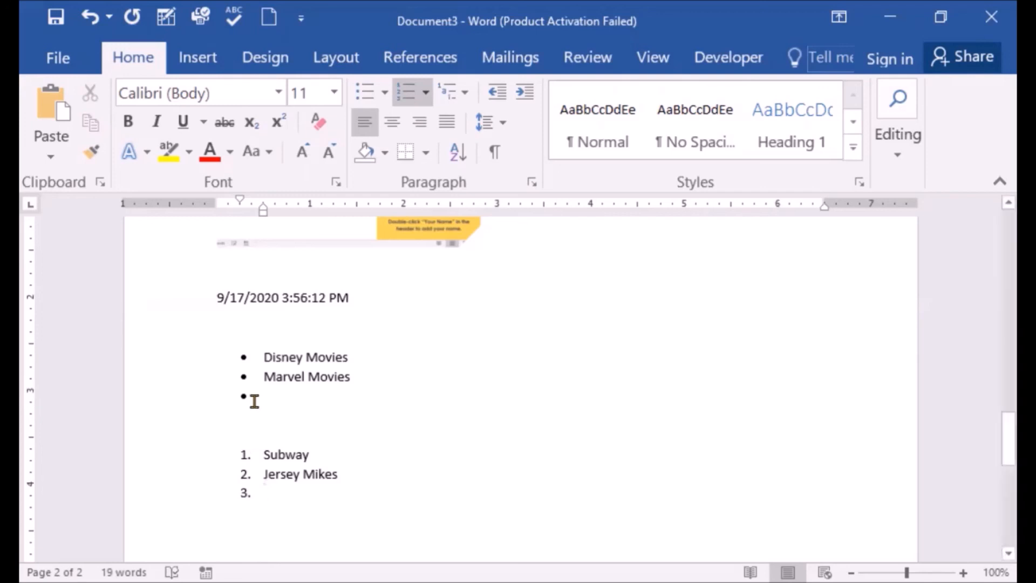
Add the heading text "Numbered List" in the blank paragraph above the numbered items
click(254, 427)
text(NUm)
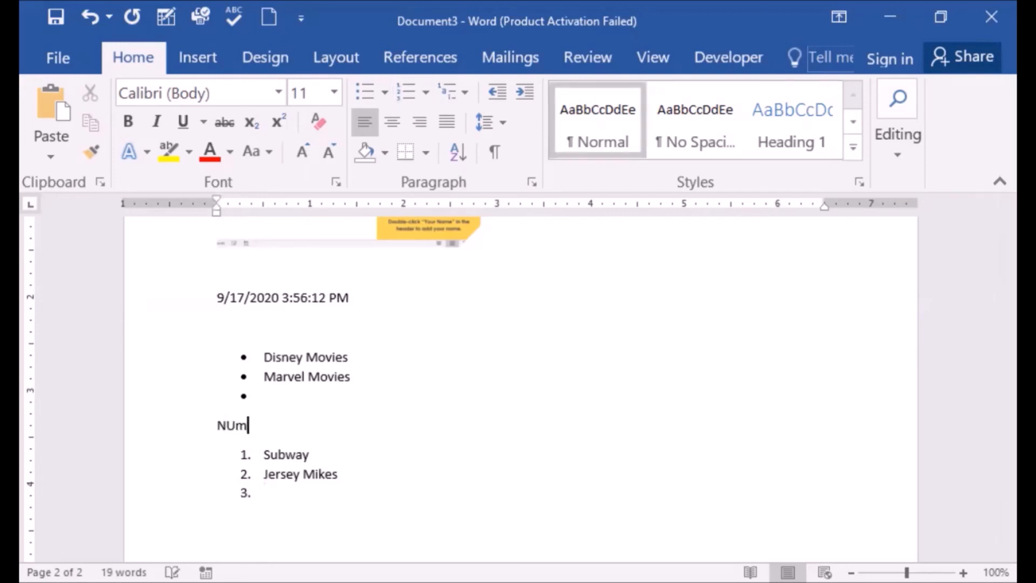
text(bered List)
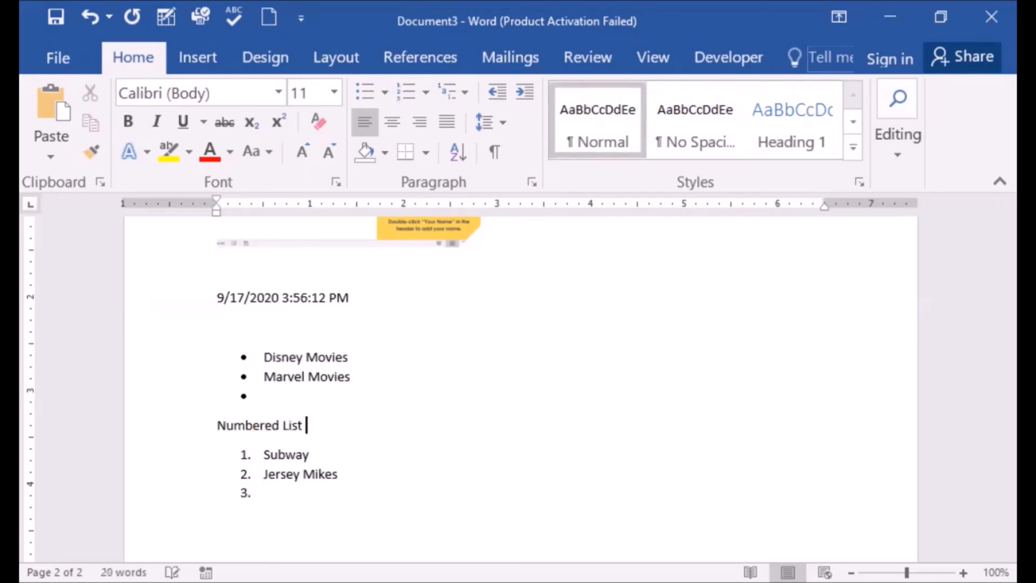
Add the heading text "Bulleted List" in the blank paragraph between the date and the bulleted items
click(276, 330)
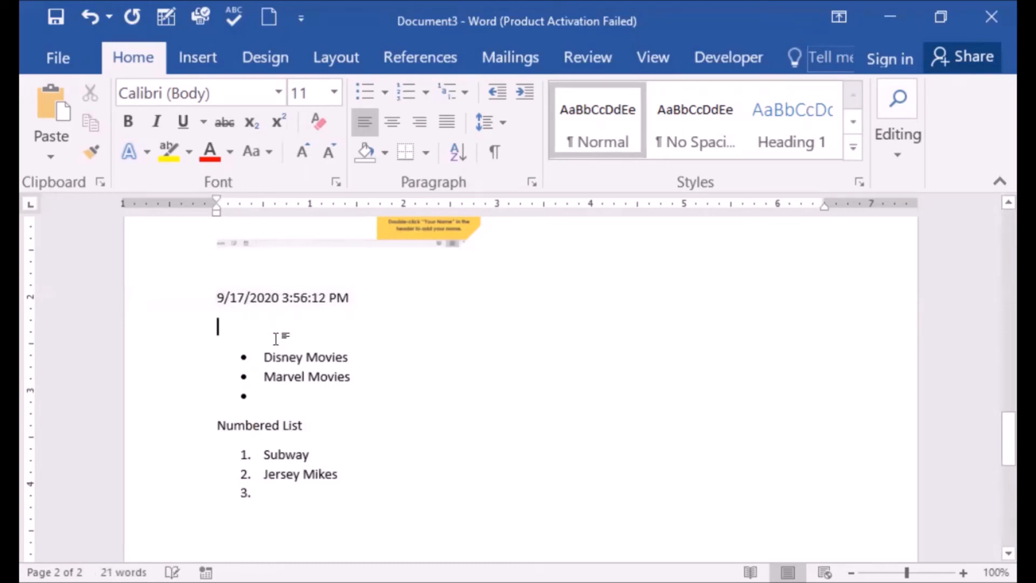
text(Bulkleted)
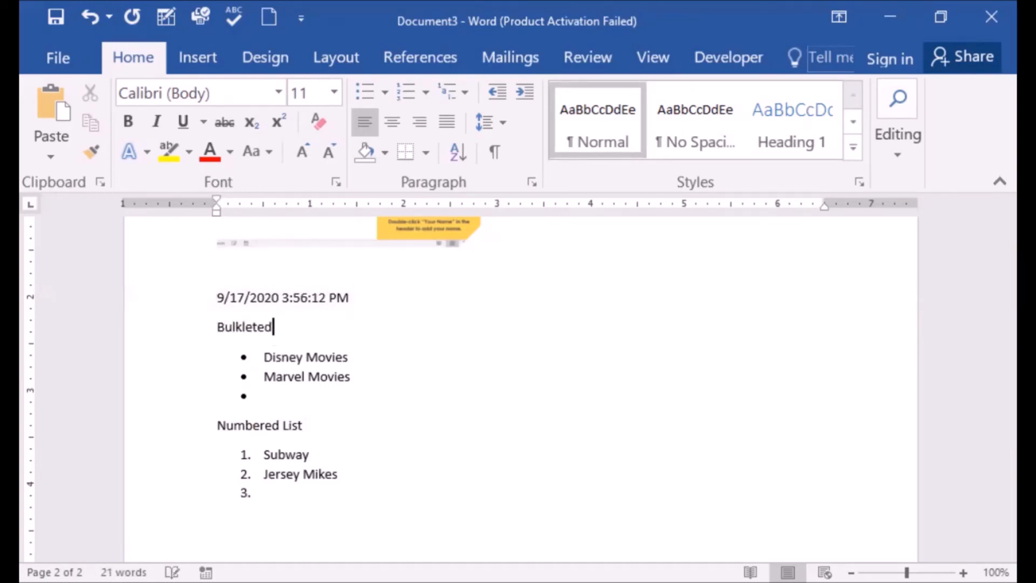
key(BackSpace)
key(BackSpace)
key(BackSpace)
key(BackSpace)
key(BackSpace)
key(BackSpace)
key(BackSpace)
text(leted List)
End the numbered list after "Jersey Mikes" and write "Shift F5" below it, leaving one blank paragraph between
click(309, 508)
key(Return)
key(Return)
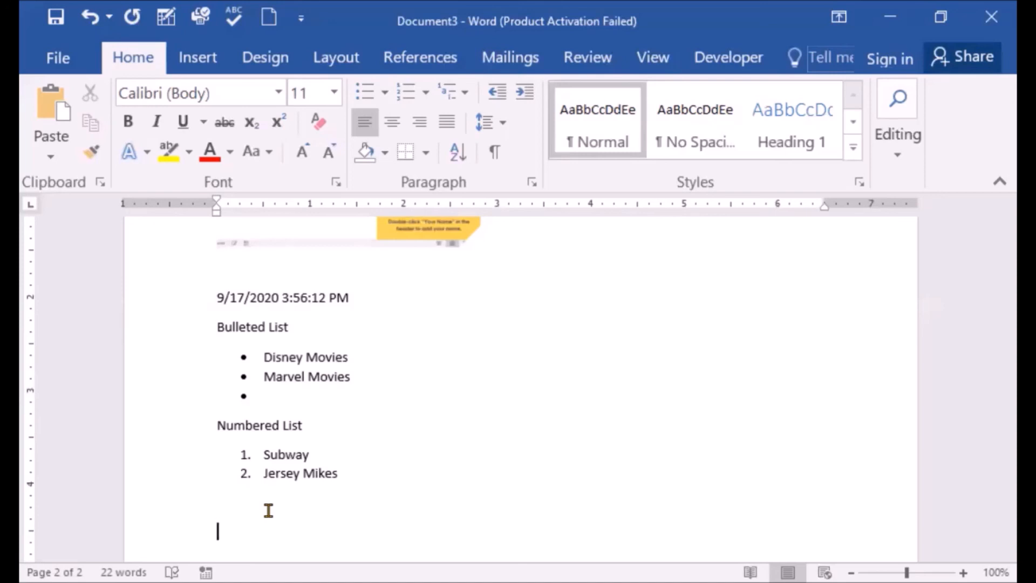
text(Shif)
text(t F)
text(5)
key(BackSpace)
text(5)
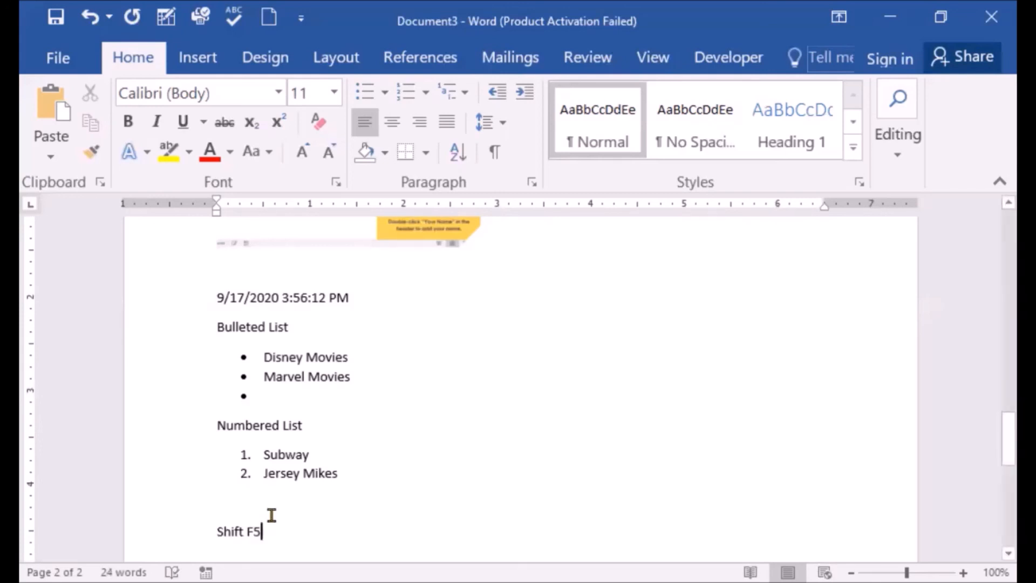